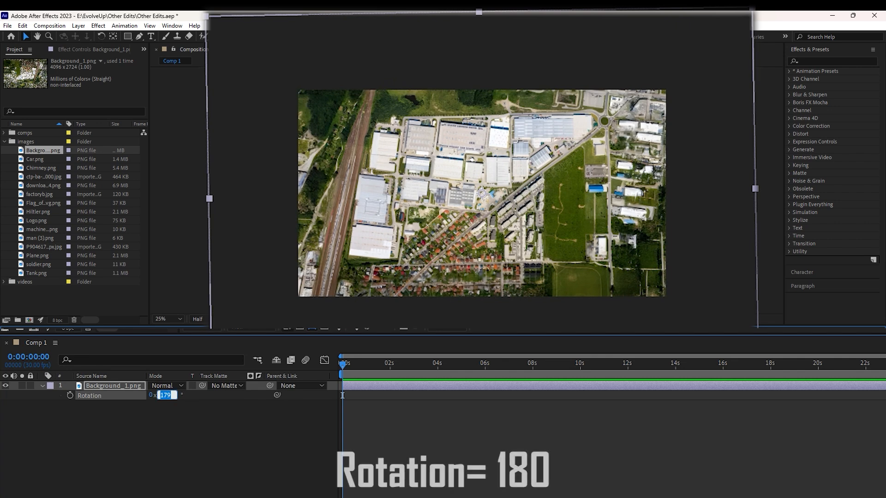
# - Rotate the background image to 180° and apply the Black & White effect to it
pyautogui.write('180')
pyautogui.press('Return')
pyautogui.click(811, 58)
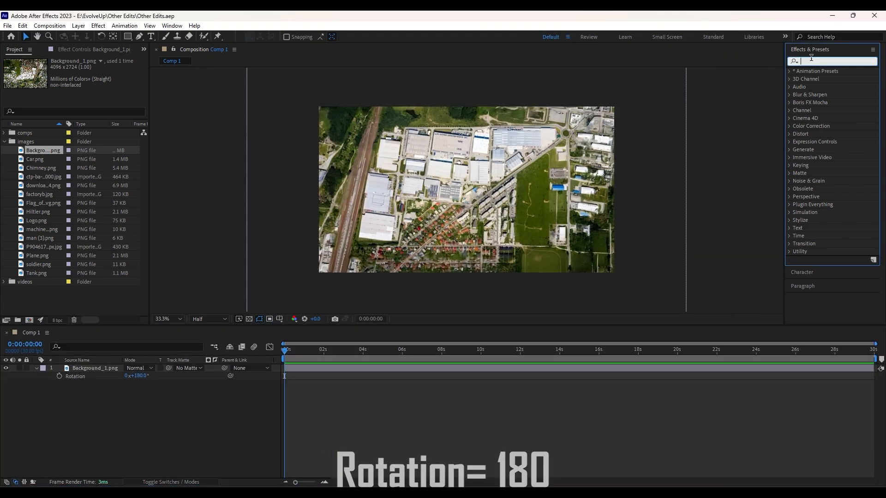
pyautogui.write('black')
pyautogui.moveTo(816, 79); pyautogui.dragTo(701, 144)
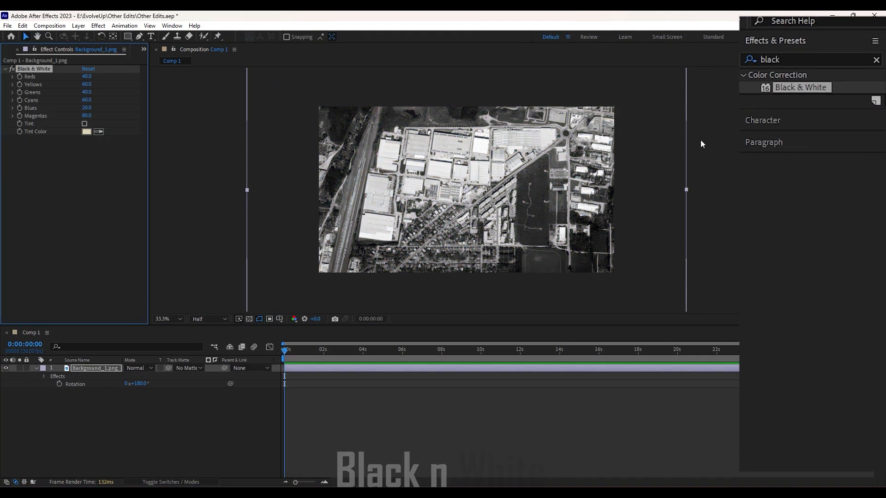
# - Apply CC Vignette to the background with Amount 190 and Angle of View 60
pyautogui.doubleClick(769, 59)
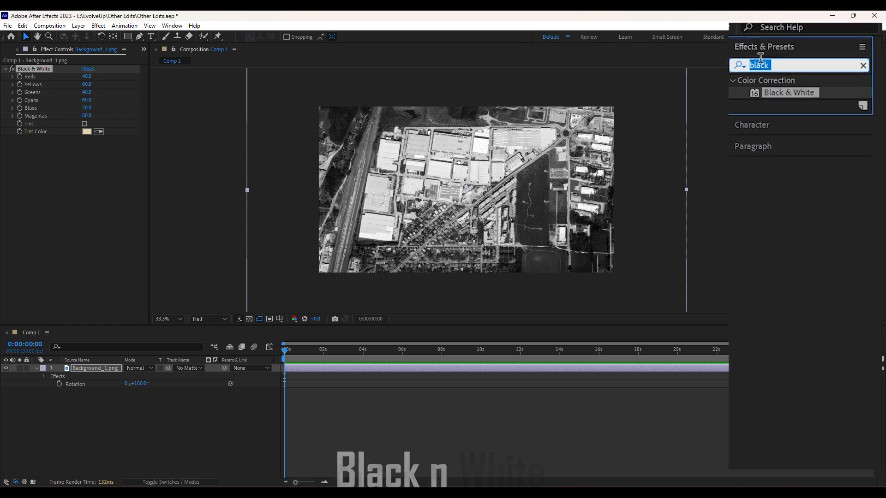
pyautogui.write('cc vig')
pyautogui.moveTo(767, 99); pyautogui.dragTo(95, 159)
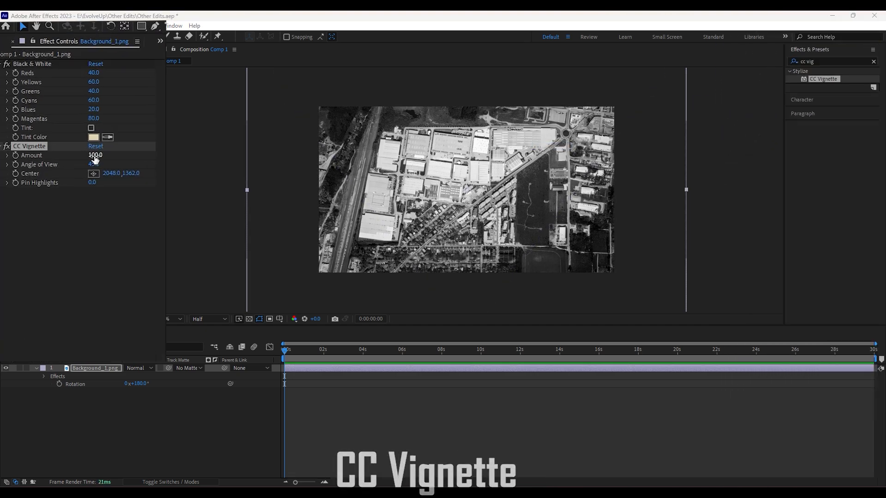
pyautogui.click(95, 156)
pyautogui.write('190')
pyautogui.click(94, 164)
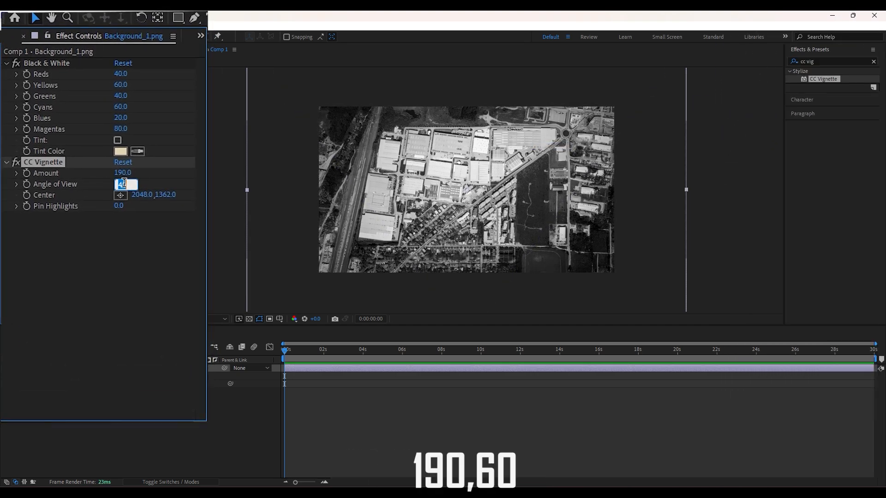
pyautogui.write('60')
pyautogui.press('Return')
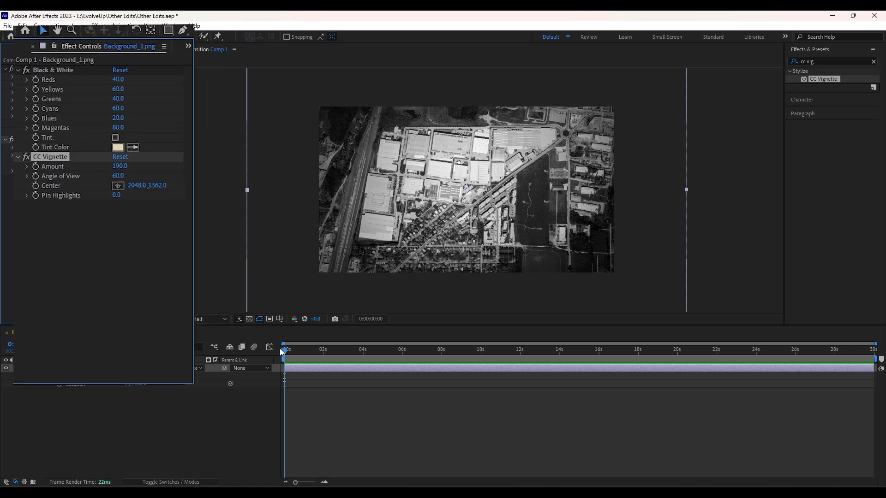
# - Apply Brightness & Contrast to the background and darken it with Brightness -140
pyautogui.click(815, 60)
pyautogui.write('bright')
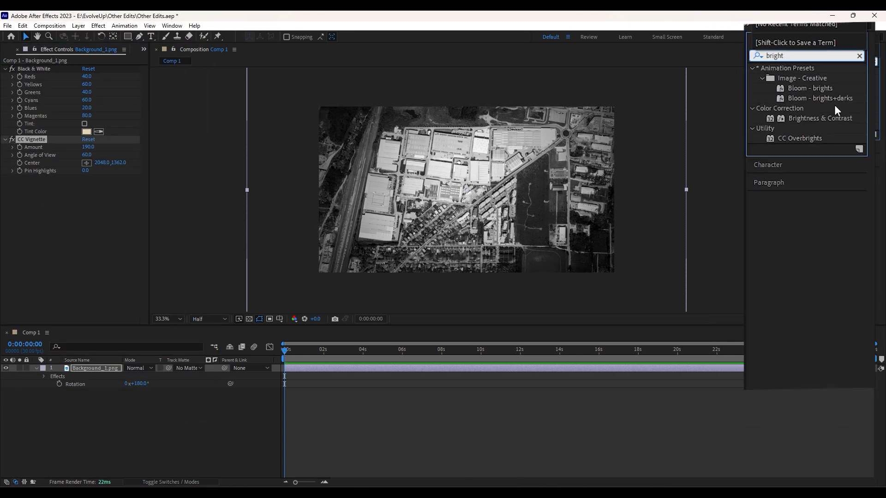
pyautogui.moveTo(842, 111); pyautogui.dragTo(464, 156)
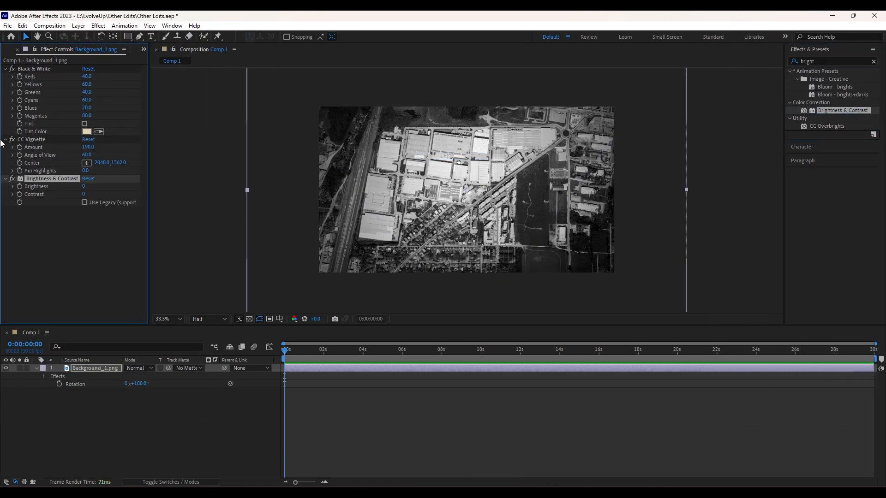
pyautogui.click(5, 139)
pyautogui.click(5, 69)
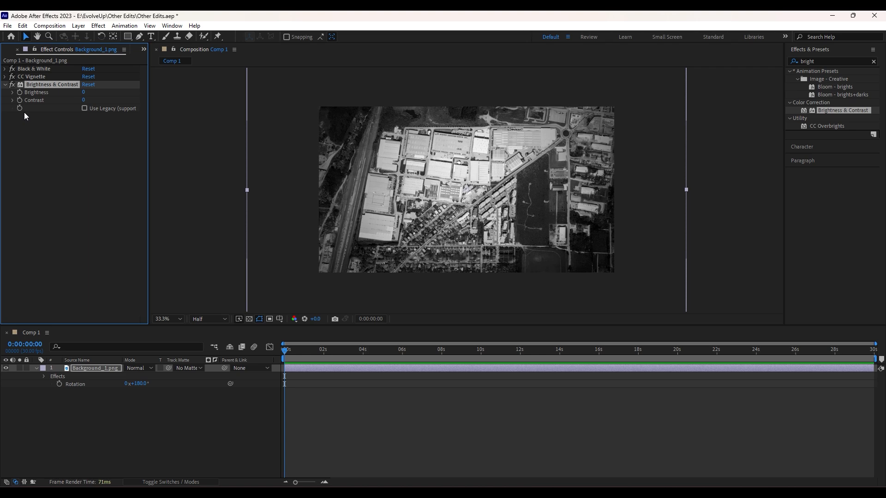
pyautogui.click(83, 92)
pyautogui.write('-40')
pyautogui.press('Return')
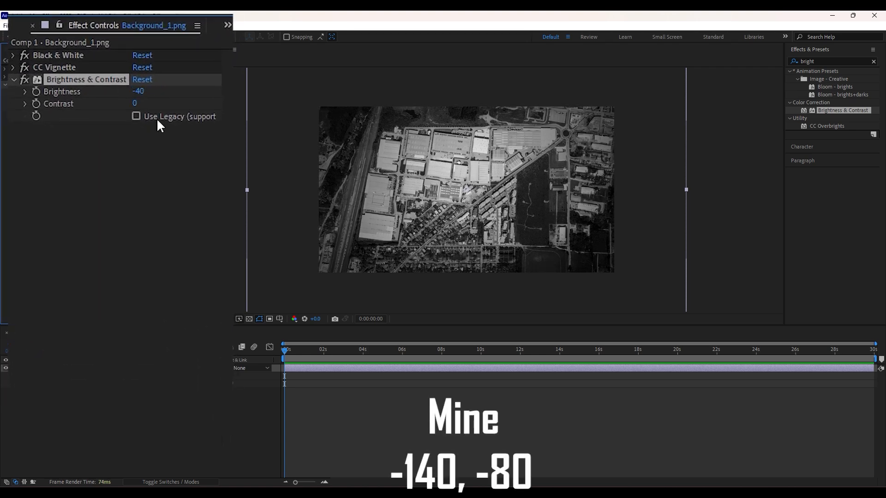
pyautogui.click(86, 92)
pyautogui.write('-140')
pyautogui.press('Return')
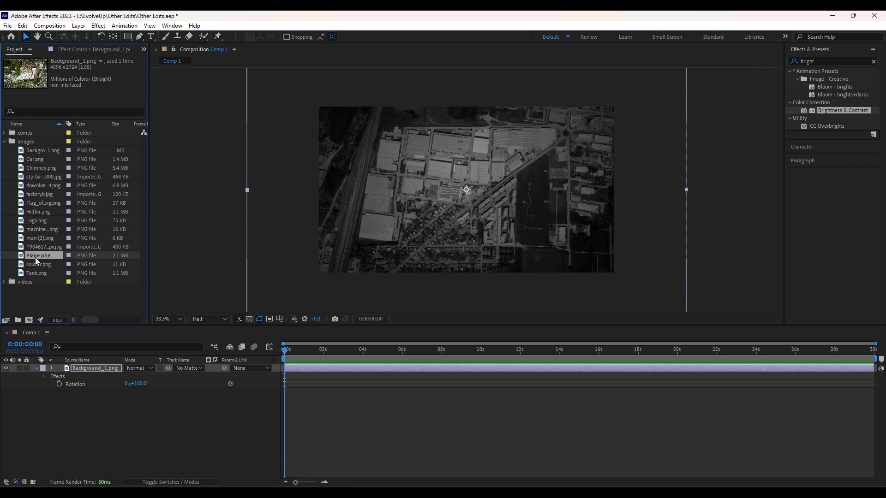
# - Add Plane.png above the background layer and scale it down proportionally to about 24.1%
pyautogui.moveTo(41, 256); pyautogui.dragTo(83, 367)
pyautogui.click(728, 200)
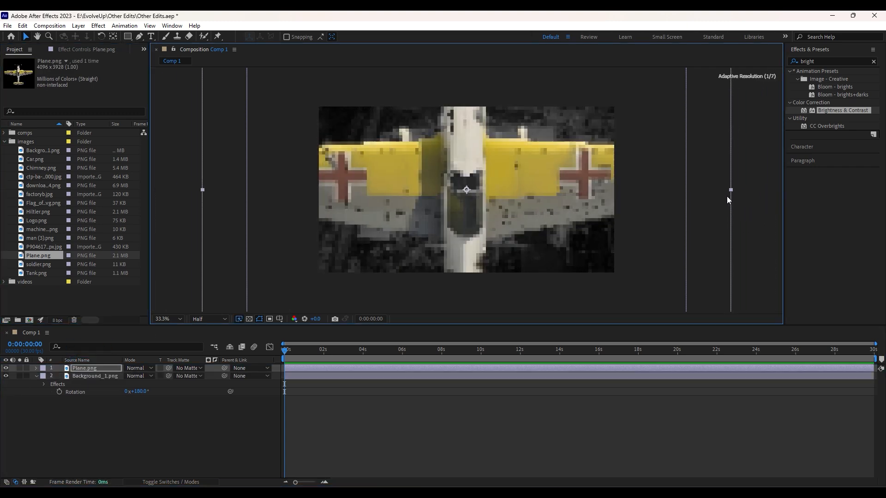
pyautogui.moveTo(727, 200); pyautogui.dragTo(543, 208)
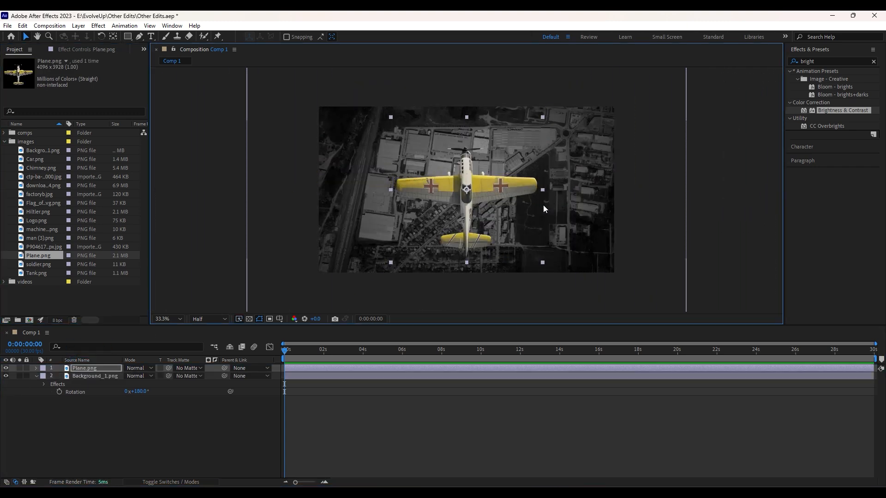
# - Duplicate the plane layer twice and place the copies on either side of it at about X 477 and X 1452
pyautogui.hotkey('ctrl', 'd')
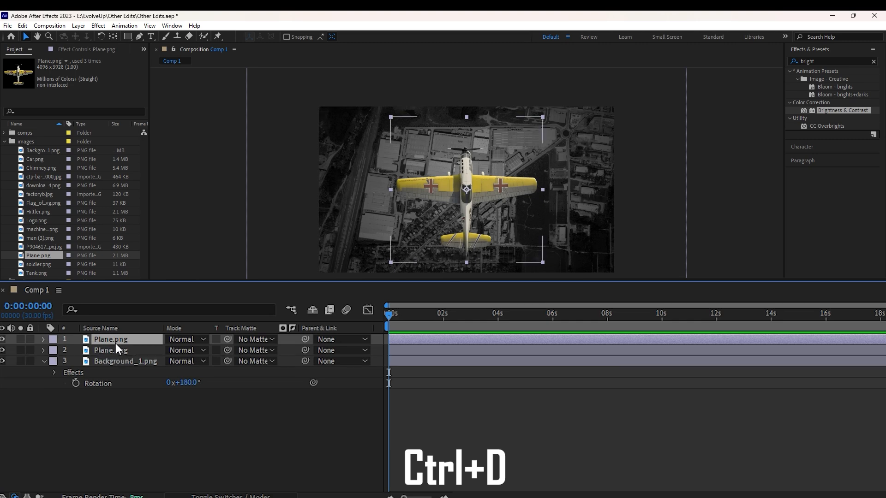
pyautogui.hotkey('ctrl', 'd')
pyautogui.moveTo(455, 209); pyautogui.dragTo(381, 211)
pyautogui.click(107, 377)
pyautogui.moveTo(458, 215); pyautogui.dragTo(535, 219)
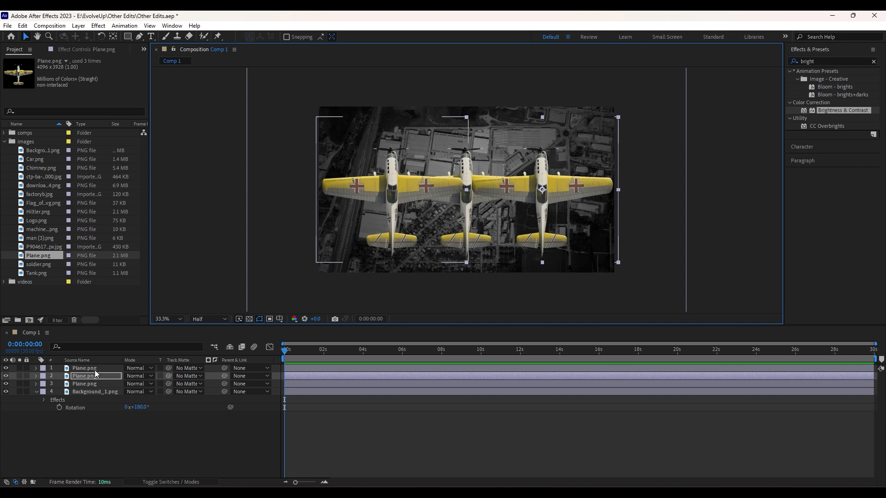
# - Set the scale of the two outer planes to 19%
pyautogui.keyDown('ctrl'); pyautogui.click(94, 370); pyautogui.keyUp('ctrl')
pyautogui.press('s')
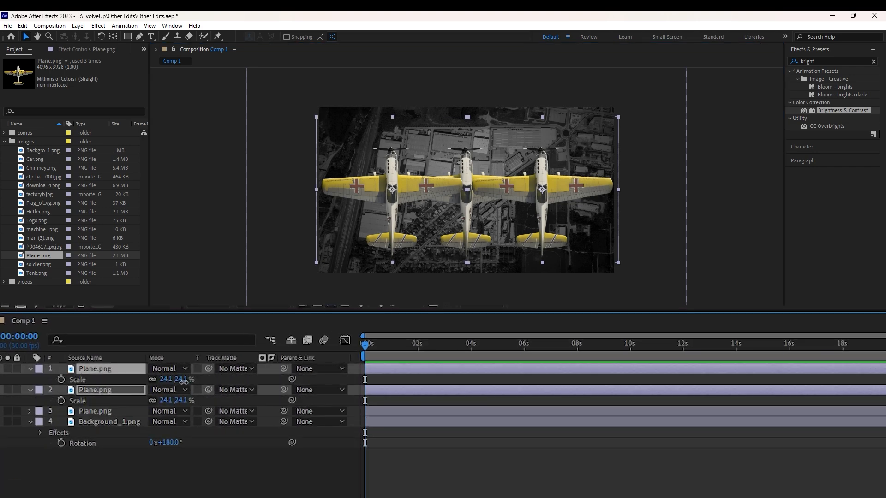
pyautogui.press('Return')
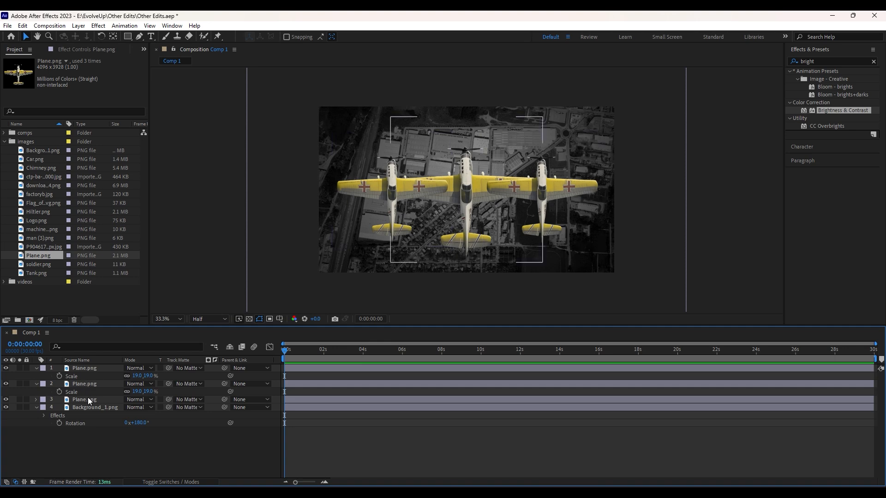
# - Add Position keyframes to all three plane layers at 0:00:00:00
pyautogui.click(85, 368)
pyautogui.keyDown('shift'); pyautogui.click(84, 400); pyautogui.keyUp('shift')
pyautogui.hotkey('shift', 'p')
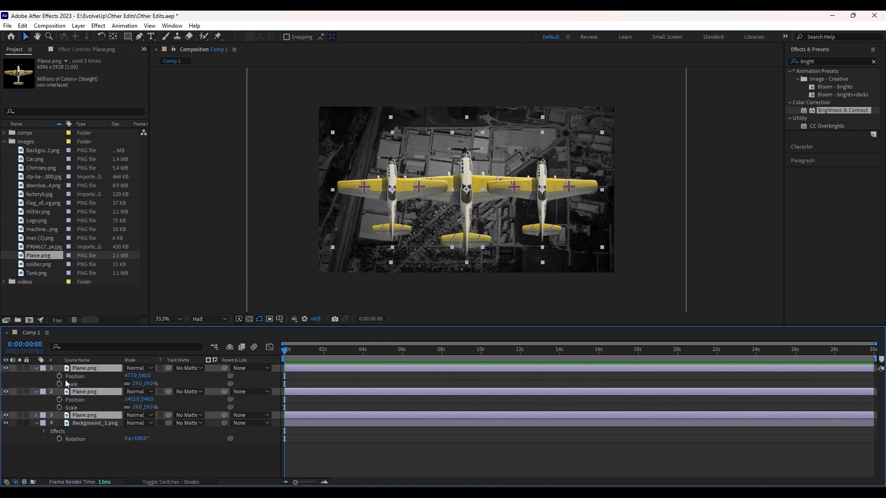
pyautogui.hotkey('alt', 'shift', 'p')
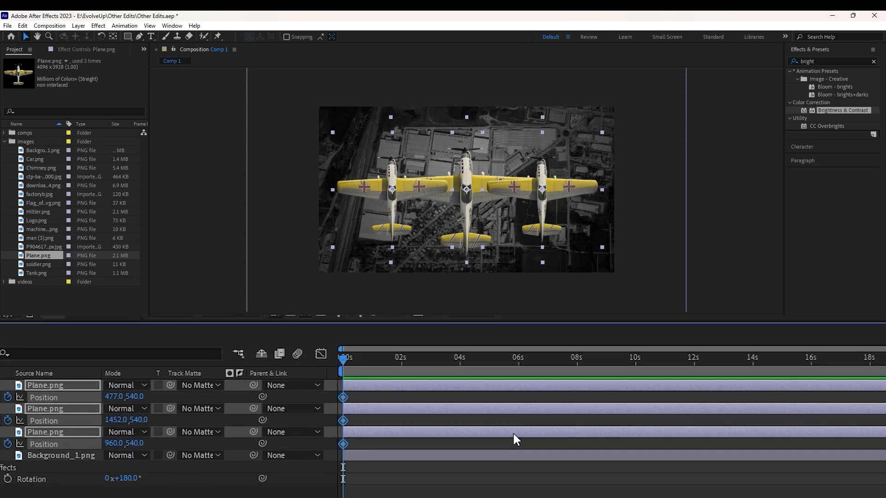
# - At 0:00:00:00, move all three planes below the frame to Y position 1455
pyautogui.hotkey('shift', 'pagedown')
pyautogui.hotkey('shift', 'pagedown')
pyautogui.click(367, 366)
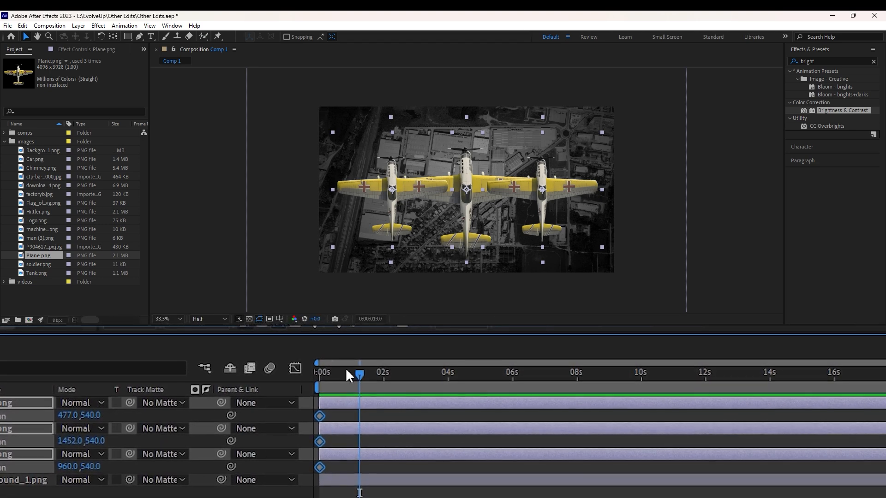
pyautogui.moveTo(347, 372); pyautogui.dragTo(306, 374)
pyautogui.moveTo(93, 415); pyautogui.dragTo(152, 416)
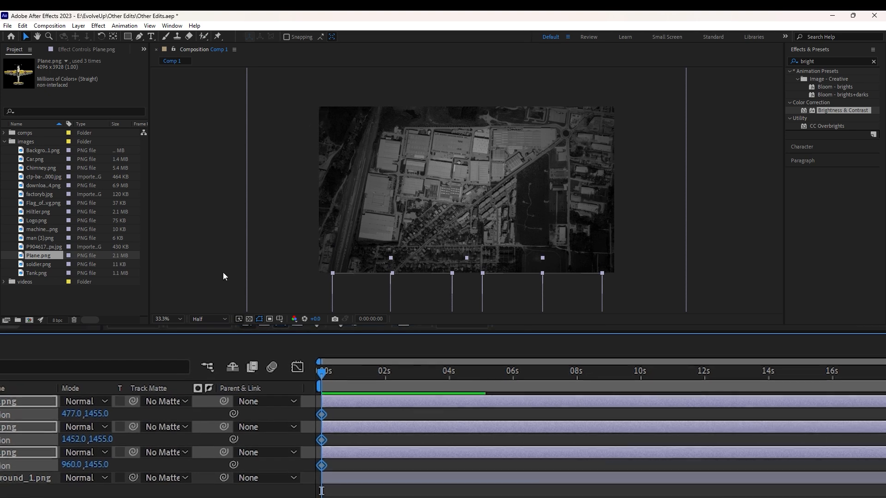
# - At about 2.4 seconds, keyframe all three planes above the frame and preview their flight across the background
pyautogui.moveTo(366, 369); pyautogui.dragTo(411, 361)
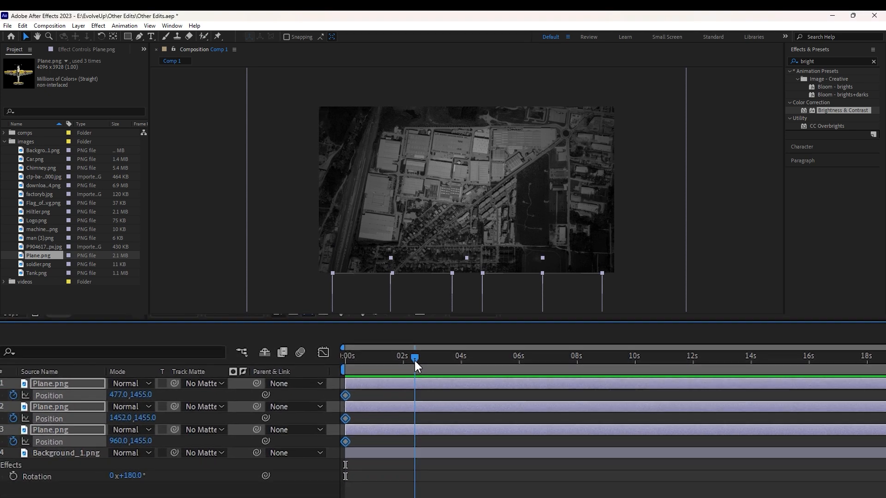
pyautogui.moveTo(126, 399); pyautogui.dragTo(41, 390)
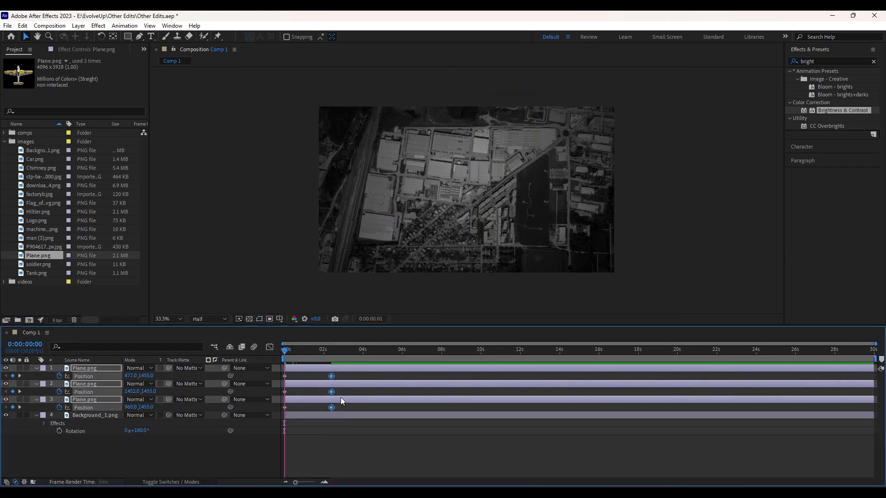
pyautogui.press('space')
pyautogui.moveTo(336, 353); pyautogui.dragTo(314, 356)
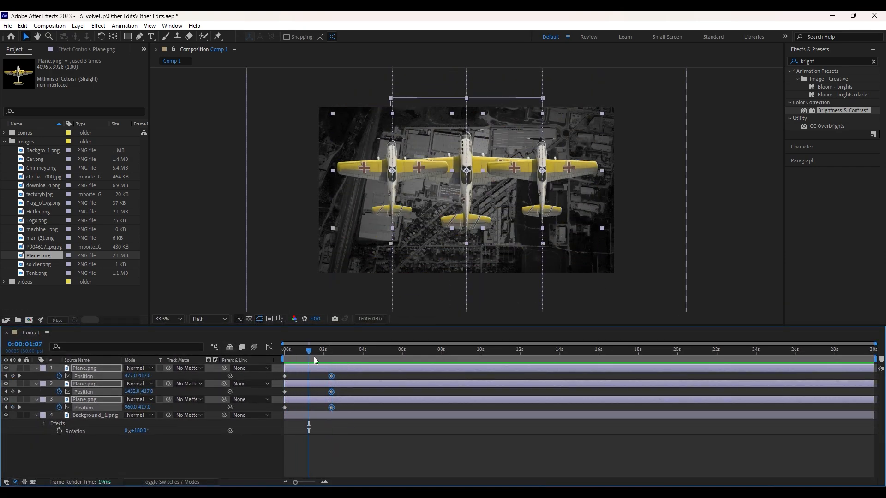
# - Apply Easy Ease to the planes' Position keyframes, reshape their speed curve into a steeper central peak, and preview it
pyautogui.press('F9')
pyautogui.click(269, 347)
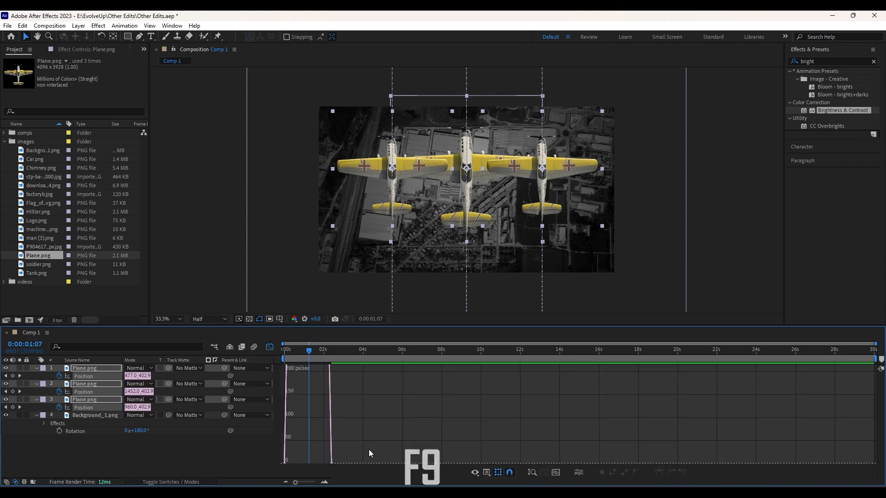
pyautogui.click(552, 471)
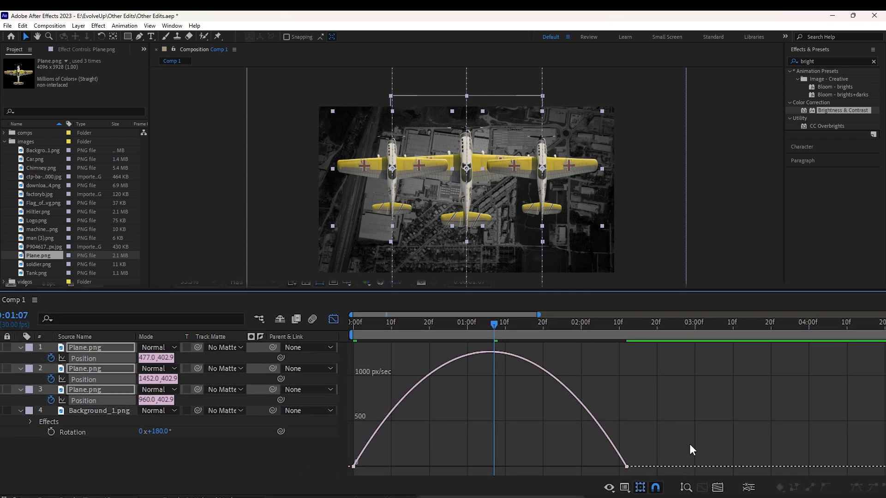
pyautogui.moveTo(607, 469); pyautogui.dragTo(653, 456)
pyautogui.moveTo(593, 465); pyautogui.dragTo(547, 464)
pyautogui.moveTo(439, 477); pyautogui.dragTo(333, 436)
pyautogui.moveTo(399, 469); pyautogui.dragTo(455, 464)
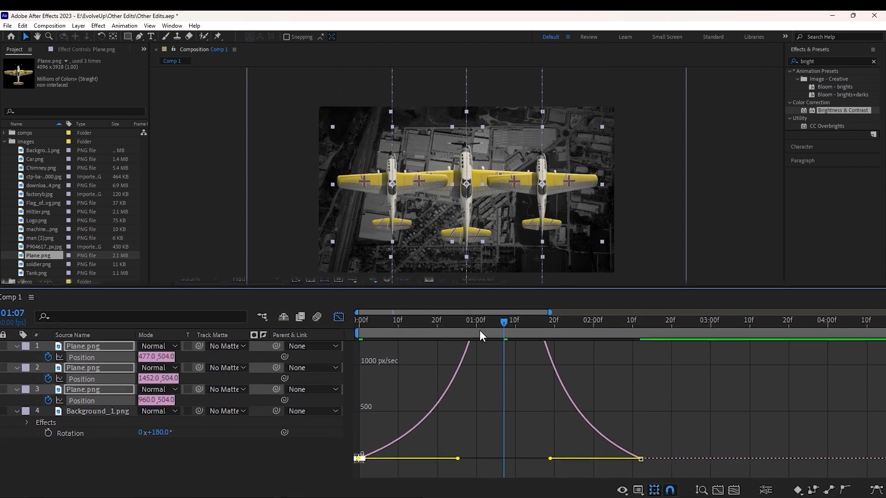
pyautogui.moveTo(479, 327); pyautogui.dragTo(353, 327)
pyautogui.press('space')
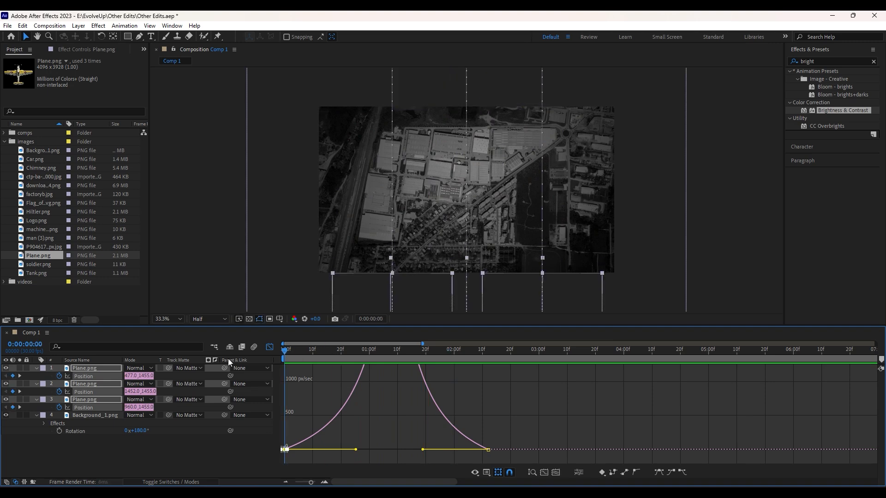
# - Leave the graph view and enable motion blur for the composition and all three plane layers, previewing the animation
pyautogui.click(270, 350)
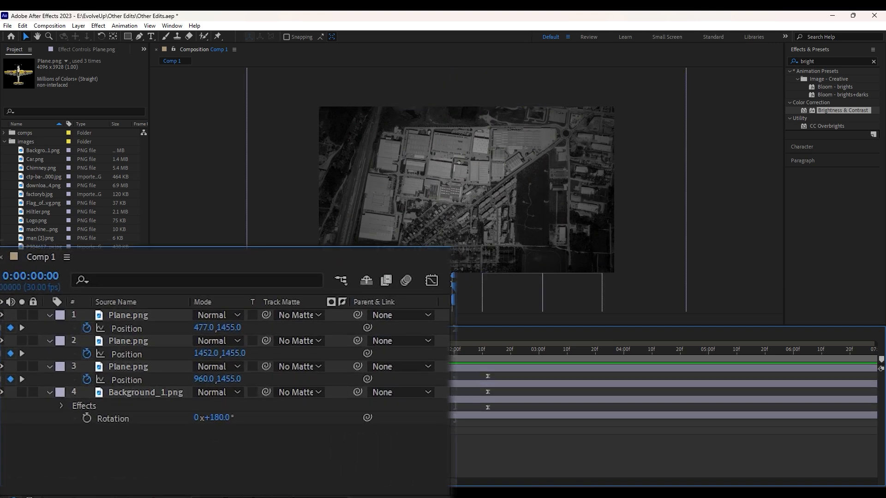
pyautogui.press('F4')
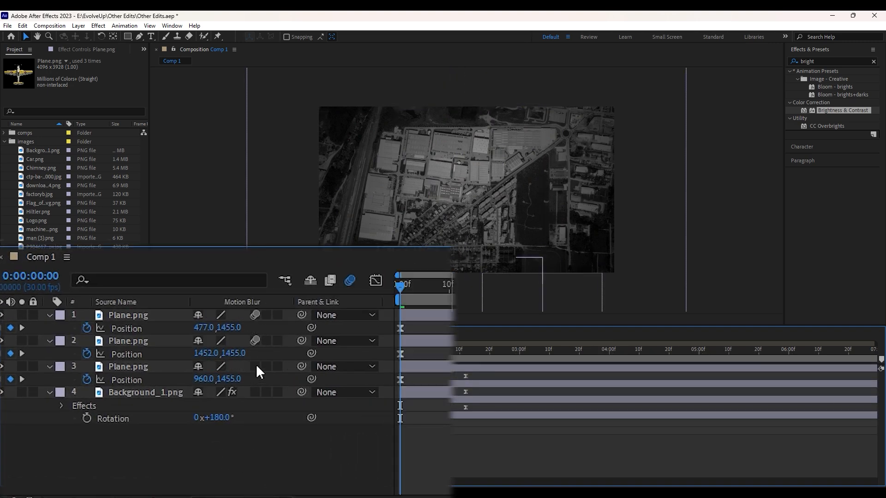
pyautogui.press('space')
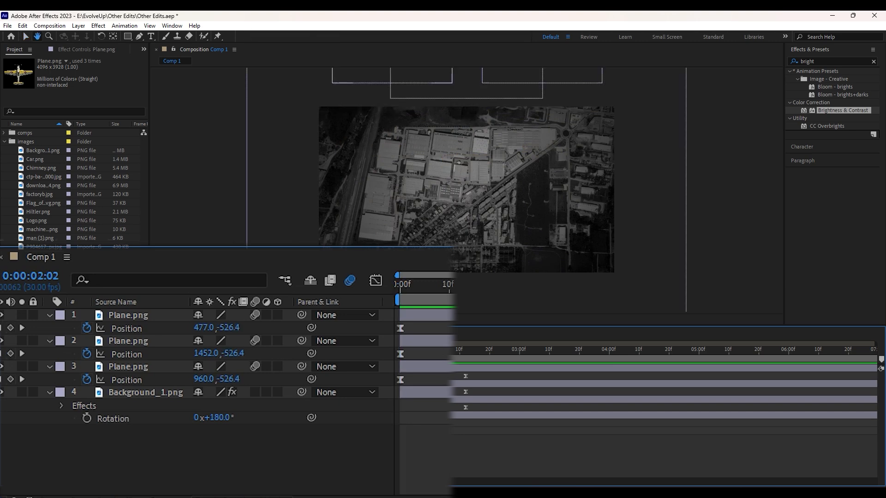
# - Apply the Transform effect to the two outer plane layers
pyautogui.click(812, 60)
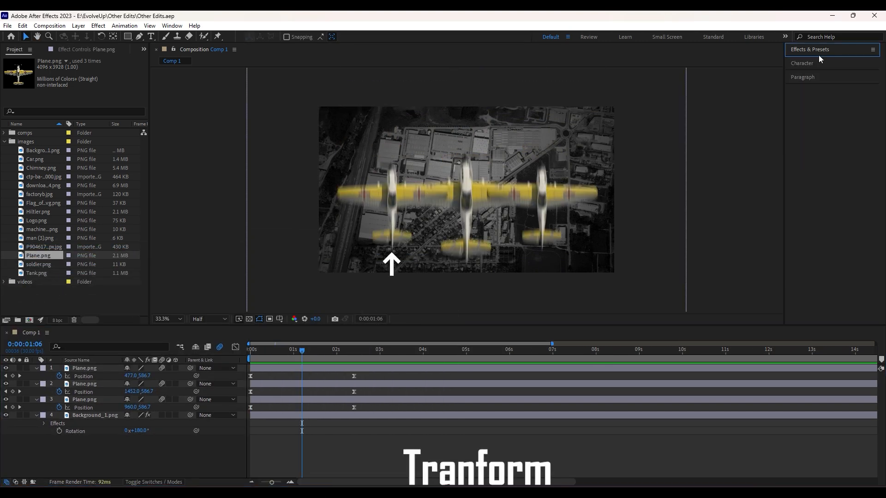
pyautogui.write('trans')
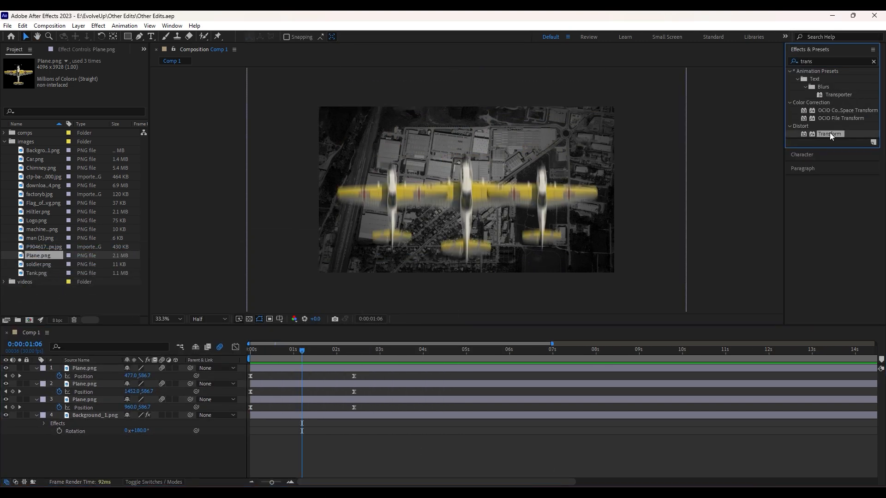
pyautogui.moveTo(93, 360); pyautogui.dragTo(85, 369)
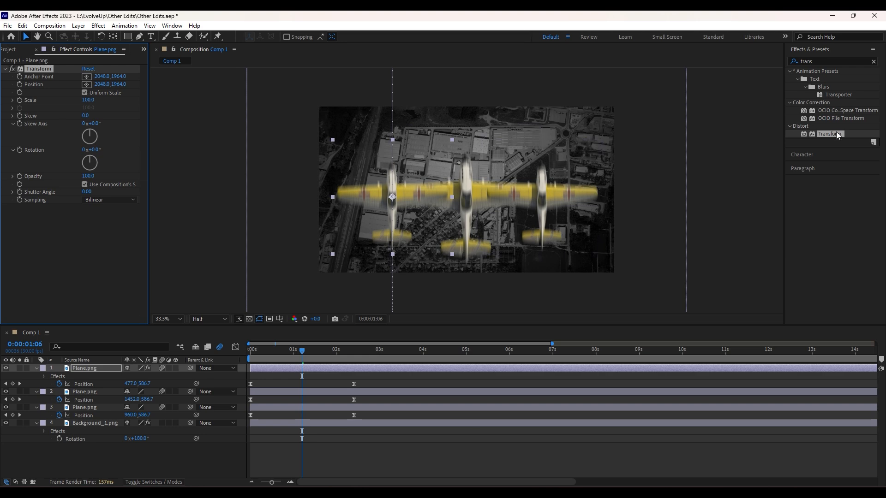
pyautogui.moveTo(838, 134); pyautogui.dragTo(92, 395)
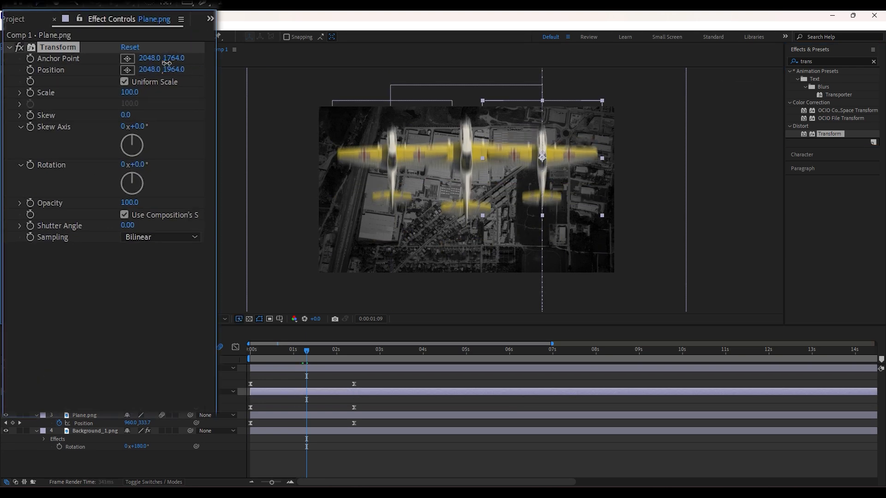
# - Set the Transform effect's anchor point Y to 564 on both outer plane layers and preview the animation
pyautogui.moveTo(167, 63); pyautogui.dragTo(199, 68)
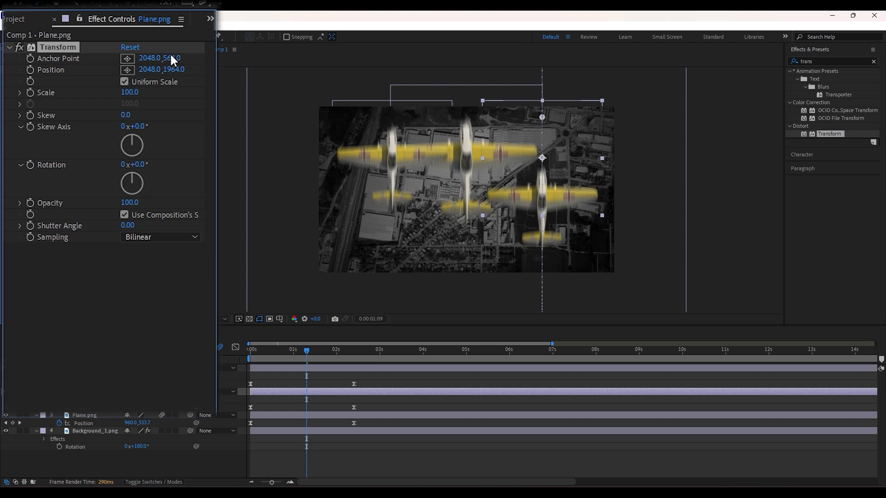
pyautogui.write('1964')
pyautogui.press('Return')
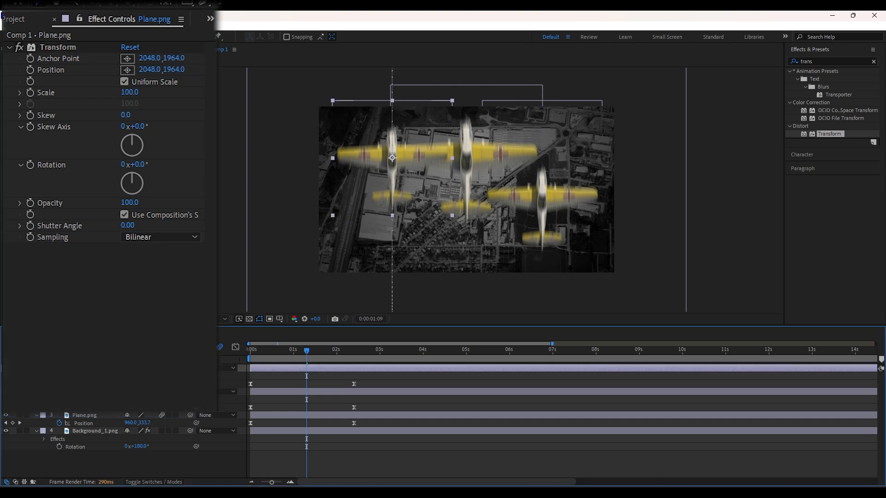
pyautogui.click(182, 58)
pyautogui.write('564')
pyautogui.press('Return')
pyautogui.click(207, 170)
pyautogui.moveTo(307, 352); pyautogui.dragTo(250, 352)
pyautogui.press('space')
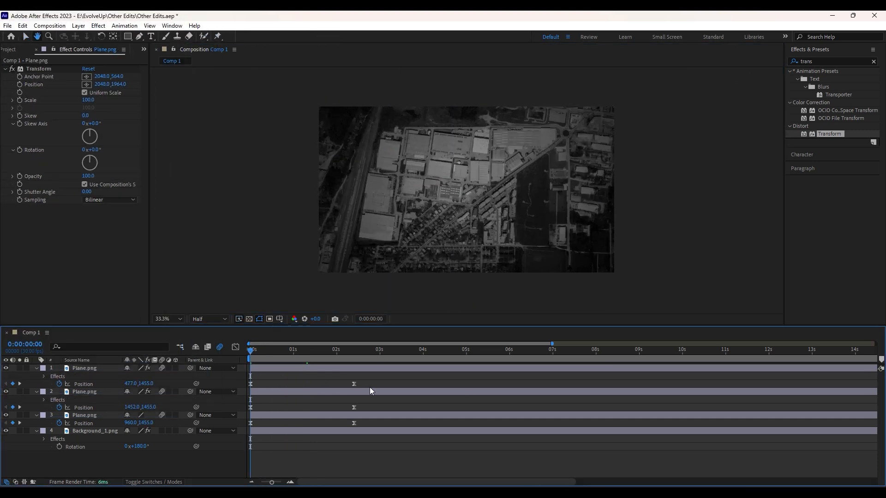
pyautogui.press('space')
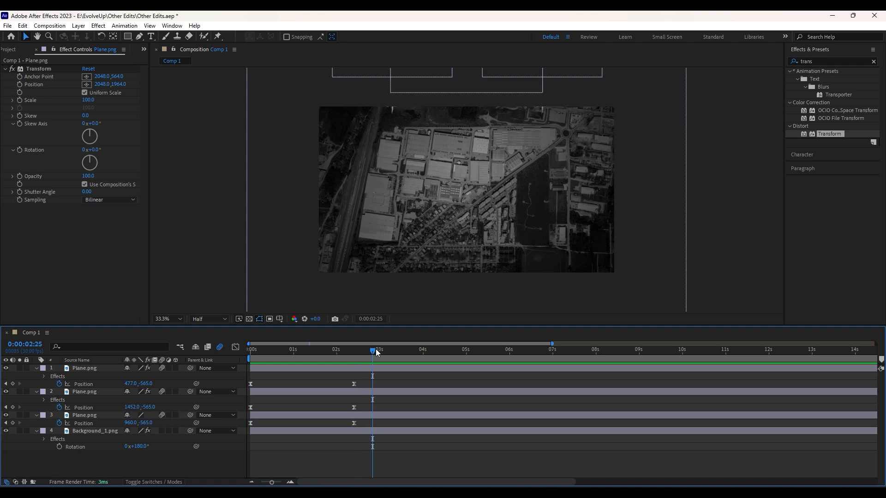
# - At 0:00:02:12, adjust the Position of the two outer planes above the frame together and preview their flight
pyautogui.moveTo(374, 350); pyautogui.dragTo(354, 351)
pyautogui.click(79, 368)
pyautogui.keyDown('shift'); pyautogui.click(96, 392); pyautogui.keyUp('shift')
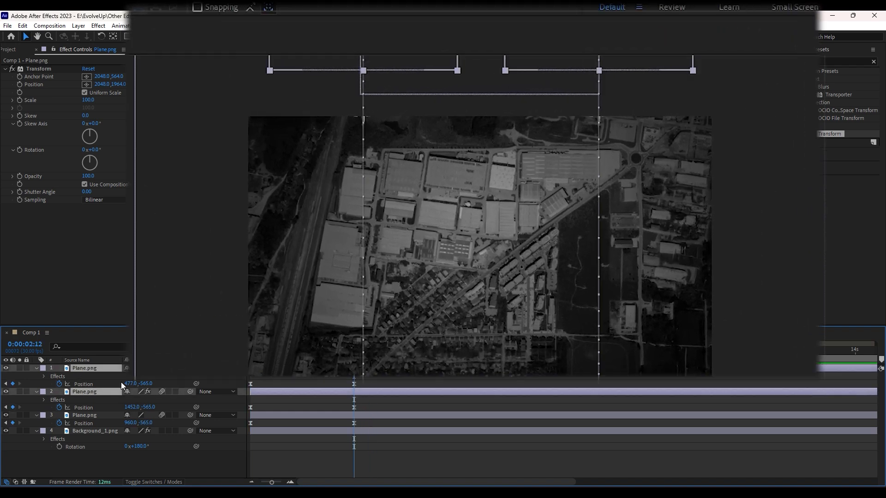
pyautogui.moveTo(146, 384); pyautogui.dragTo(304, 367)
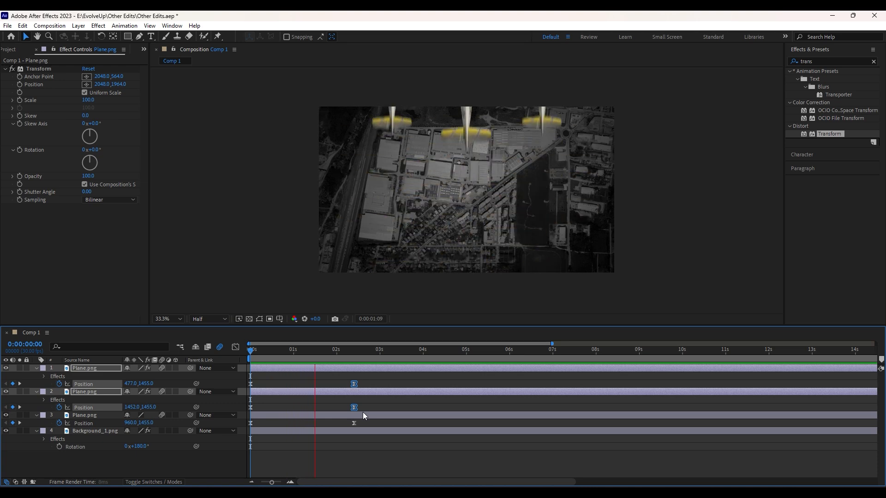
pyautogui.press('space')
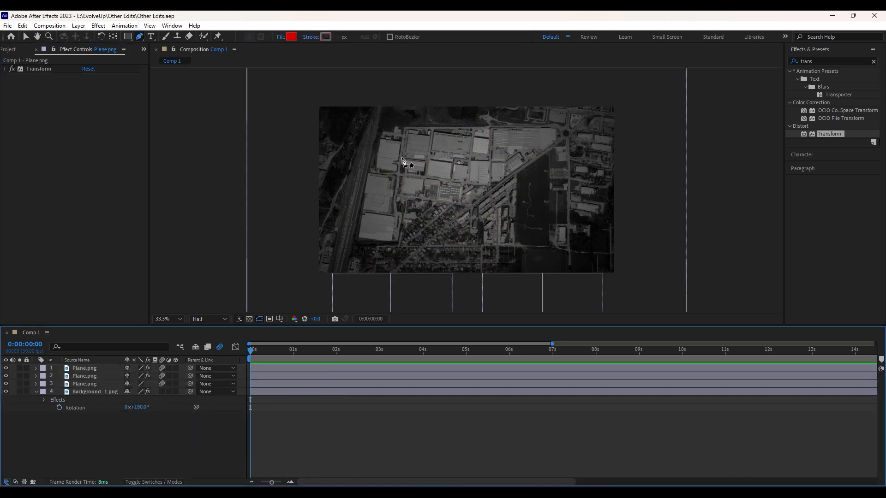
# - Set the shape fill to None for the Pen tool
pyautogui.click(278, 37)
pyautogui.click(396, 230)
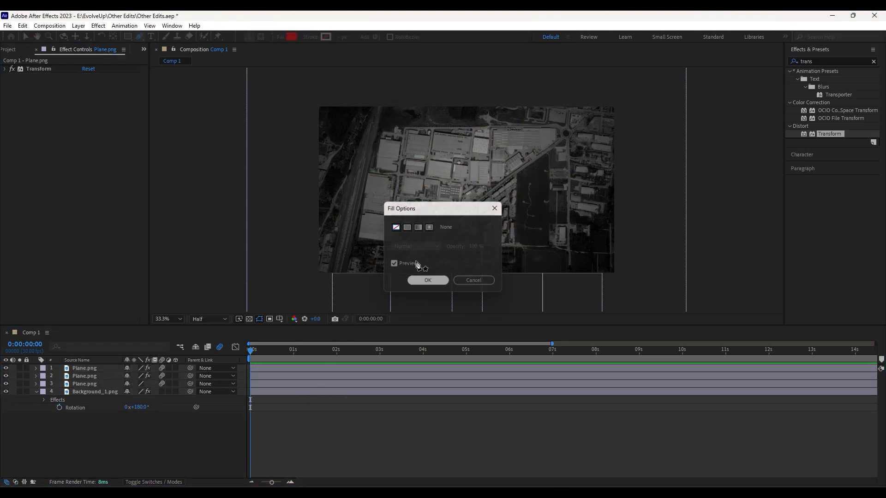
pyautogui.click(427, 278)
# - Trace a closed Pen path around the warehouse district, following its surrounding roads from the railway side to the roundabout
pyautogui.scroll(2, 277, 129)
pyautogui.moveTo(290, 93); pyautogui.dragTo(438, 267)
pyautogui.click(425, 174)
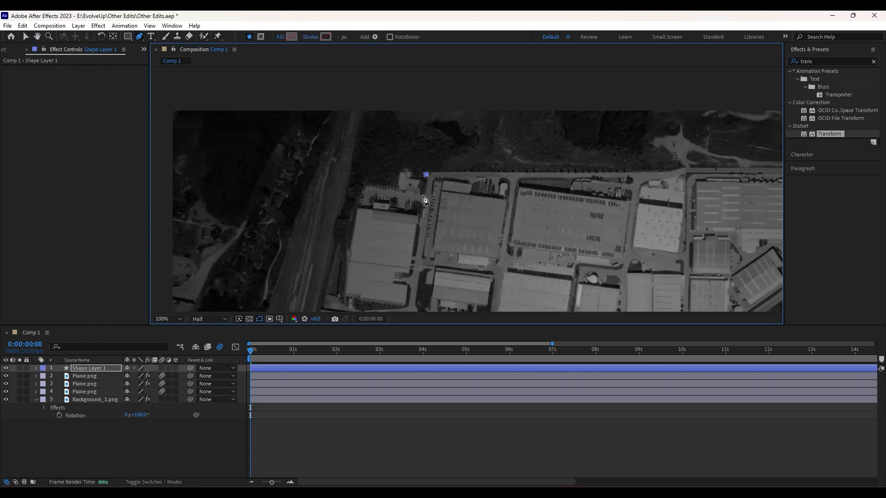
pyautogui.click(338, 296)
pyautogui.moveTo(333, 300); pyautogui.dragTo(381, 73)
pyautogui.click(354, 152)
pyautogui.click(331, 289)
pyautogui.click(458, 295)
pyautogui.click(484, 163)
pyautogui.moveTo(617, 206); pyautogui.dragTo(421, 198)
pyautogui.moveTo(600, 111); pyautogui.dragTo(478, 248)
pyautogui.click(442, 246)
pyautogui.moveTo(585, 114); pyautogui.dragTo(609, 204)
pyautogui.click(646, 164)
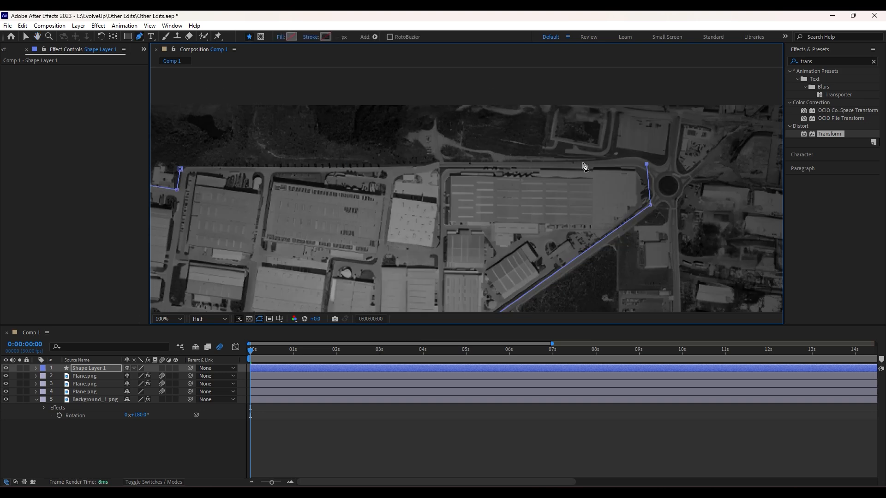
pyautogui.click(169, 319)
pyautogui.click(171, 231)
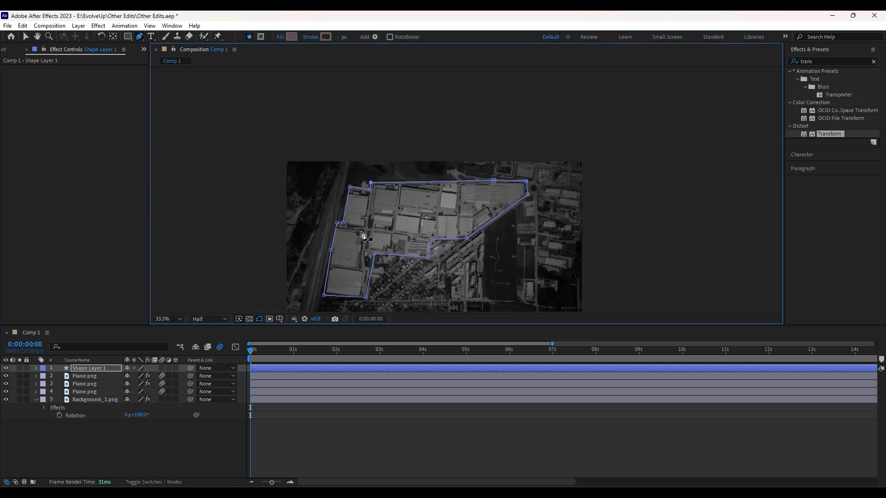
pyautogui.moveTo(395, 234); pyautogui.dragTo(425, 211)
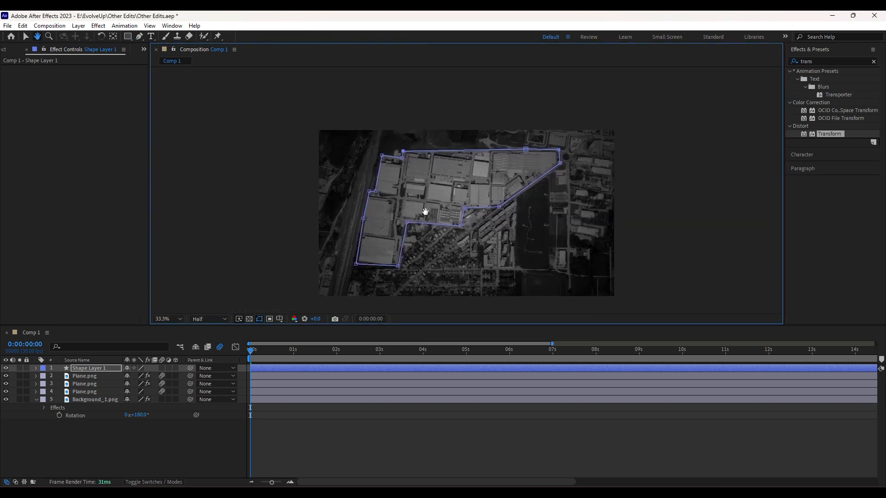
# - Give the traced district outline a 10 px stroke in colour 796CDF
pyautogui.click(325, 37)
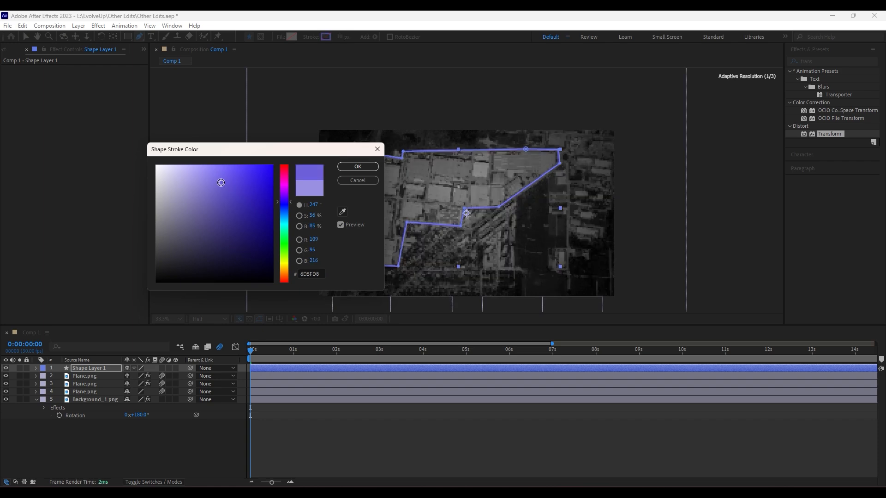
pyautogui.click(313, 273)
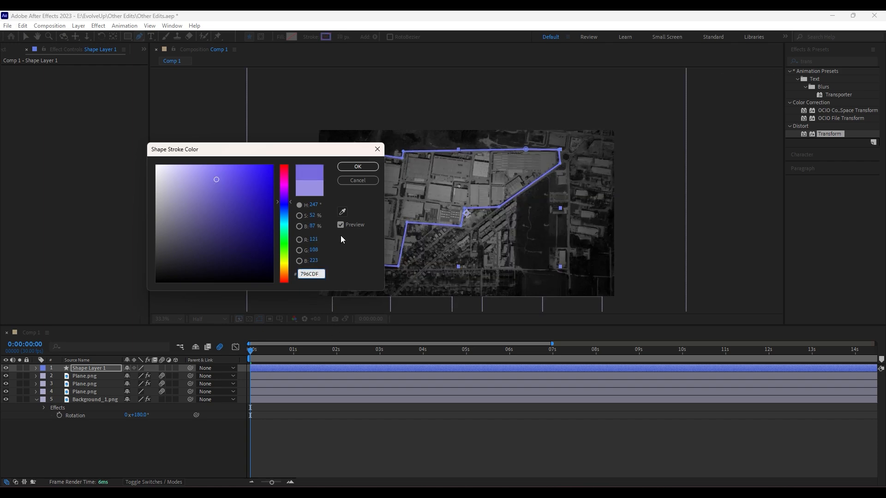
pyautogui.click(357, 166)
pyautogui.press('v')
pyautogui.click(441, 440)
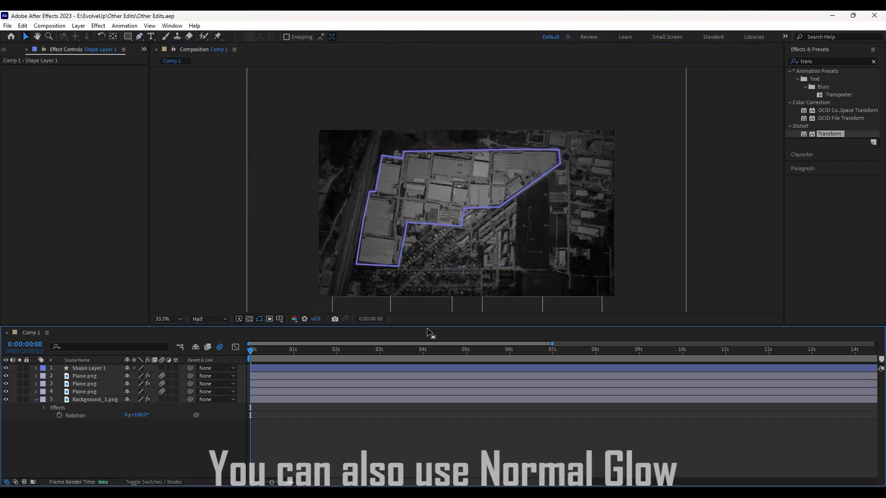
# - Apply the Deep Glow effect to the outline shape layer and enable its Unmult option
pyautogui.click(818, 62)
pyautogui.write('deep')
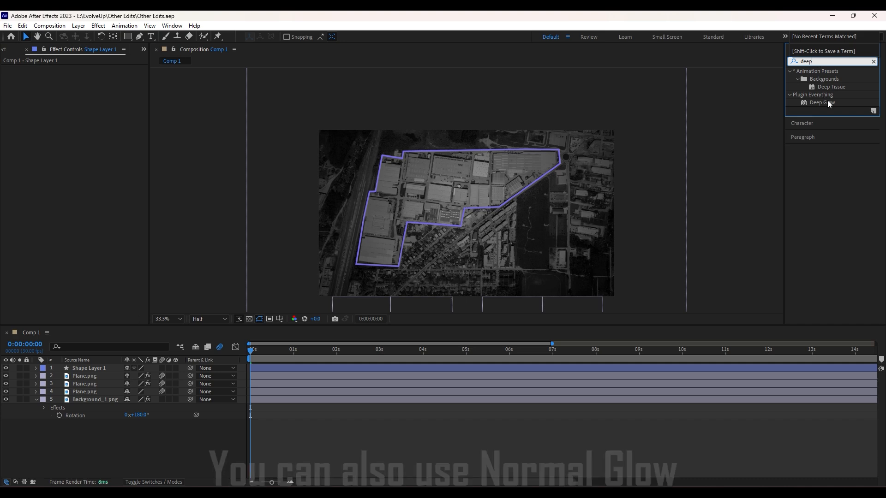
pyautogui.moveTo(828, 103); pyautogui.dragTo(278, 368)
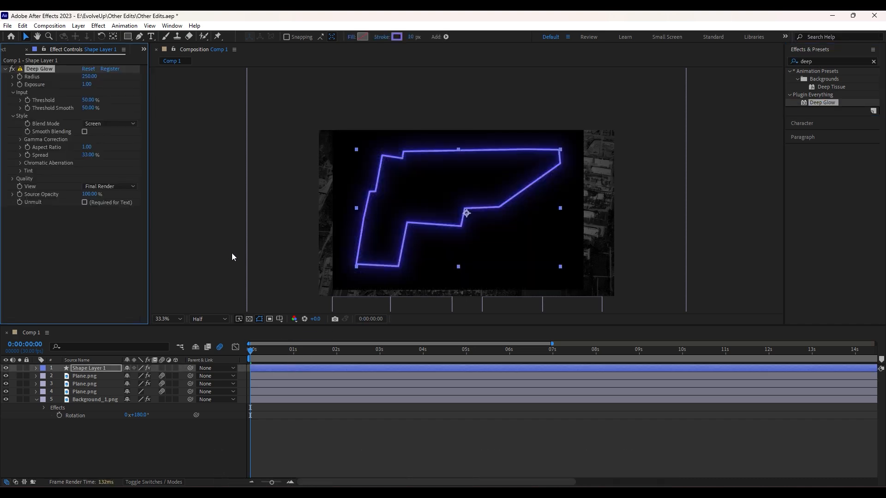
pyautogui.click(84, 202)
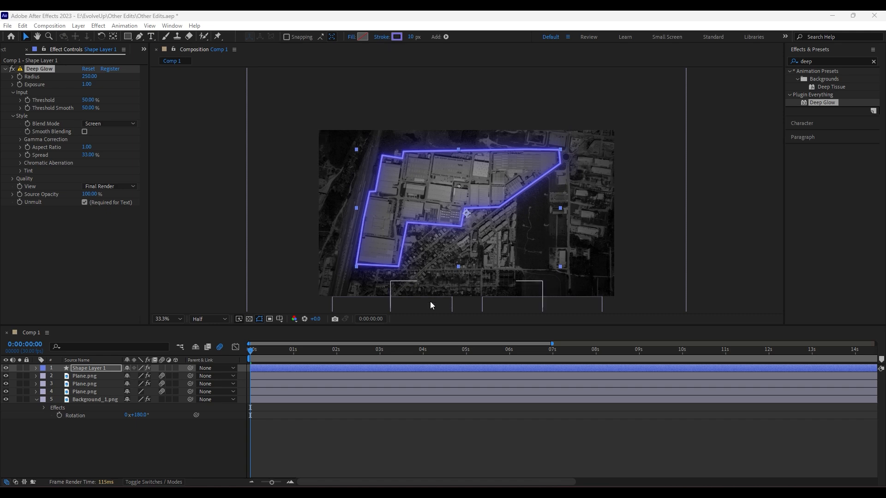
# - Increase the Deep Glow radius to 555 and preview the glowing outline with the passing planes
pyautogui.moveTo(251, 351); pyautogui.dragTo(262, 350)
pyautogui.moveTo(90, 76); pyautogui.dragTo(112, 77)
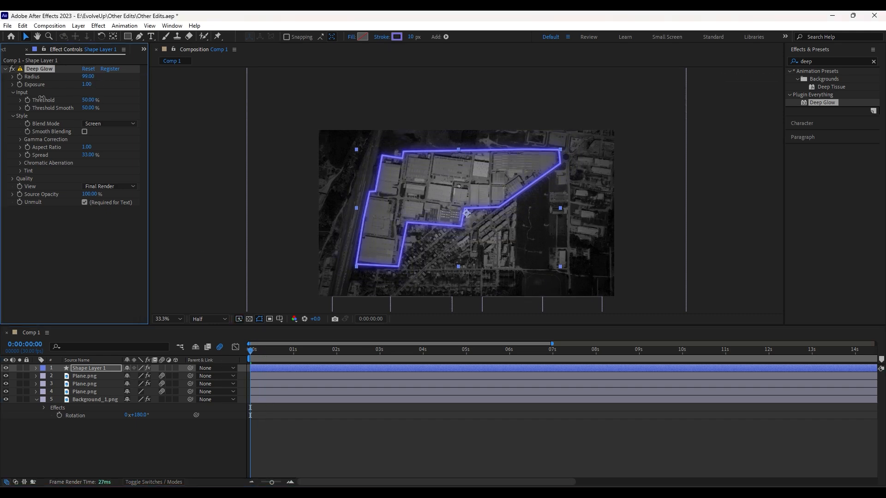
pyautogui.press('space')
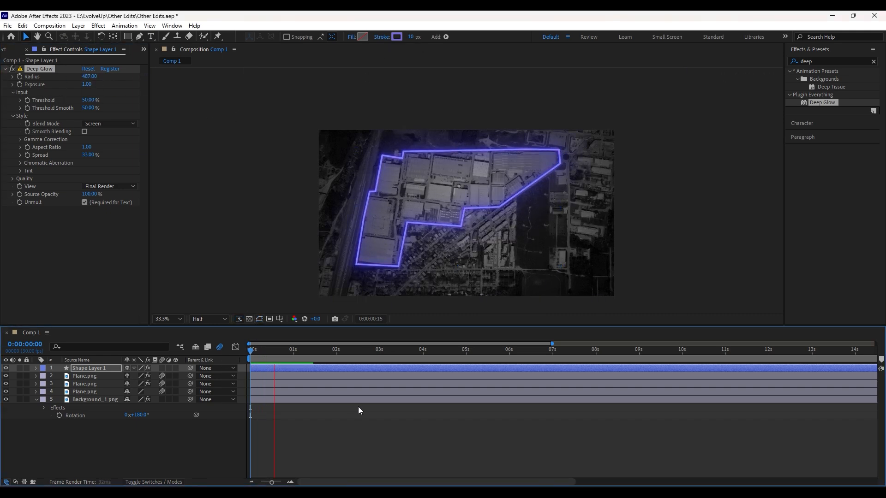
pyautogui.press('space')
pyautogui.moveTo(308, 349); pyautogui.dragTo(295, 361)
pyautogui.press('space')
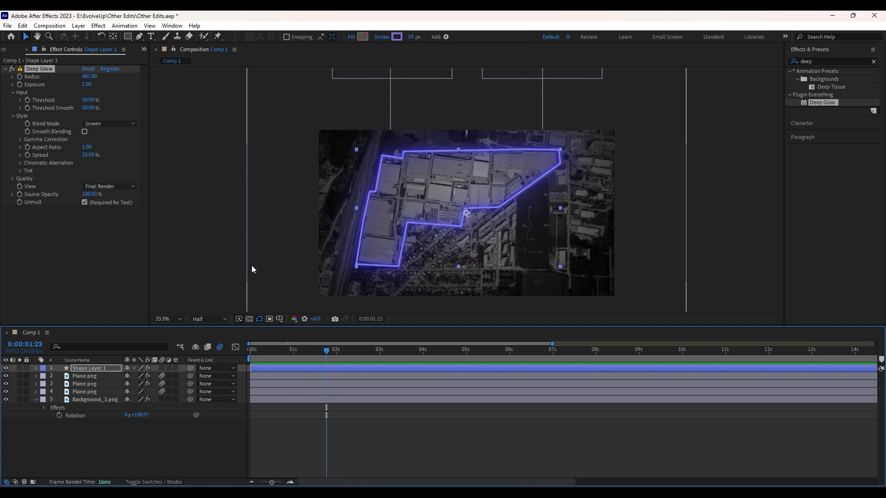
pyautogui.moveTo(89, 78); pyautogui.dragTo(121, 79)
pyautogui.press('space')
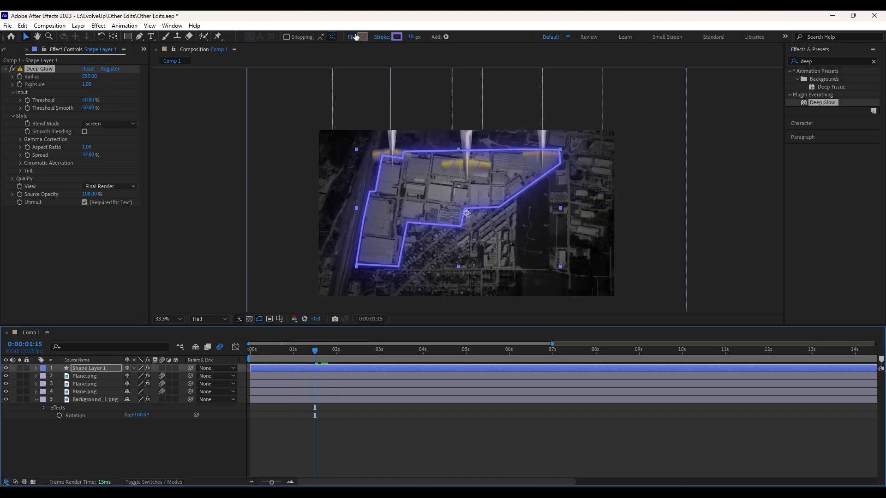
pyautogui.click(250, 350)
pyautogui.press('space')
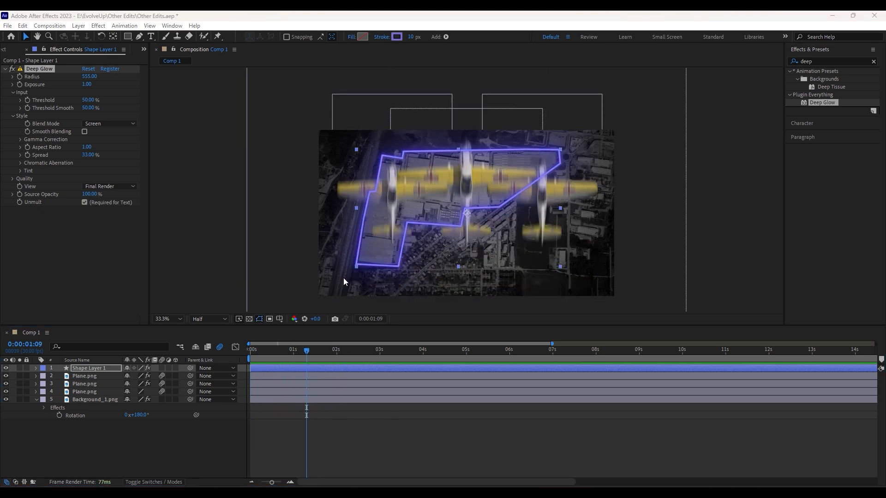
# - Move to 0:00:02:01, rename the shape layer Outline, and add Trim Paths to its contents
pyautogui.moveTo(254, 352); pyautogui.dragTo(338, 375)
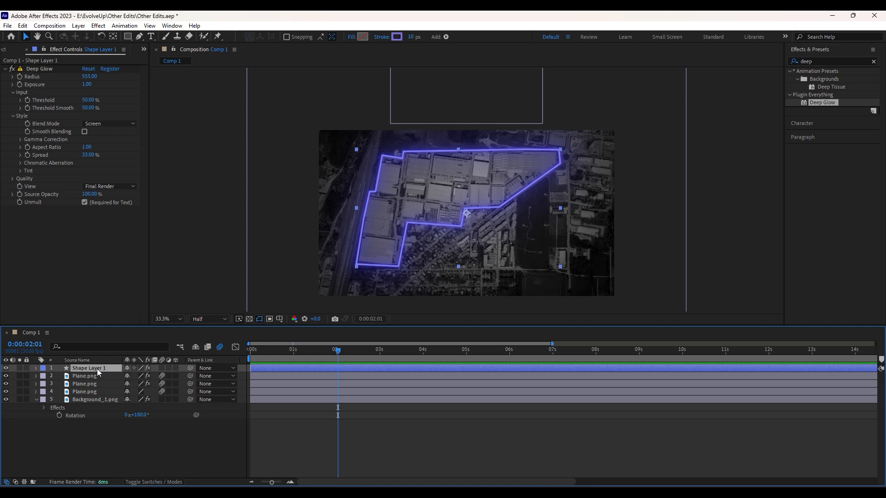
pyautogui.press('Return')
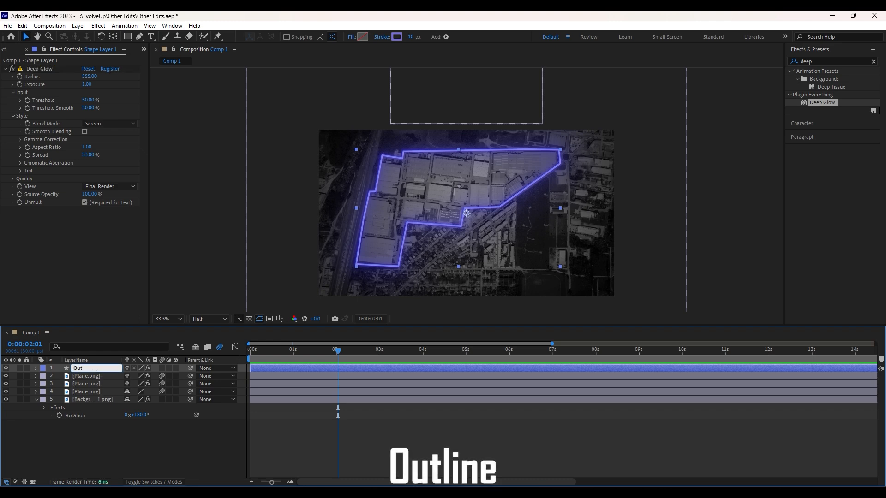
pyautogui.click(36, 368)
pyautogui.click(180, 376)
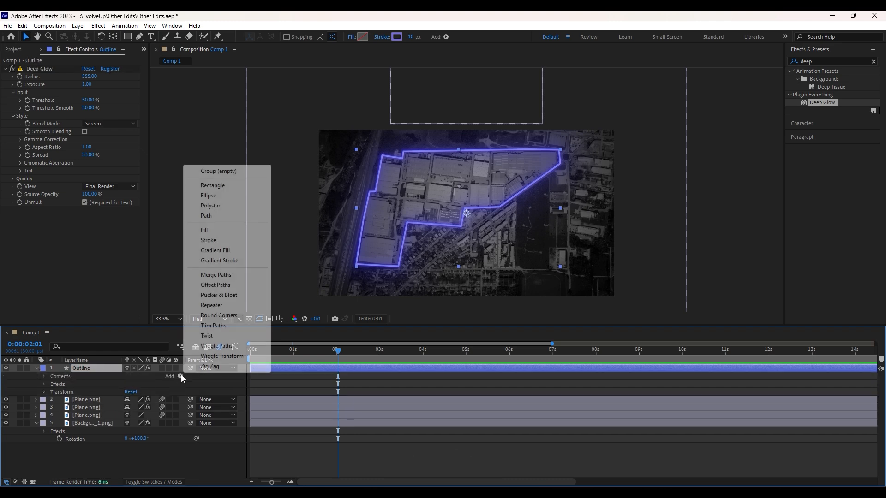
pyautogui.click(222, 325)
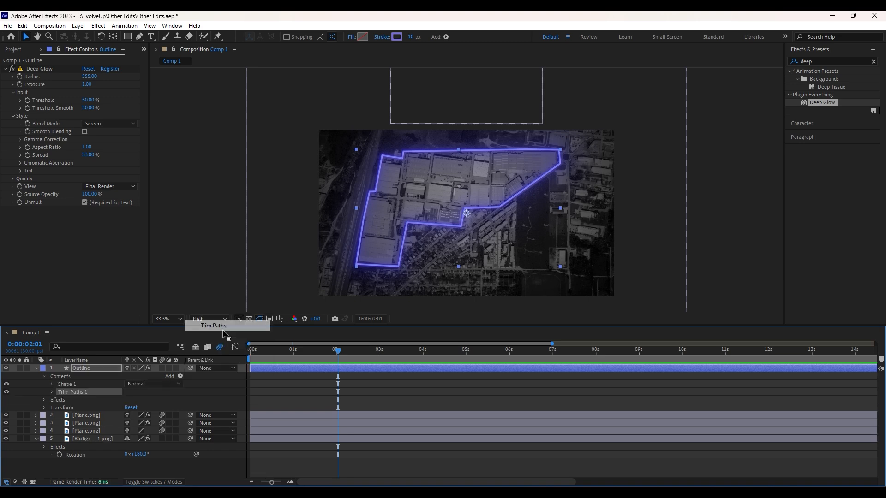
# - Keyframe the Trim Paths End from 0% at 0:00:02:01 to 100% at 0:00:03:13
pyautogui.click(51, 392)
pyautogui.moveTo(131, 408); pyautogui.dragTo(60, 412)
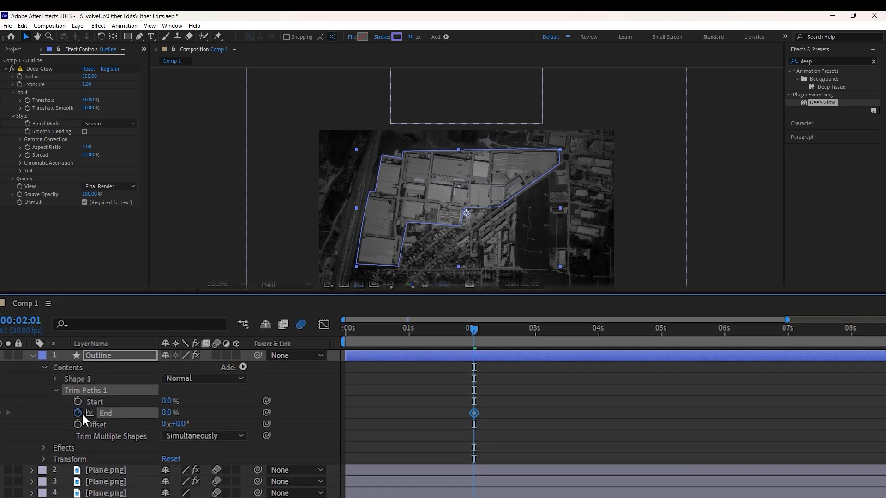
pyautogui.click(81, 411)
pyautogui.moveTo(500, 325); pyautogui.dragTo(567, 337)
pyautogui.moveTo(178, 406); pyautogui.dragTo(651, 419)
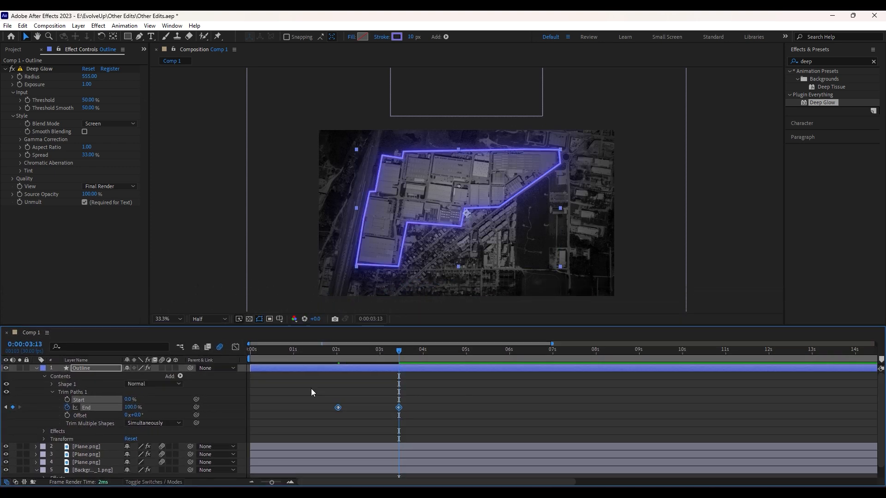
# - Apply Easy Ease to the Trim Paths End keyframes and preview the outline drawing on from the start
pyautogui.press('F9')
pyautogui.press('Home')
pyautogui.press('space')
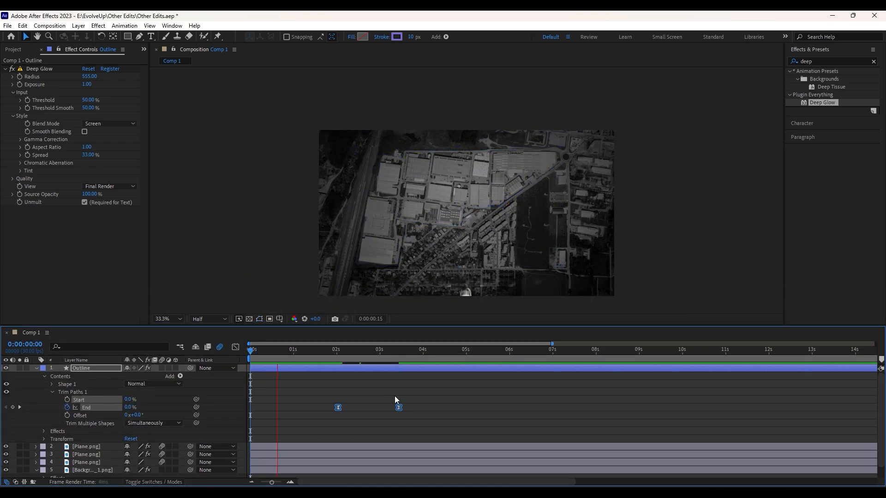
pyautogui.press('space')
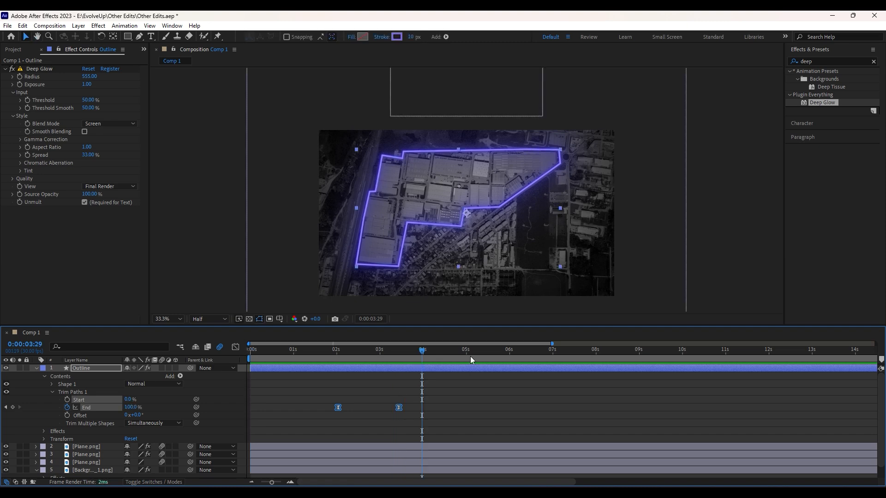
# - Reshape the End speed curve so it peaks early and slows gradually, preview it, and leave the graph view
pyautogui.moveTo(421, 351); pyautogui.dragTo(347, 351)
pyautogui.click(398, 407)
pyautogui.hotkey('shift', 'F3')
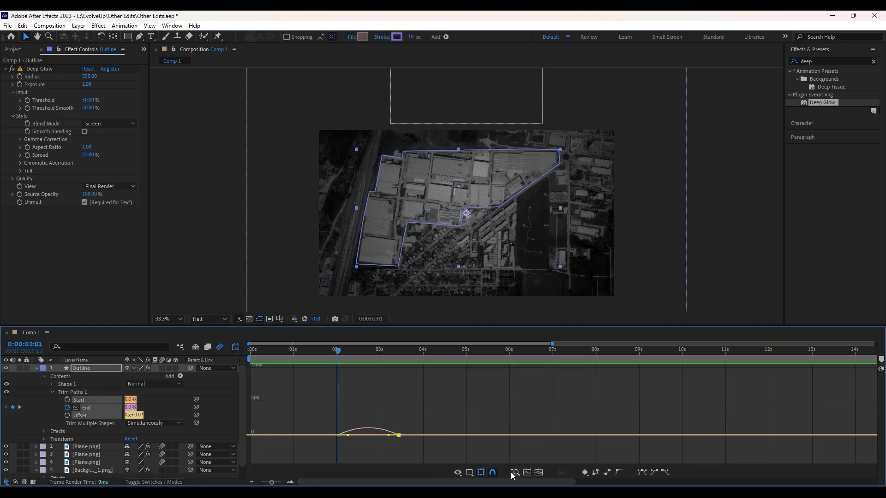
pyautogui.press('space')
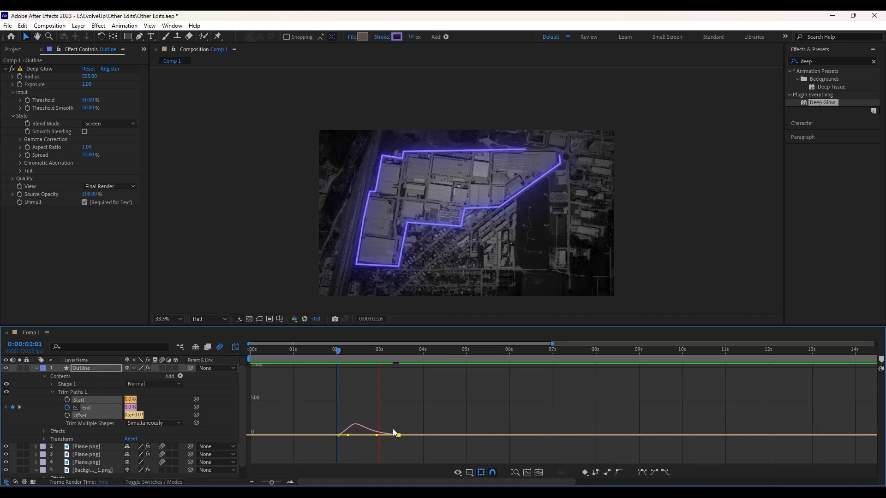
pyautogui.click(235, 347)
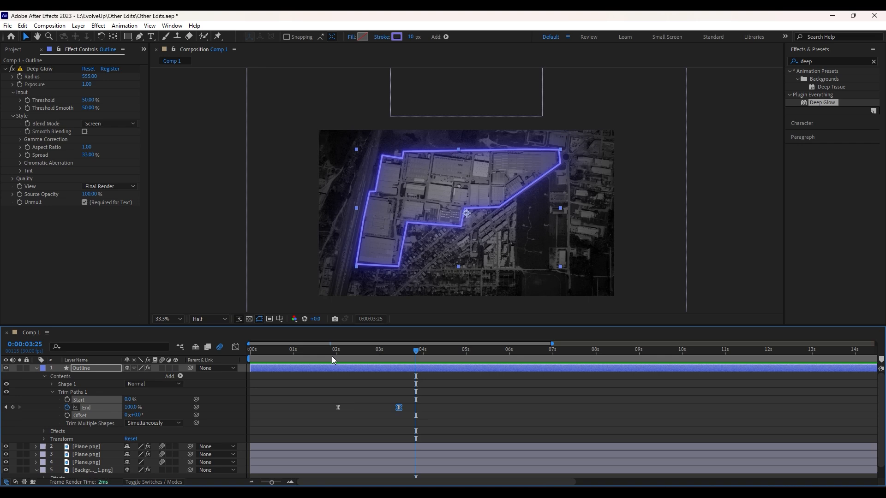
# - Collapse the Outline layer and add a null object to the composition at its start
pyautogui.click(36, 368)
pyautogui.press('Home')
pyautogui.rightClick(110, 433)
pyautogui.moveTo(176, 317)
pyautogui.click(259, 373)
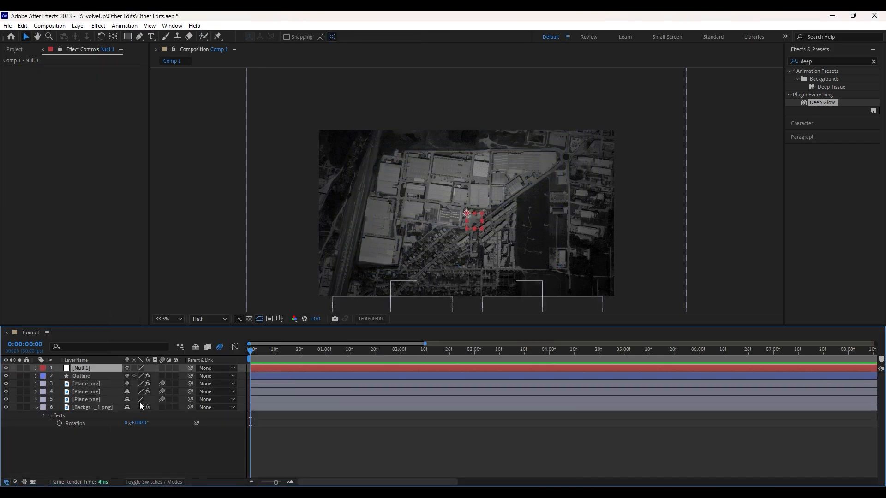
# - Collapse the background layer and parent the Outline, the three planes and the background to the null
pyautogui.click(37, 408)
pyautogui.click(85, 401)
pyautogui.click(91, 408)
pyautogui.keyDown('shift'); pyautogui.click(90, 375); pyautogui.keyUp('shift')
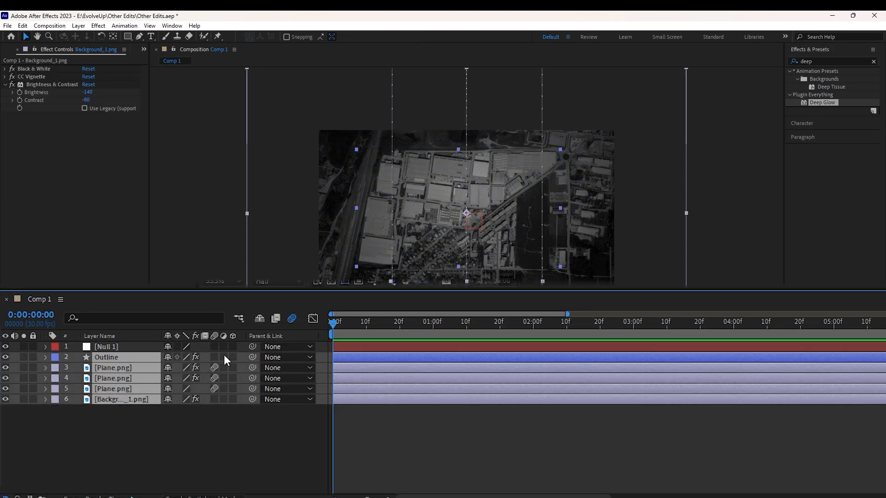
pyautogui.moveTo(119, 344); pyautogui.dragTo(118, 345)
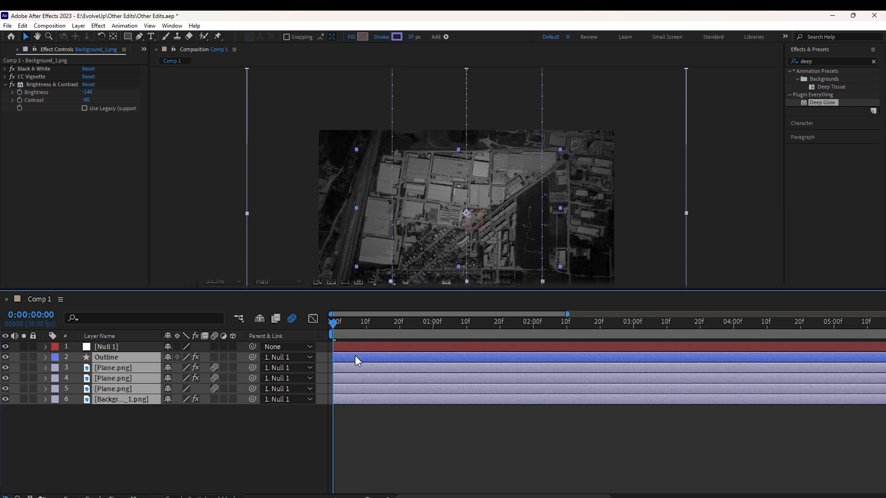
# - Keyframe the null's Position at 0:00:02:08 and again at about 0:00:03:13
pyautogui.moveTo(350, 321); pyautogui.dragTo(497, 333)
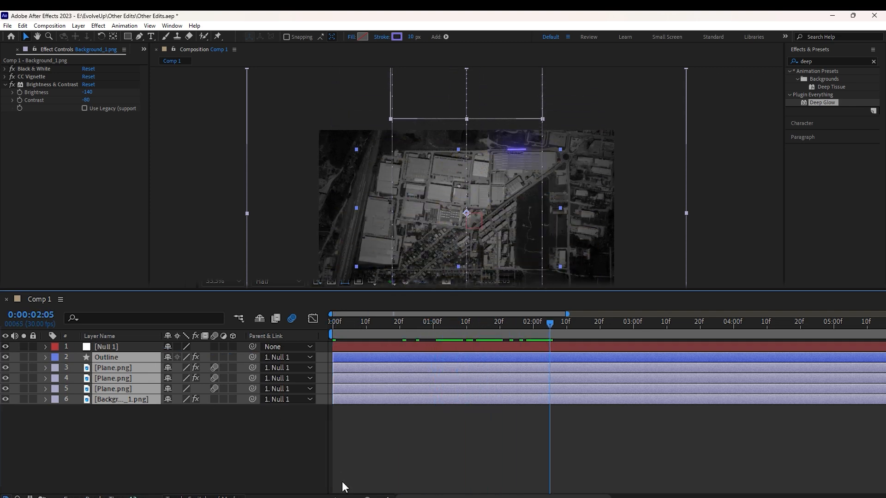
pyautogui.moveTo(367, 497); pyautogui.dragTo(360, 497)
pyautogui.press('pagedown')
pyautogui.press('pagedown')
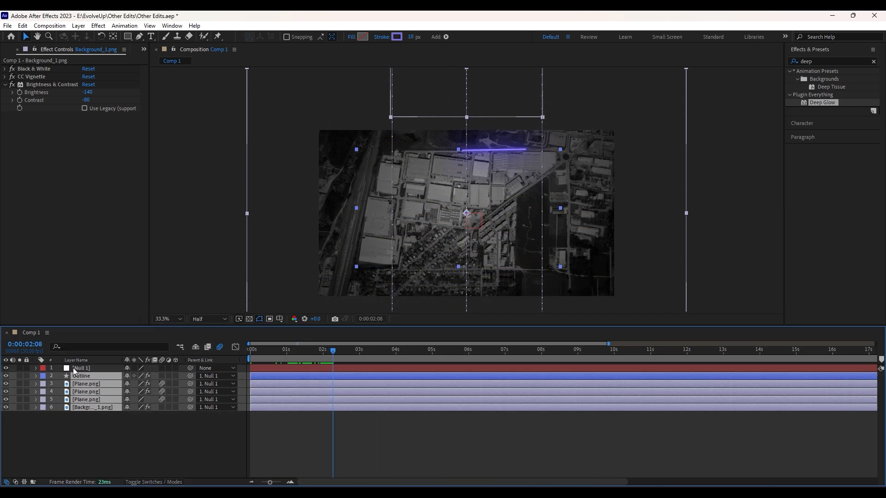
pyautogui.click(74, 369)
pyautogui.press('p')
pyautogui.click(59, 376)
pyautogui.moveTo(363, 351); pyautogui.dragTo(373, 352)
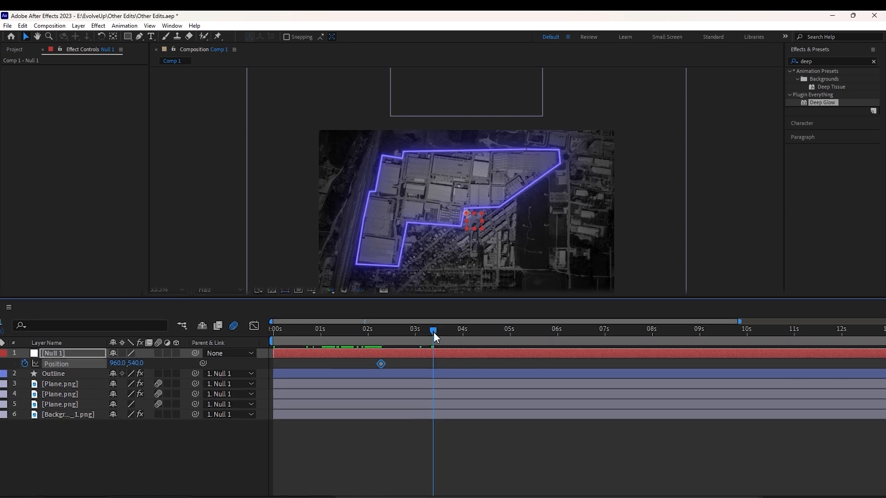
pyautogui.moveTo(433, 333); pyautogui.dragTo(435, 333)
pyautogui.click(1, 364)
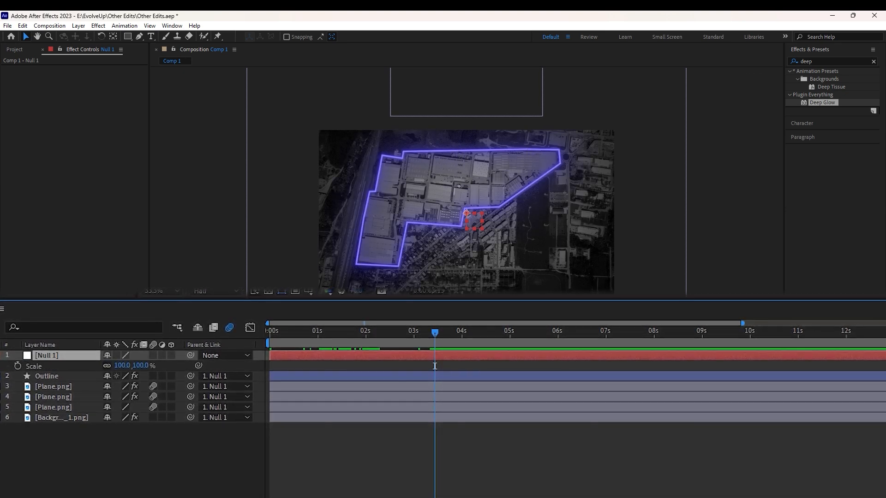
# - Keyframe the null's Scale from 78% at 0:00:02:08 to 89% at about 0:00:03:13, and delete its Position keyframes
pyautogui.click(18, 366)
pyautogui.press('u')
pyautogui.click(380, 340)
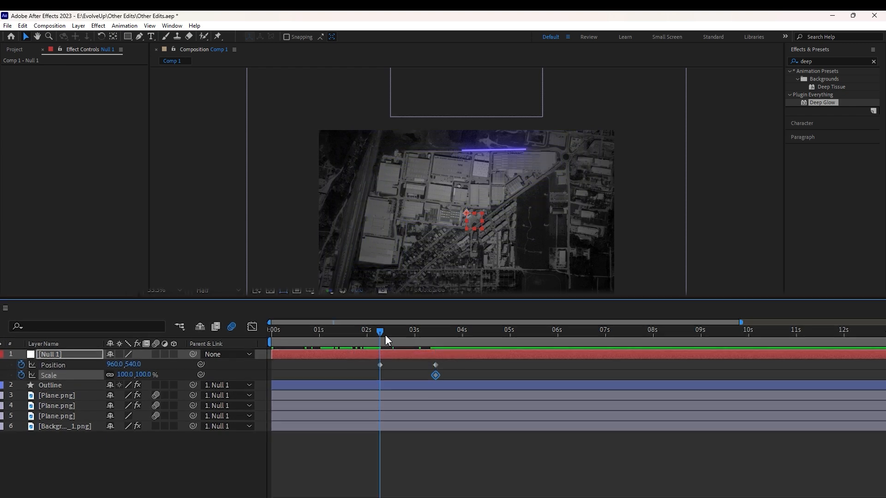
pyautogui.click(1, 374)
pyautogui.click(435, 363)
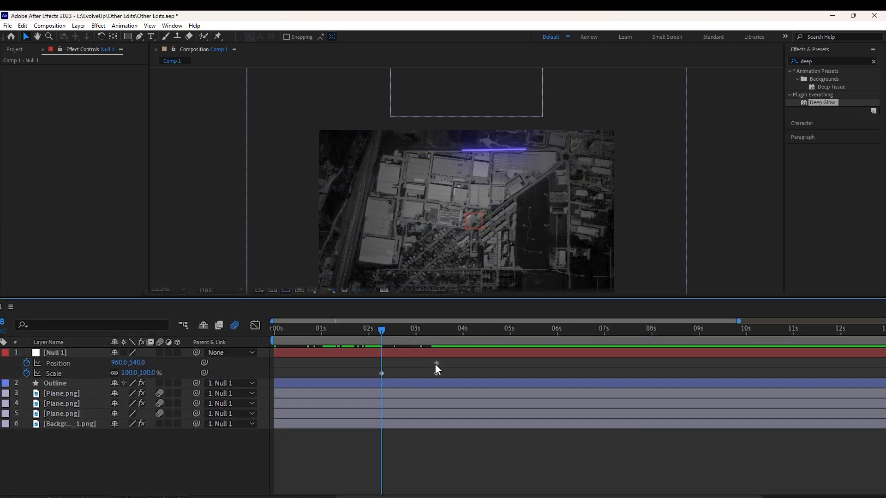
pyautogui.press('Delete')
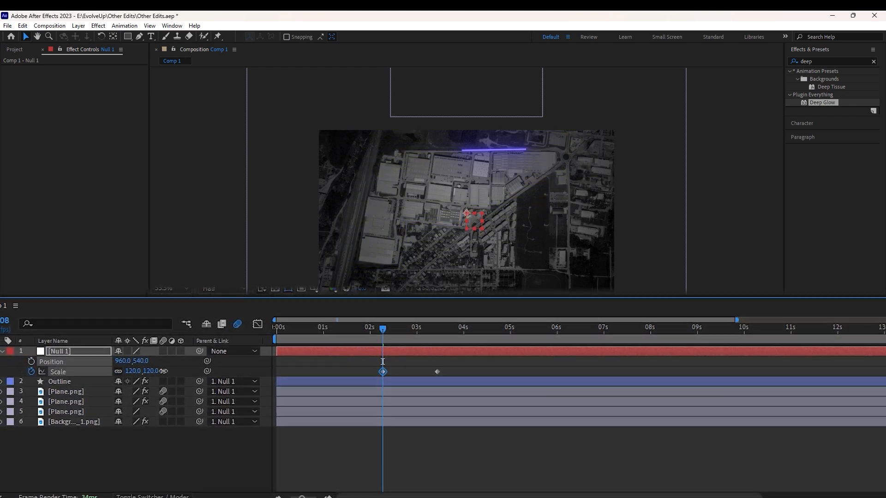
pyautogui.moveTo(148, 372); pyautogui.dragTo(137, 372)
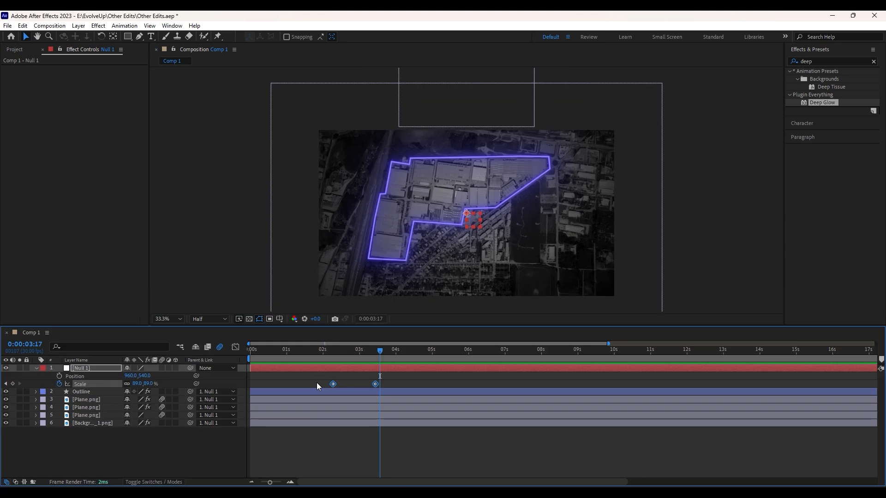
# - Reshape the null's Scale speed curve to peak early with 100% influence on the last keyframe, and preview the animation
pyautogui.click(258, 324)
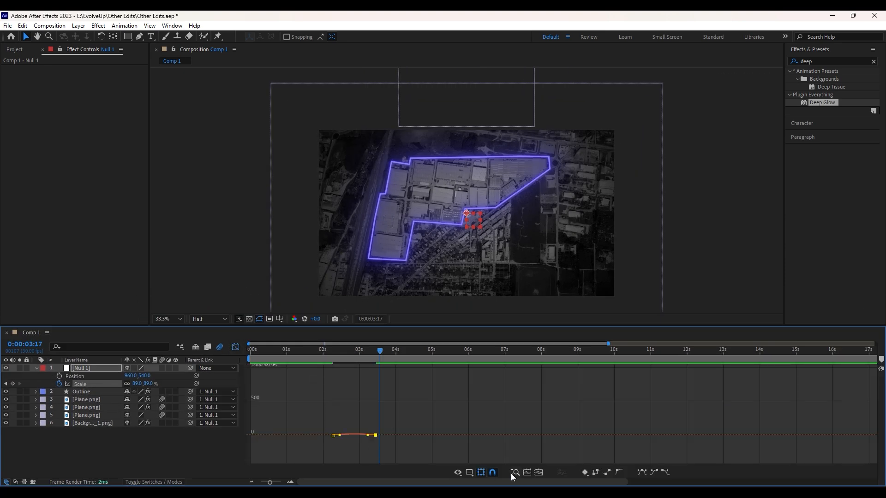
pyautogui.click(531, 471)
pyautogui.moveTo(280, 482); pyautogui.dragTo(278, 482)
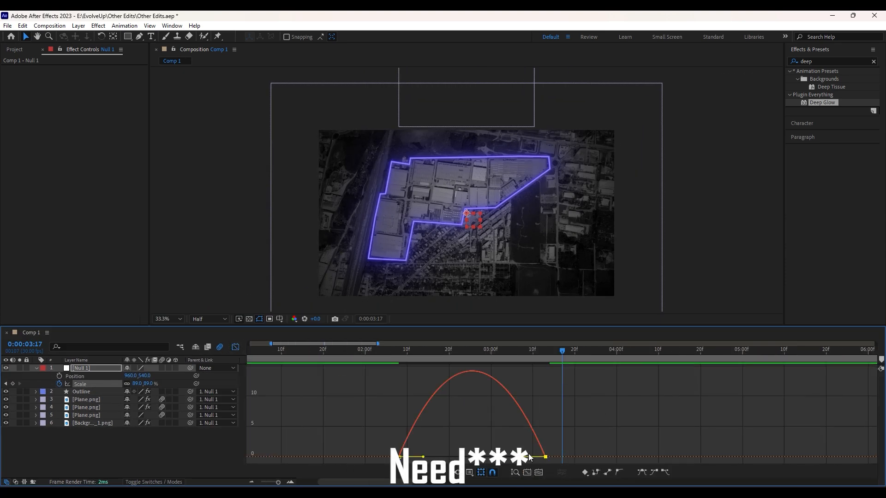
pyautogui.moveTo(521, 456); pyautogui.dragTo(464, 456)
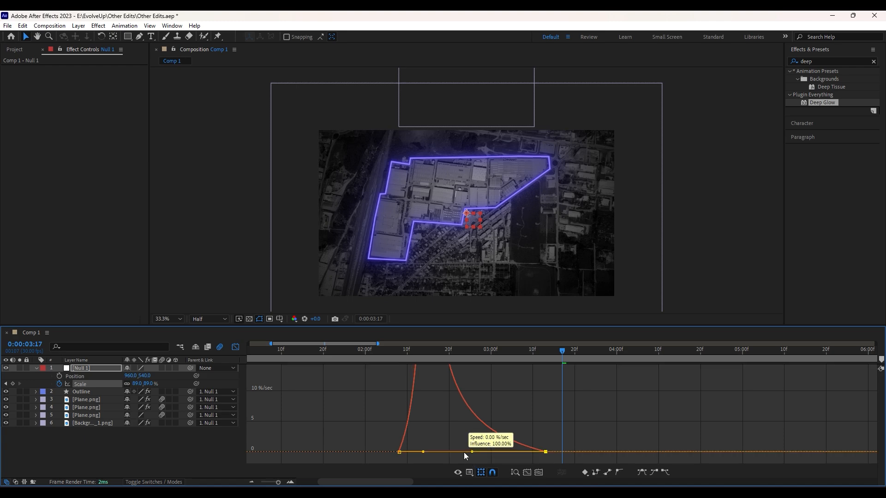
pyautogui.press('space')
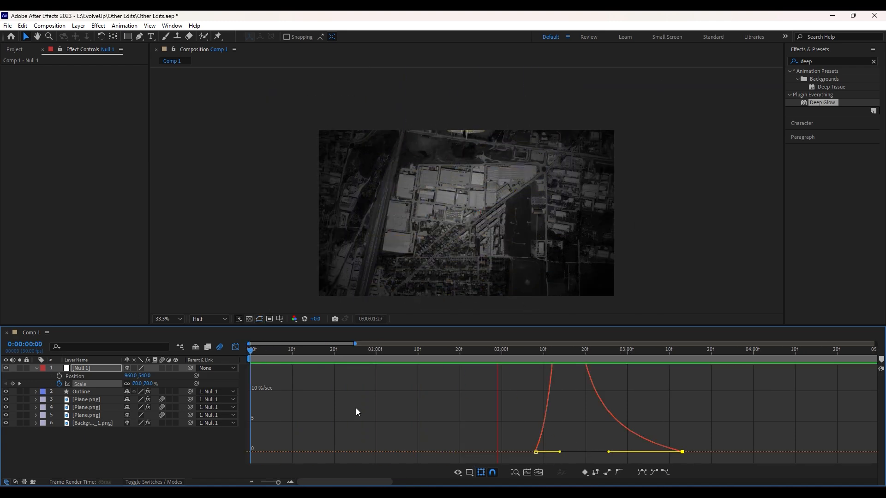
# - Add a text layer reading "Volswagen Factory" on the map below the outlined district
pyautogui.hotkey('ctrl', 't')
pyautogui.click(473, 220)
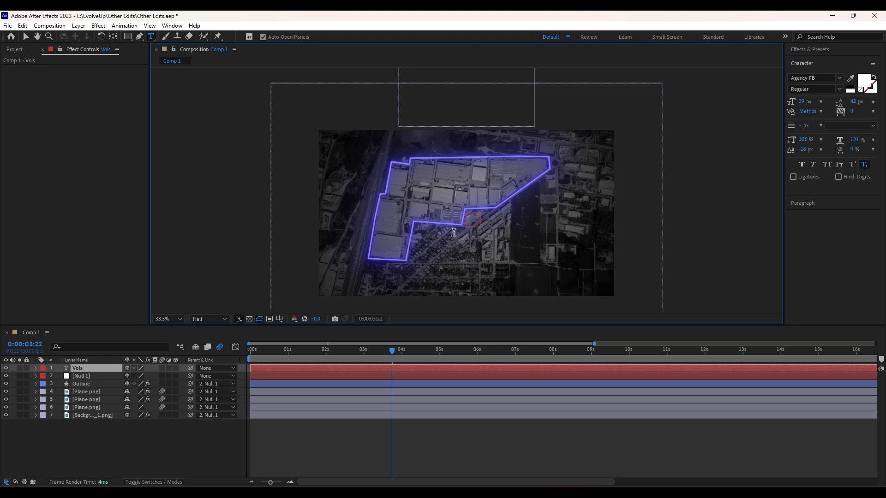
pyautogui.write('Volswagen Facto')
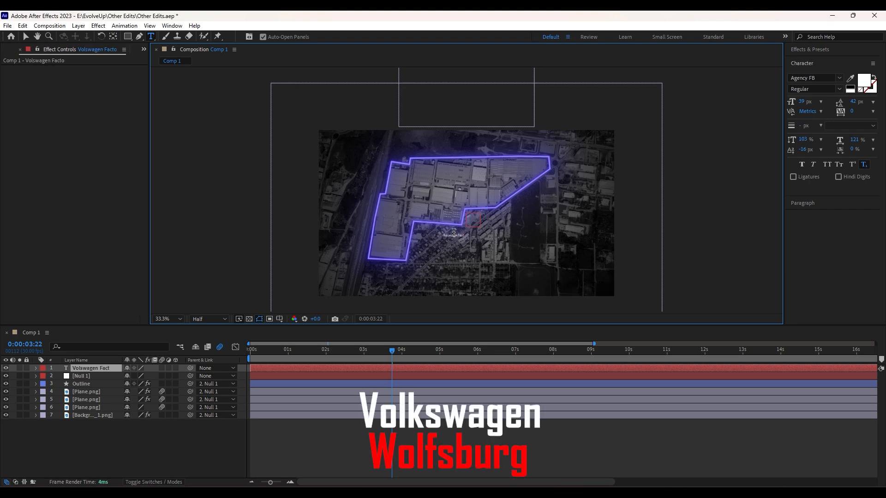
pyautogui.write('ry')
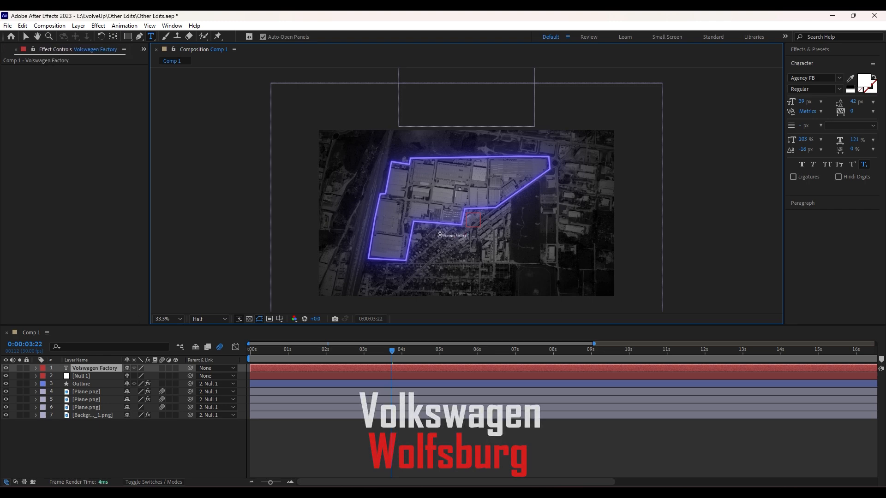
# - Scale the "Volswagen Factory" text to 311% and place it just below the outline's lower edge
pyautogui.doubleClick(187, 368)
pyautogui.write('s')
pyautogui.hotkey('ctrl', 'z')
pyautogui.press('Escape')
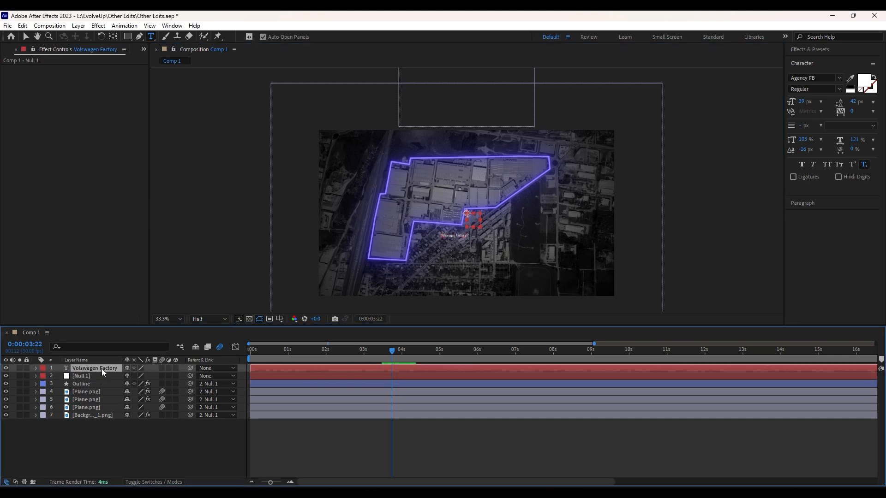
pyautogui.press('s')
pyautogui.press('v')
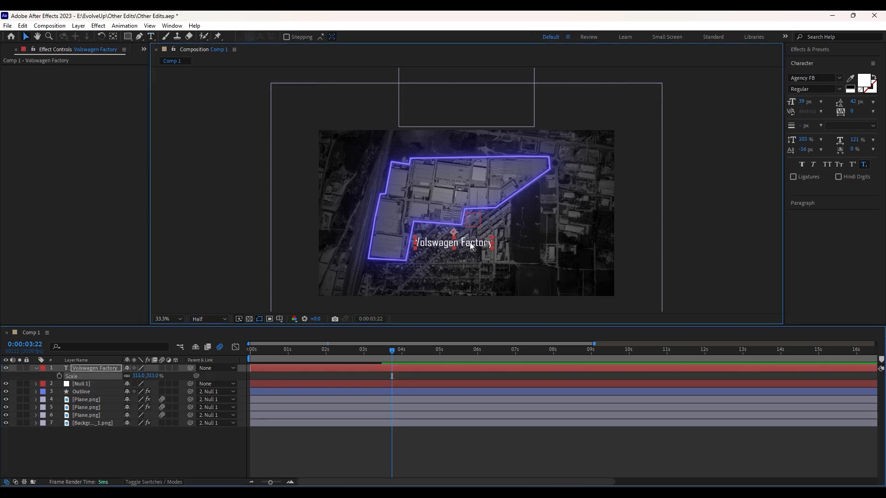
pyautogui.moveTo(471, 245); pyautogui.dragTo(491, 238)
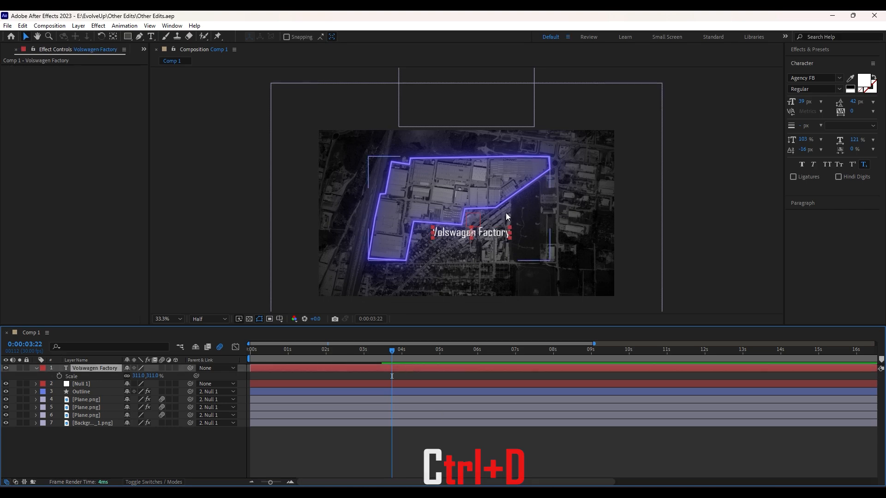
# - Duplicate the title, place the copy directly beneath it and change its text to "Wolfsburg"
pyautogui.hotkey('ctrl', 'd')
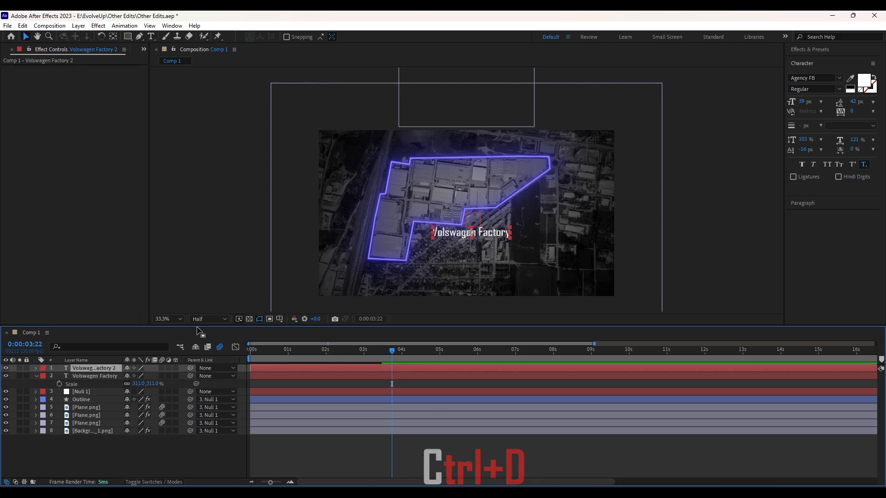
pyautogui.click(502, 233)
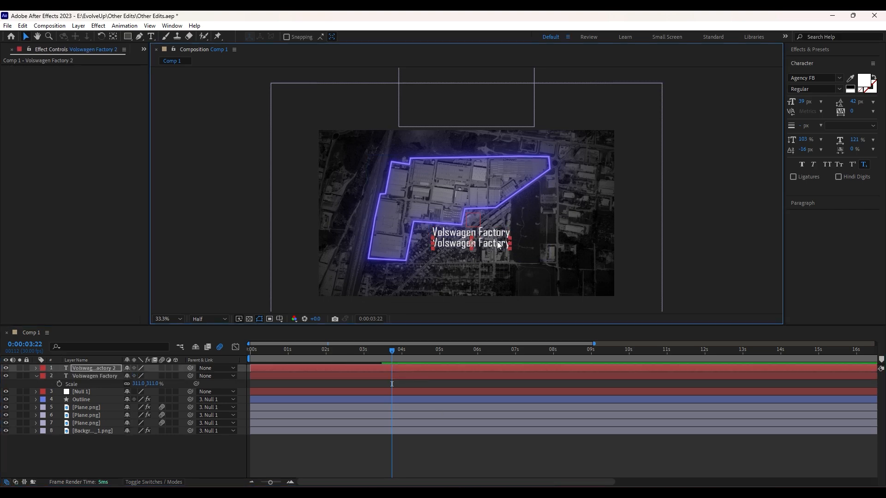
pyautogui.doubleClick(497, 242)
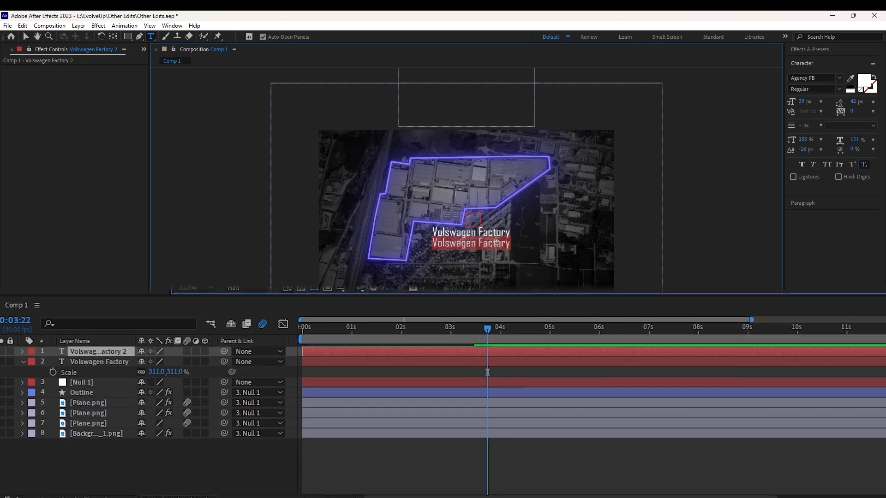
pyautogui.write('Wolfsbu')
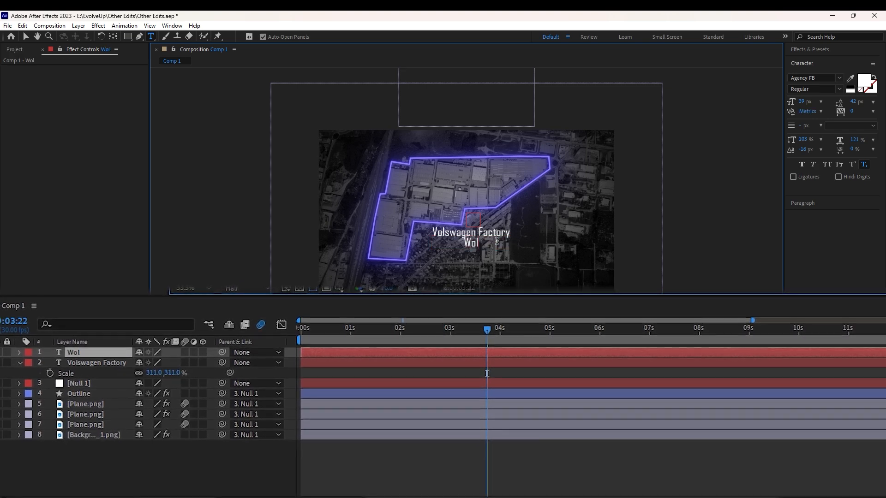
pyautogui.write('rg')
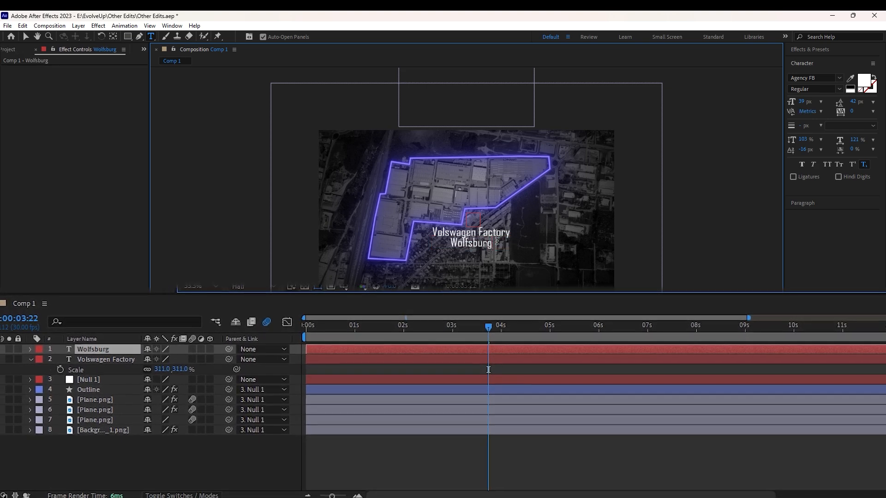
# - Set the "Volswagen Factory" text to the Bold font style and deselect the layers
pyautogui.moveTo(449, 241); pyautogui.dragTo(508, 242)
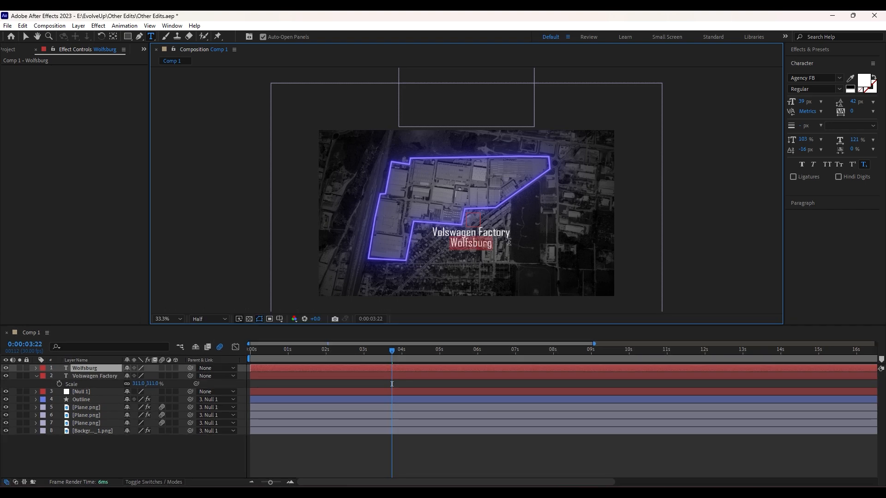
pyautogui.tripleClick(467, 231)
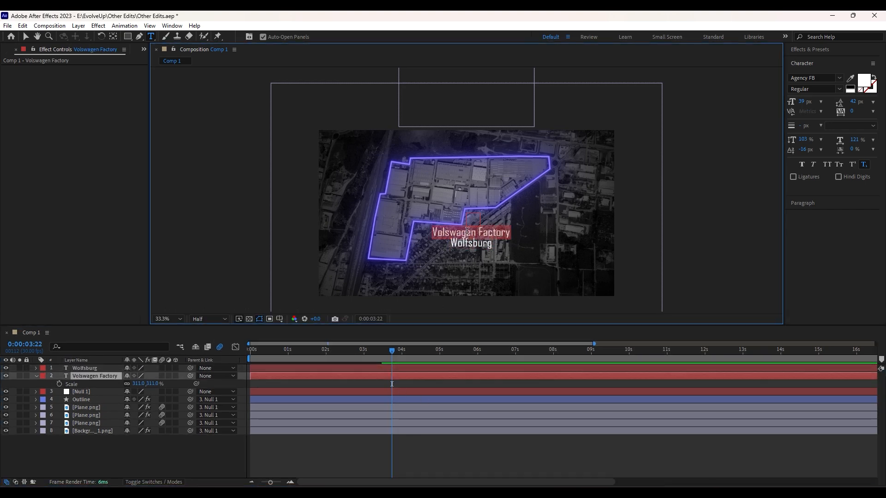
pyautogui.click(840, 89)
pyautogui.click(813, 109)
pyautogui.click(501, 433)
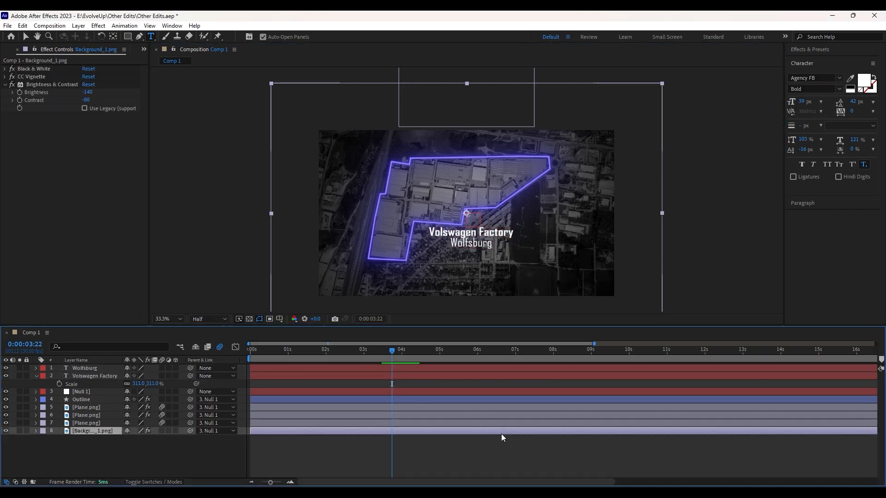
pyautogui.click(471, 438)
pyautogui.press('v')
# - Reduce the "Volswagen Factory" title's scale to about 284%
pyautogui.click(392, 377)
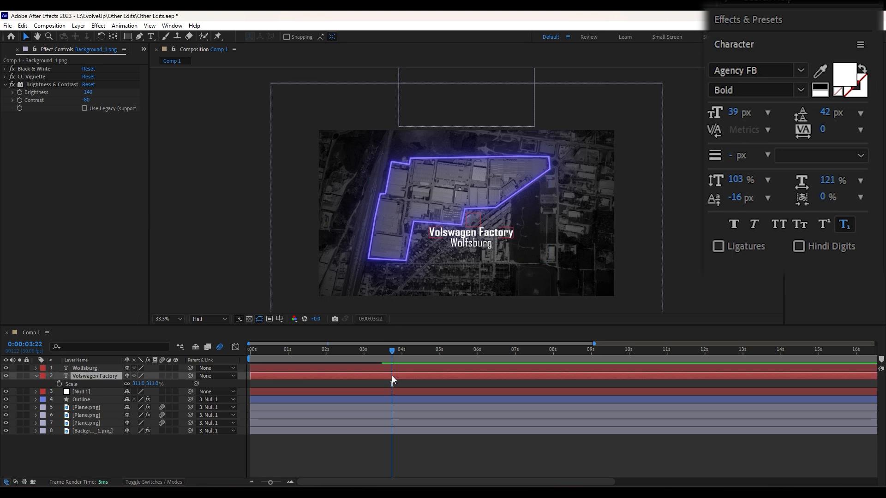
pyautogui.click(392, 368)
pyautogui.click(417, 374)
pyautogui.click(515, 231)
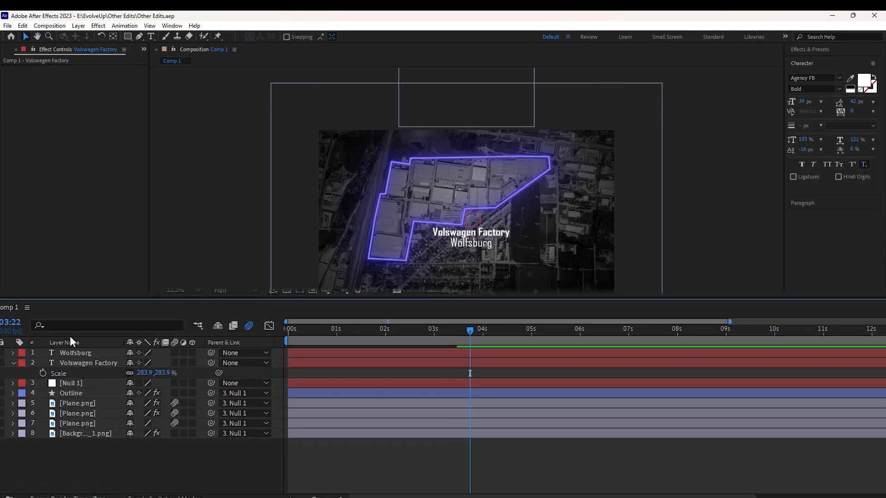
# - Parent the "Wolfsburg" and "Volswagen Factory" text layers to the null
pyautogui.click(83, 368)
pyautogui.keyDown('shift'); pyautogui.click(85, 361); pyautogui.keyUp('shift')
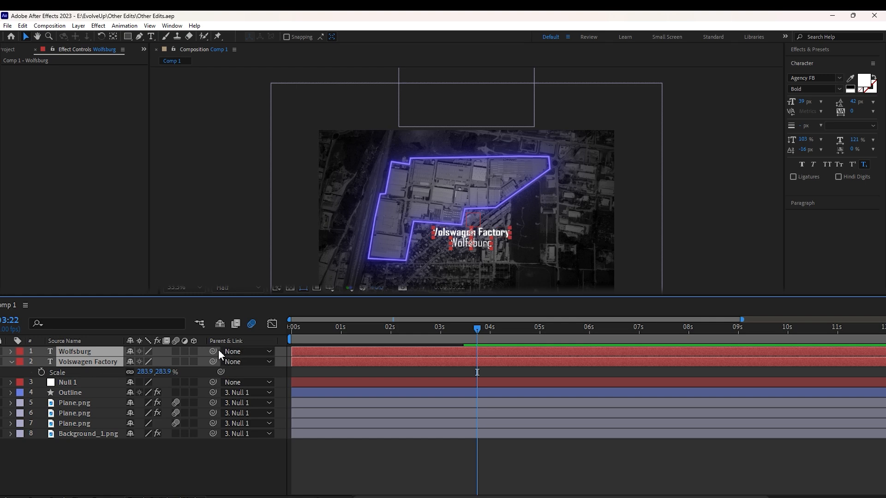
pyautogui.moveTo(213, 352); pyautogui.dragTo(79, 375)
# - Collapse the title layer, move both text layers beneath the null in the layer stack, and save the project
pyautogui.click(11, 361)
pyautogui.click(68, 446)
pyautogui.click(94, 360)
pyautogui.keyDown('shift'); pyautogui.click(77, 353); pyautogui.keyUp('shift')
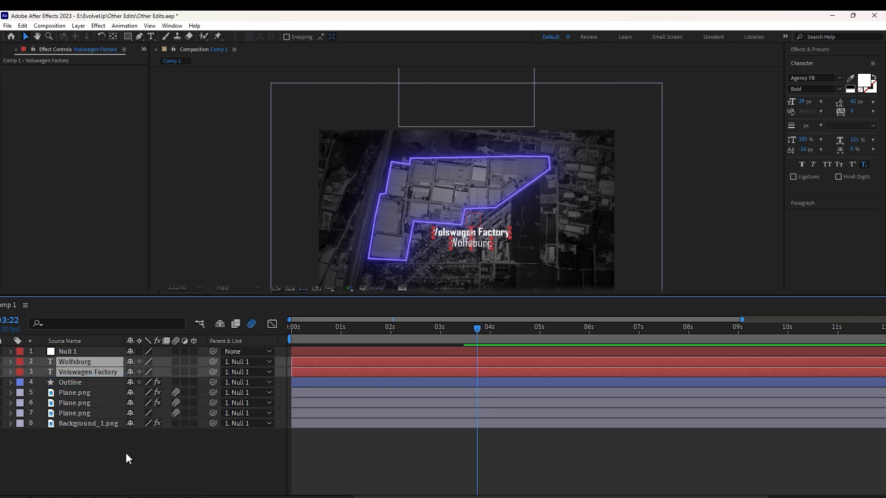
pyautogui.click(125, 452)
pyautogui.hotkey('ctrl', 's')
# - Duplicate the Outline layer, move the copy directly beneath the null, and set its stroke to None
pyautogui.click(87, 391)
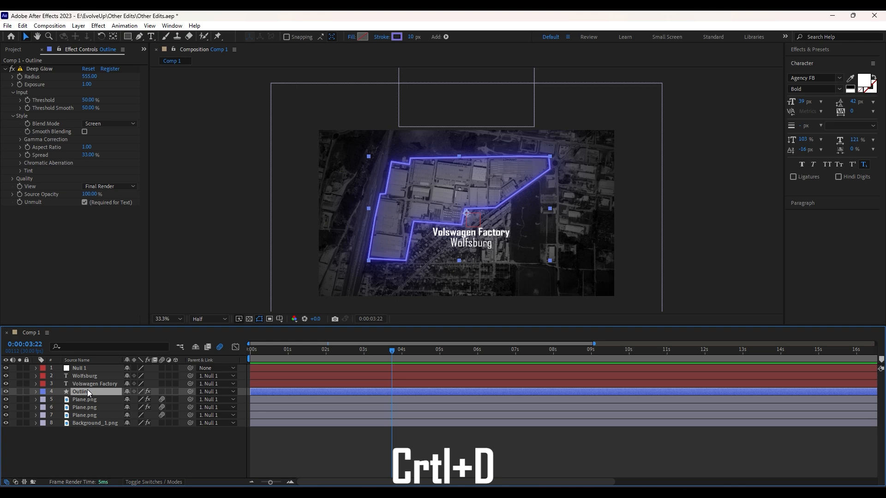
pyautogui.hotkey('ctrl', 'd')
pyautogui.moveTo(88, 391); pyautogui.dragTo(90, 374)
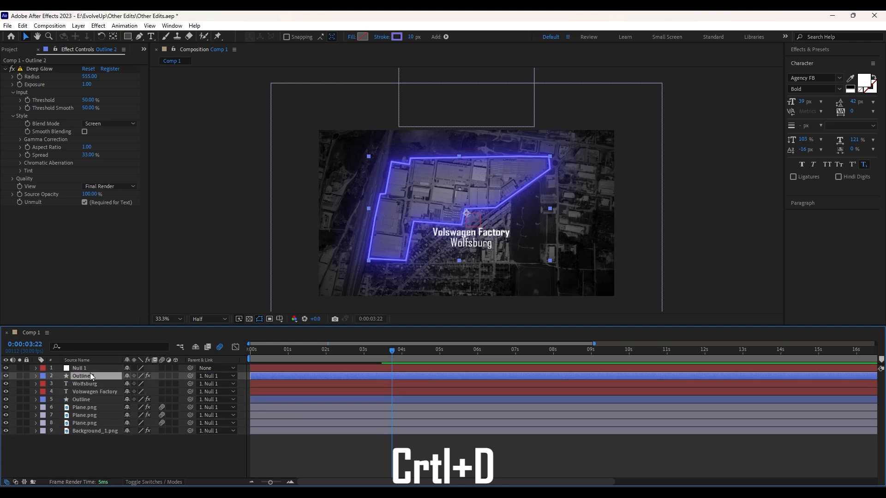
pyautogui.click(382, 37)
pyautogui.click(395, 228)
pyautogui.click(419, 282)
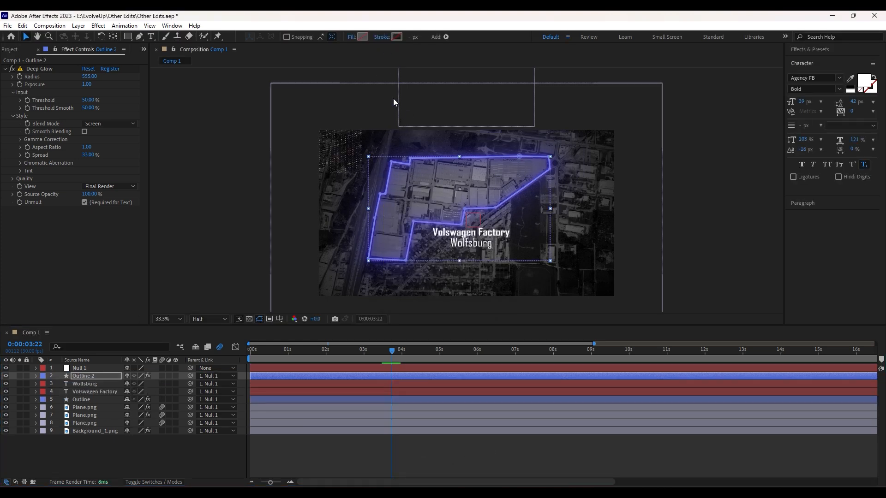
# - Fill the duplicated outline shape with dark red (about 550000) and delete its Deep Glow effect
pyautogui.click(360, 38)
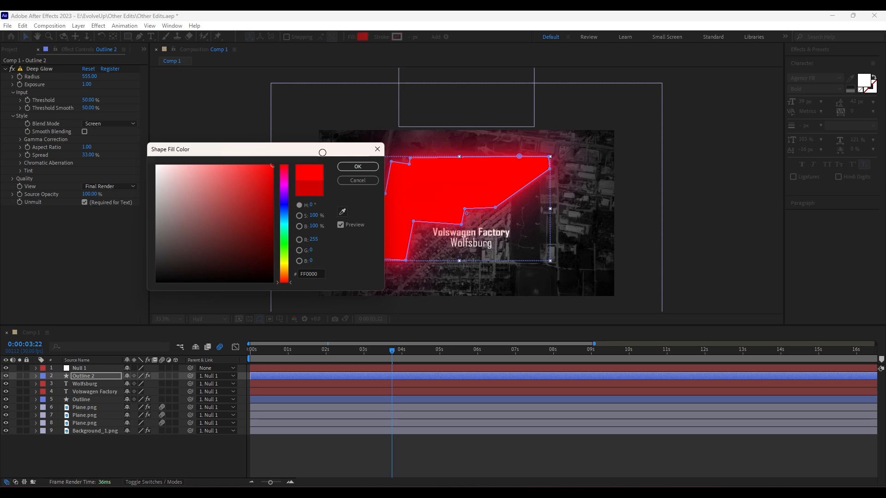
pyautogui.moveTo(273, 231); pyautogui.dragTo(356, 240)
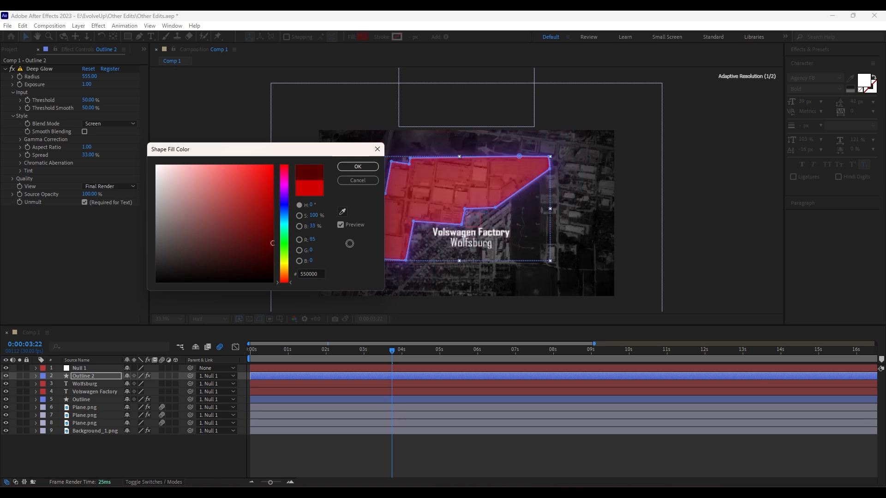
pyautogui.press('Return')
pyautogui.click(41, 69)
pyautogui.press('Delete')
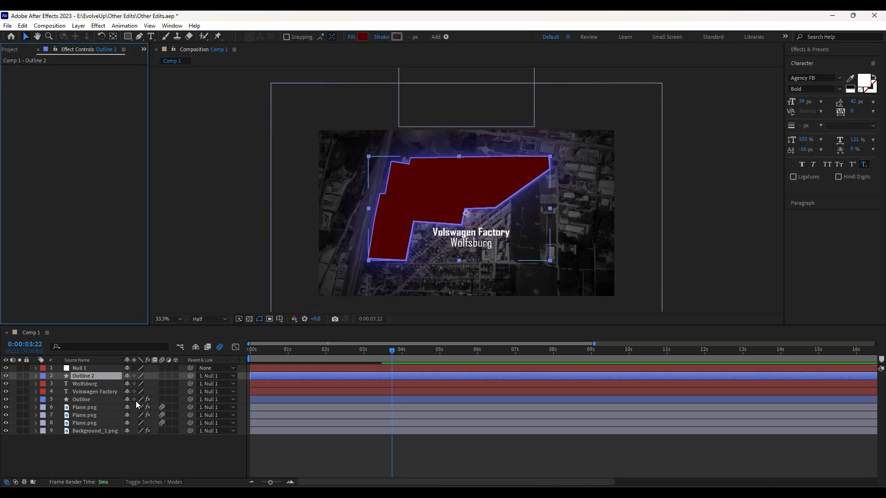
# - Set the opacity of the filled outline copy to 60%
pyautogui.press('t')
pyautogui.click(129, 383)
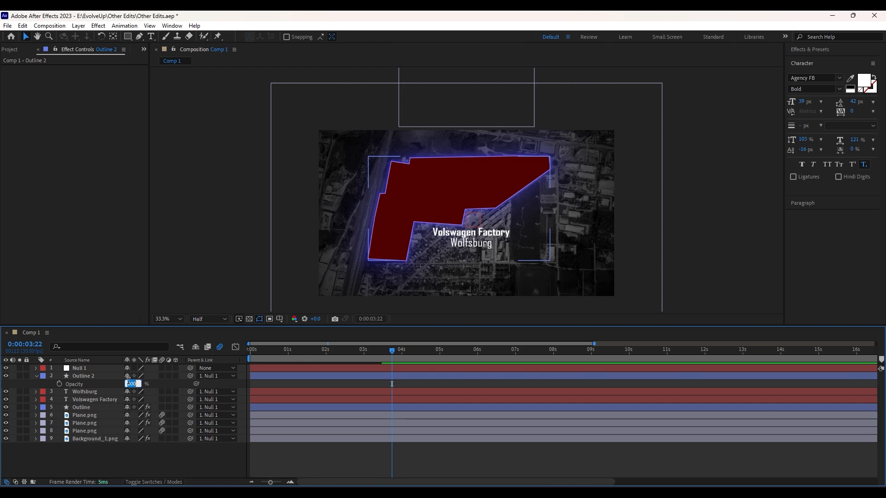
pyautogui.write('60')
pyautogui.press('Return')
# - Rename the Outline 2 layer as Fill
pyautogui.click(320, 438)
pyautogui.click(87, 375)
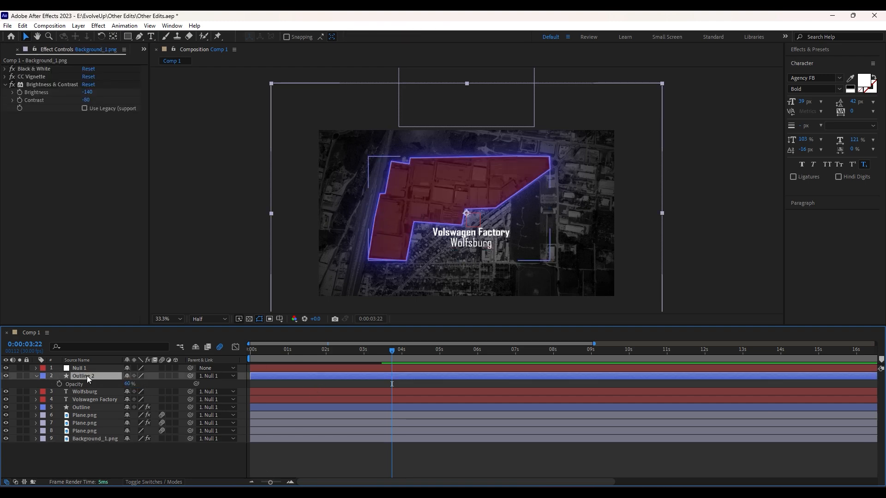
pyautogui.press('Return')
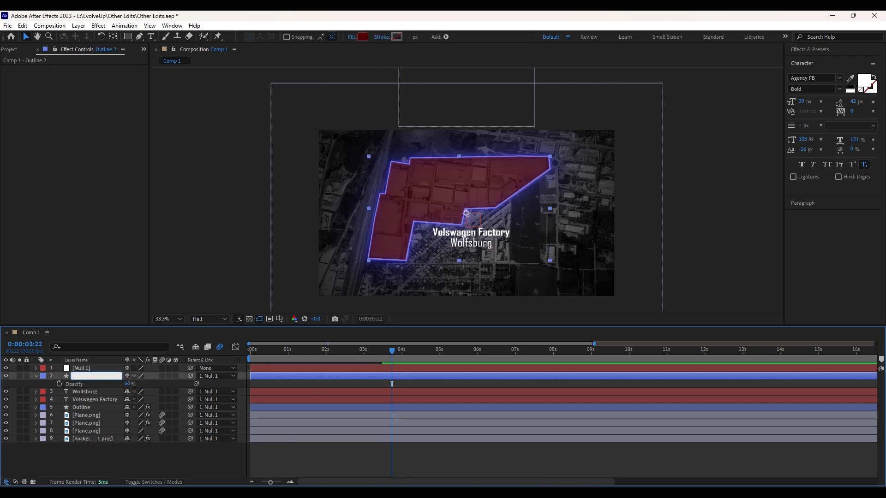
pyautogui.click(323, 451)
# - Add Logo.png to the composition, shrink it over the red factory area, and place its layer directly beneath the null
pyautogui.click(14, 49)
pyautogui.moveTo(36, 221); pyautogui.dragTo(466, 206)
pyautogui.moveTo(577, 201); pyautogui.dragTo(451, 197)
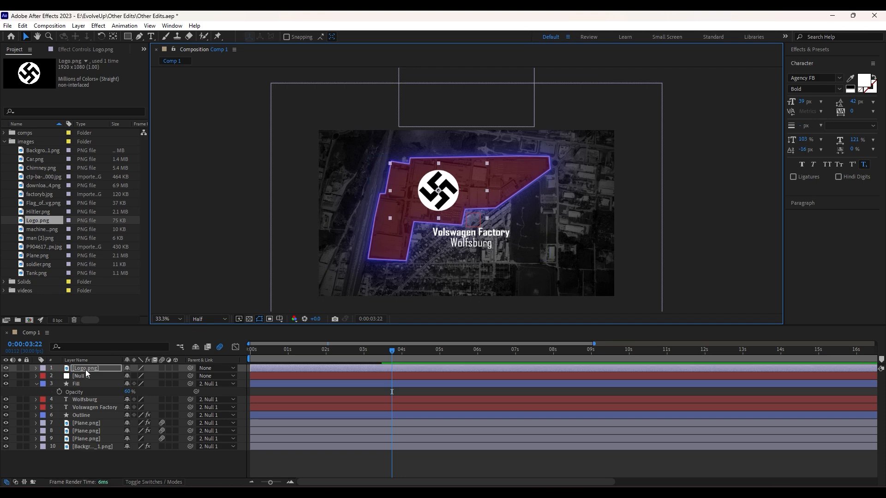
pyautogui.moveTo(85, 369); pyautogui.dragTo(88, 380)
# - Set the Logo.png layer's opacity to 80% and save the project
pyautogui.press('t')
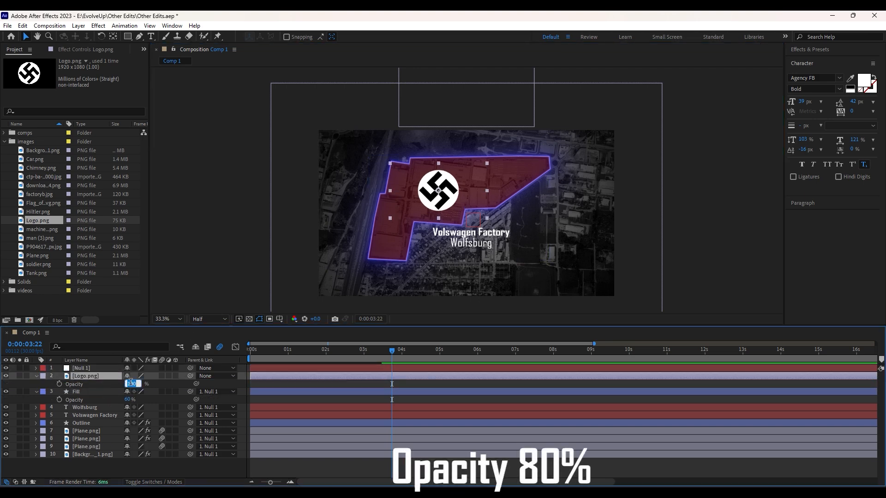
pyautogui.click(106, 385)
pyautogui.hotkey('ctrl', 's')
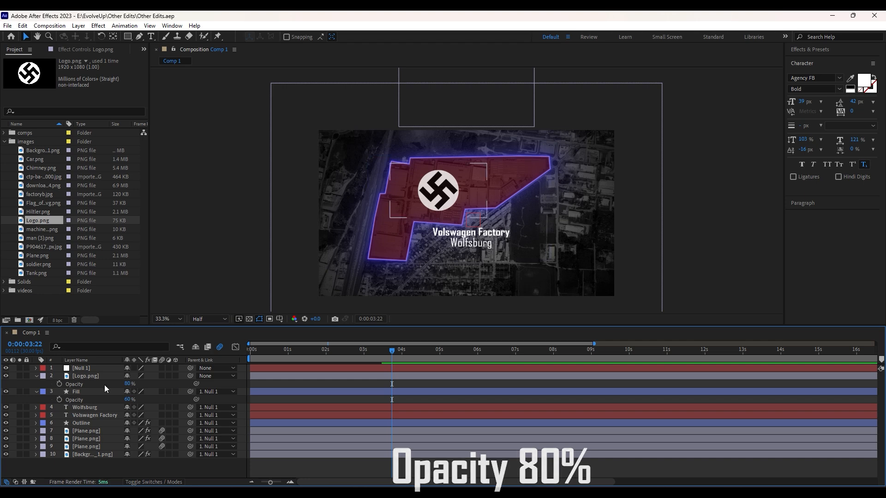
# - Parent the Logo.png layer to the null
pyautogui.moveTo(190, 376); pyautogui.dragTo(81, 368)
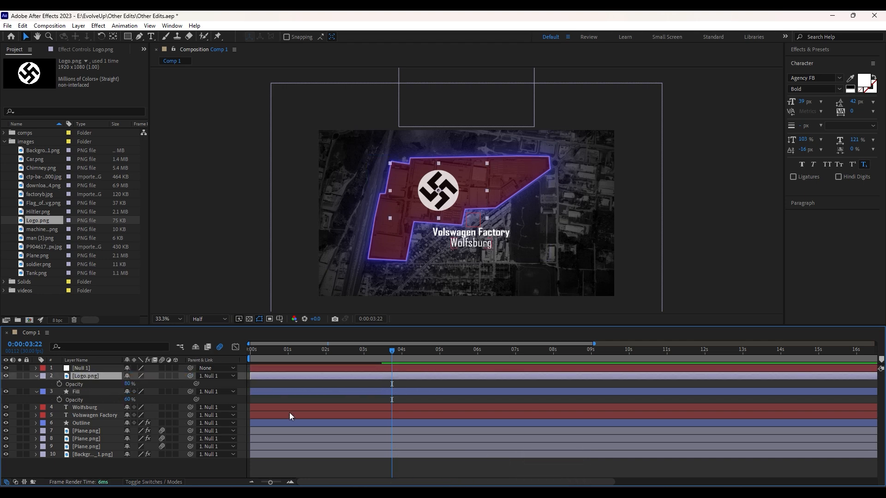
pyautogui.click(358, 465)
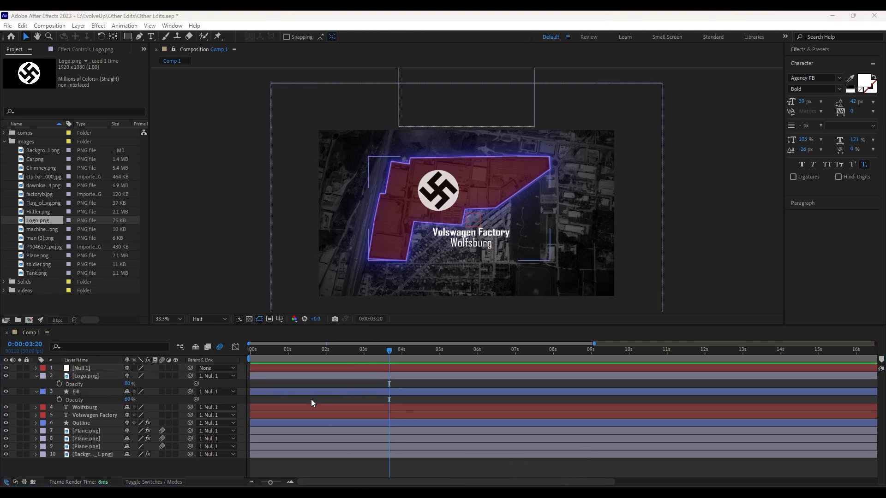
# - Add opacity keyframes to the Logo.png and Fill layers at 0:00:03:20 and again ten frames further on
pyautogui.click(86, 377)
pyautogui.keyDown('shift'); pyautogui.click(87, 394); pyautogui.keyUp('shift')
pyautogui.press('t')
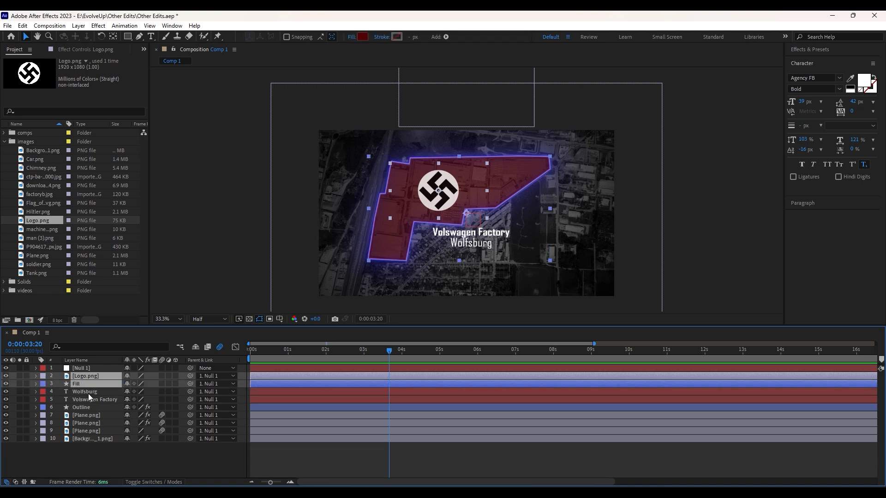
pyautogui.press('t')
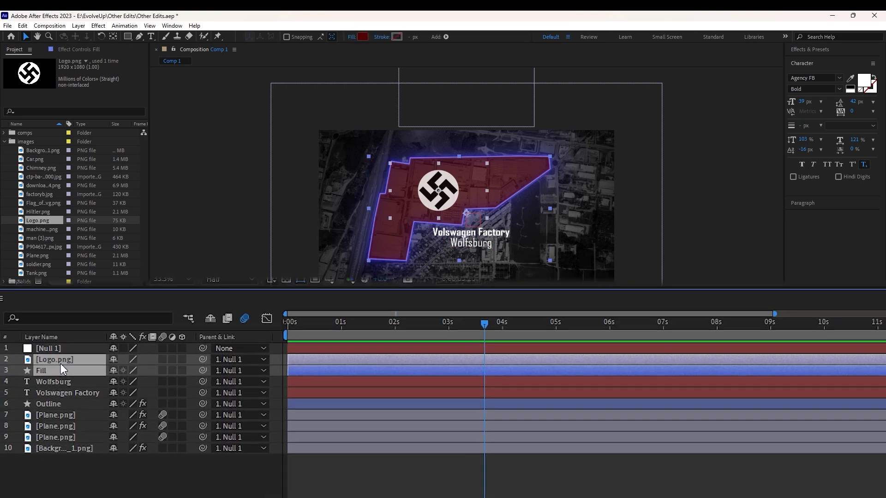
pyautogui.click(11, 373)
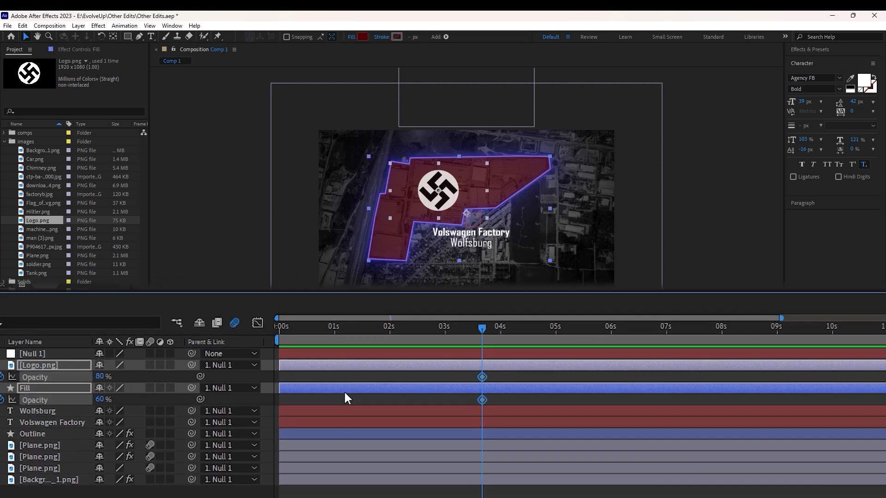
pyautogui.hotkey('shift', 'pagedown')
pyautogui.click(1, 378)
# - Set both layers' opacity to 0% at the first keyframes and apply Easy Ease to all four opacity keyframes
pyautogui.moveTo(500, 328); pyautogui.dragTo(483, 327)
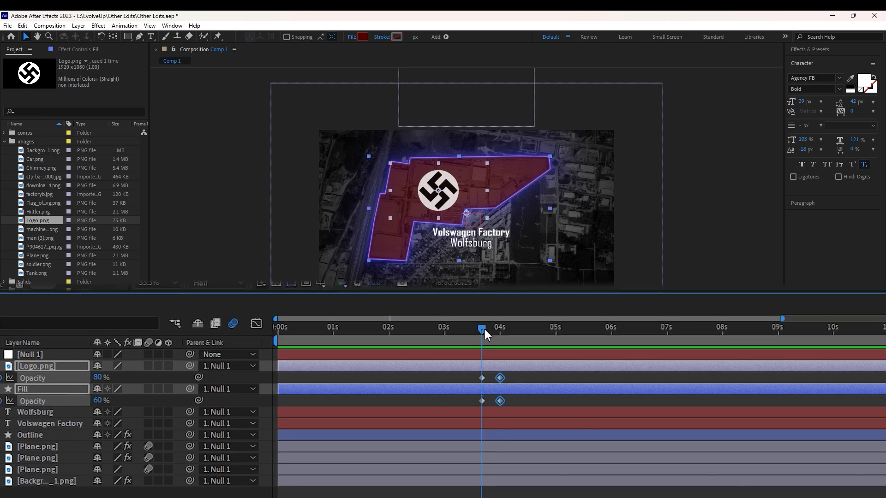
pyautogui.moveTo(98, 377); pyautogui.dragTo(32, 377)
pyautogui.moveTo(519, 370); pyautogui.dragTo(458, 402)
pyautogui.press('F9')
# - Preview the logo and fill fade-in, returning to the first opacity keyframes at 0:00:03:20
pyautogui.click(529, 375)
pyautogui.press('space')
pyautogui.press('space')
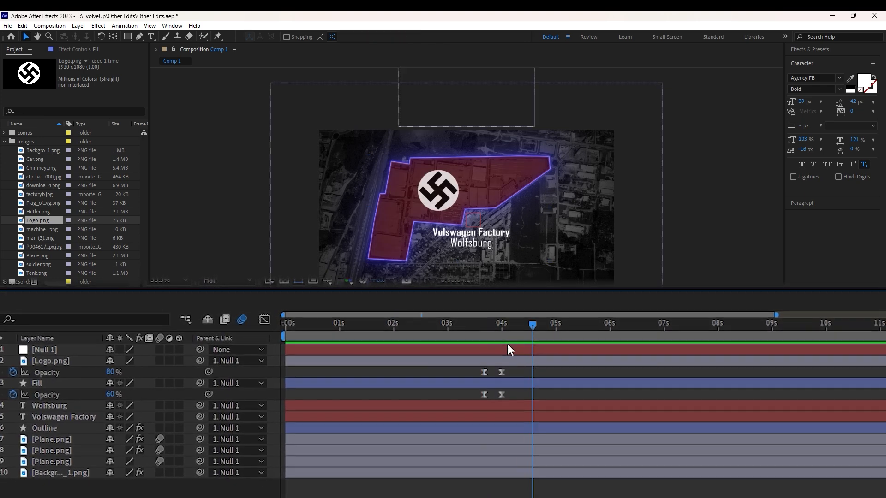
pyautogui.click(465, 328)
pyautogui.press('space')
pyautogui.press('space')
pyautogui.click(485, 326)
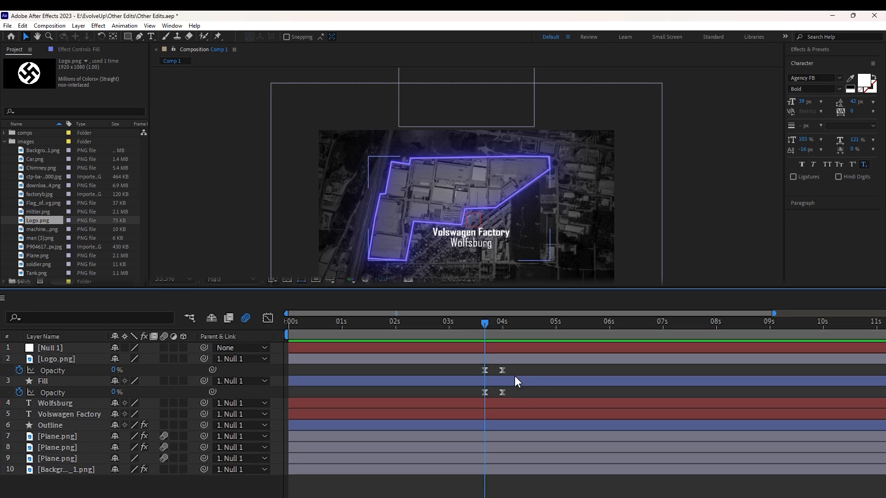
# - Lengthen the fade-in by moving the second opacity keyframes of Logo.png and Fill to 0:00:04:05, and preview it
pyautogui.moveTo(514, 374); pyautogui.dragTo(509, 392)
pyautogui.press('space')
pyautogui.press('space')
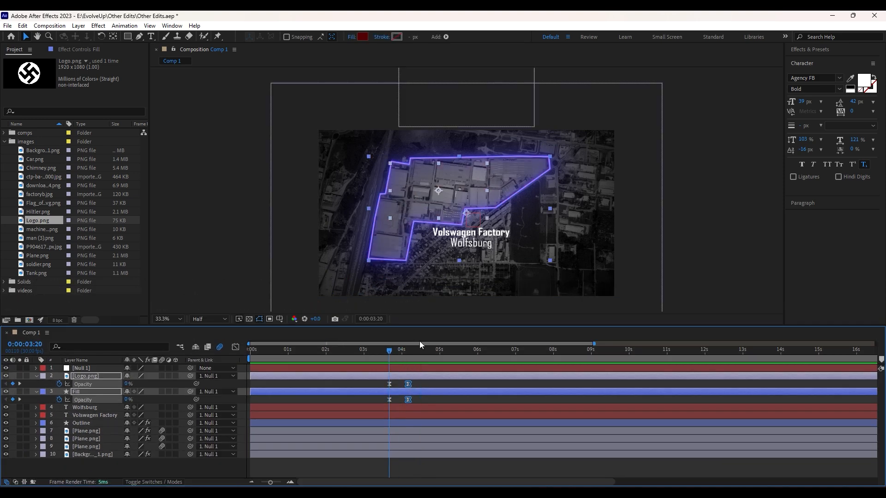
# - Apply Deep Glow to the Fill layer and enable Unmult for it
pyautogui.click(513, 323)
pyautogui.click(809, 49)
pyautogui.click(814, 60)
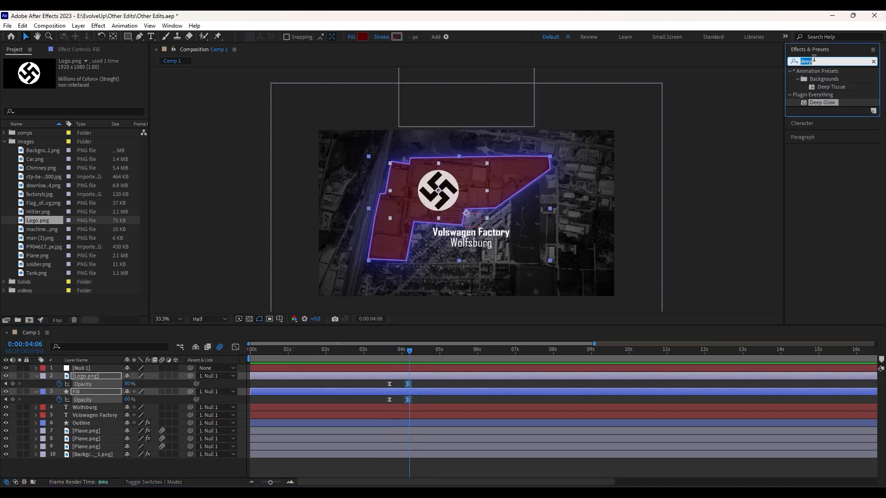
pyautogui.write('glow')
pyautogui.doubleClick(824, 117)
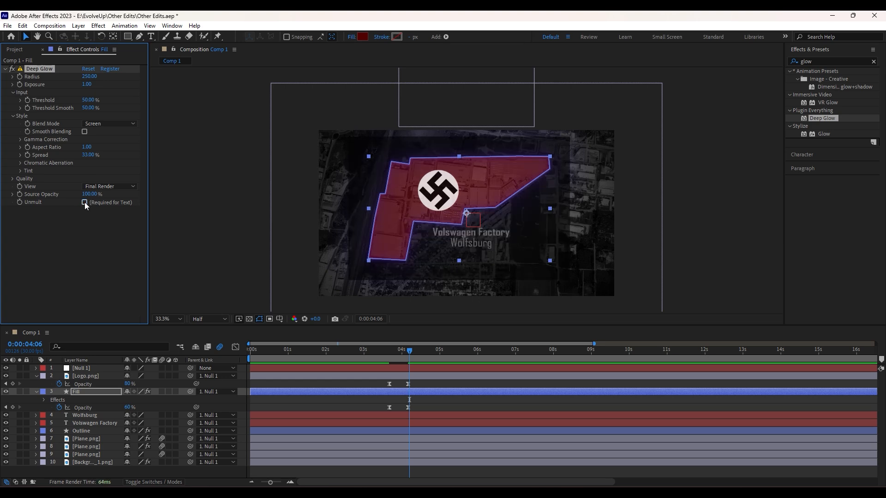
pyautogui.click(85, 202)
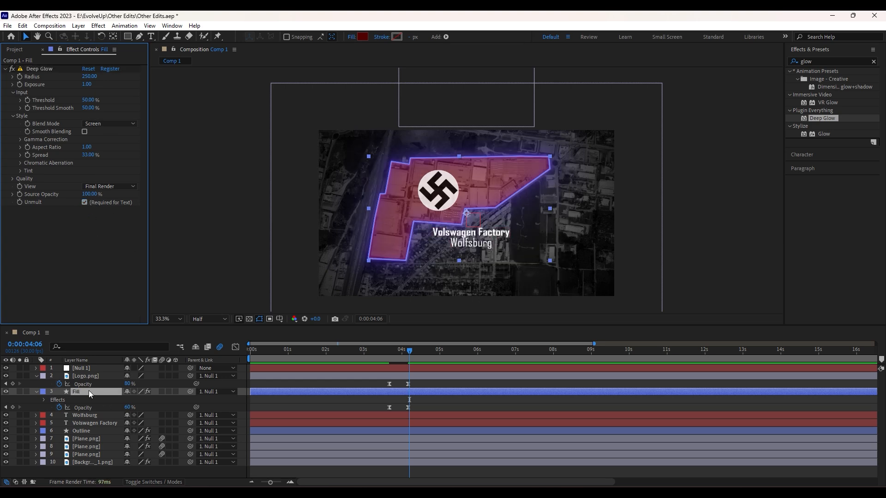
# - Brighten the Fill layer's color to about B30000 and set its opacity to 50% at the 0:00:04:05 keyframe
pyautogui.click(362, 36)
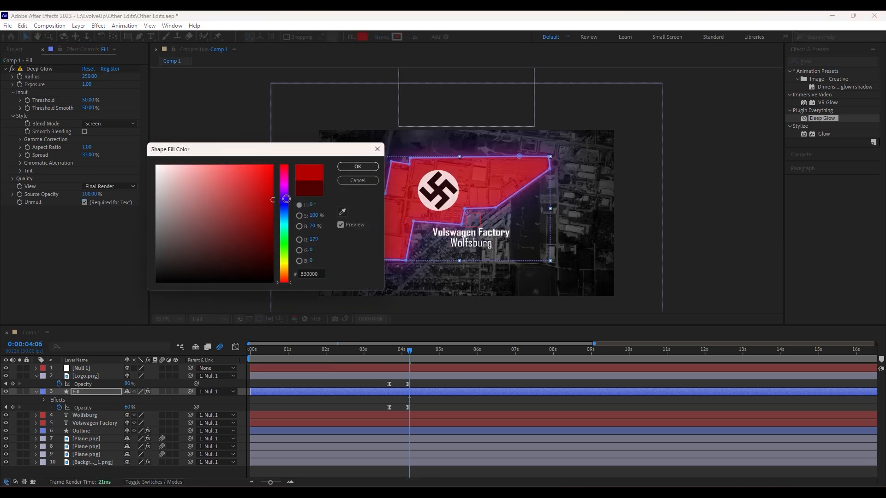
pyautogui.click(358, 166)
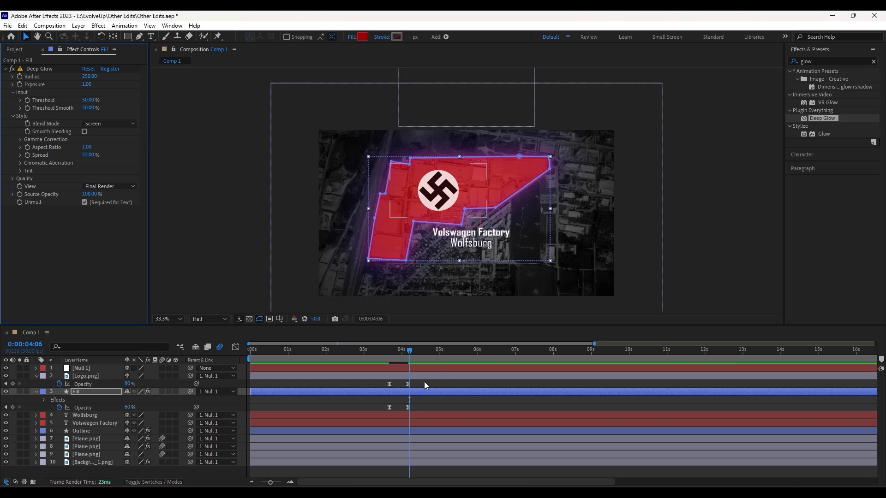
pyautogui.click(408, 352)
pyautogui.click(420, 409)
pyautogui.click(128, 407)
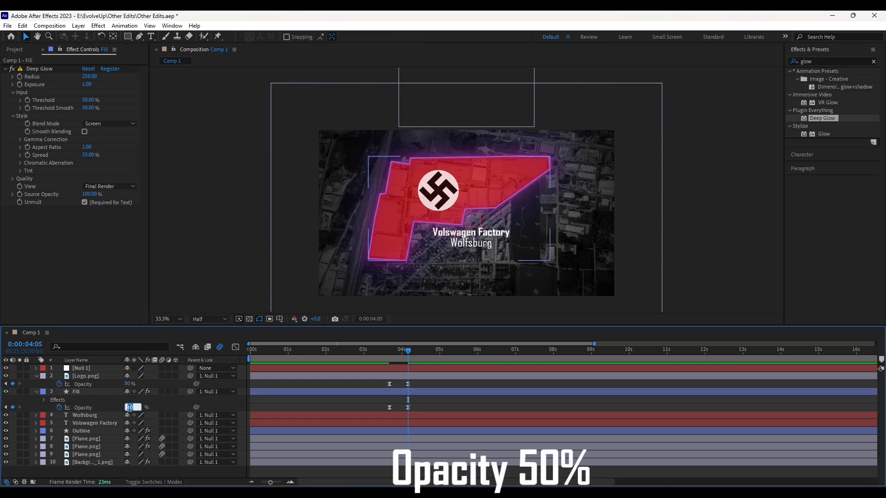
pyautogui.write('50')
pyautogui.press('Return')
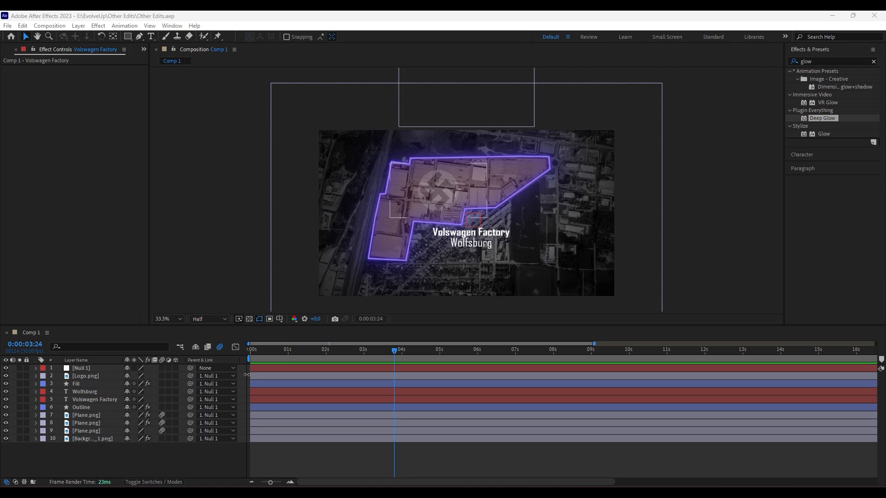
# - At 0:00:02:15, add an Opacity text animator to the "Volswagen Factory" title and lower the animator's opacity to near zero
pyautogui.moveTo(375, 350)
pyautogui.mouseDown()
pyautogui.moveTo(337, 350)
pyautogui.moveTo(345, 348)
pyautogui.mouseUp()
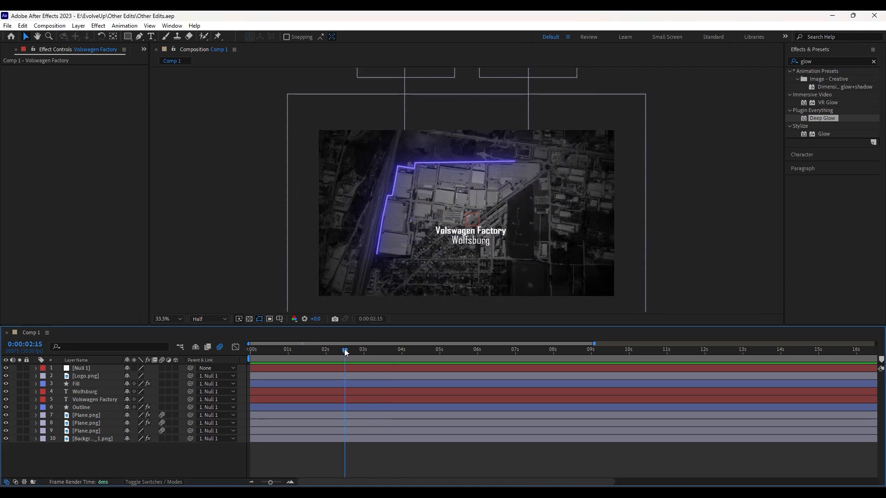
pyautogui.click(87, 397)
pyautogui.click(35, 399)
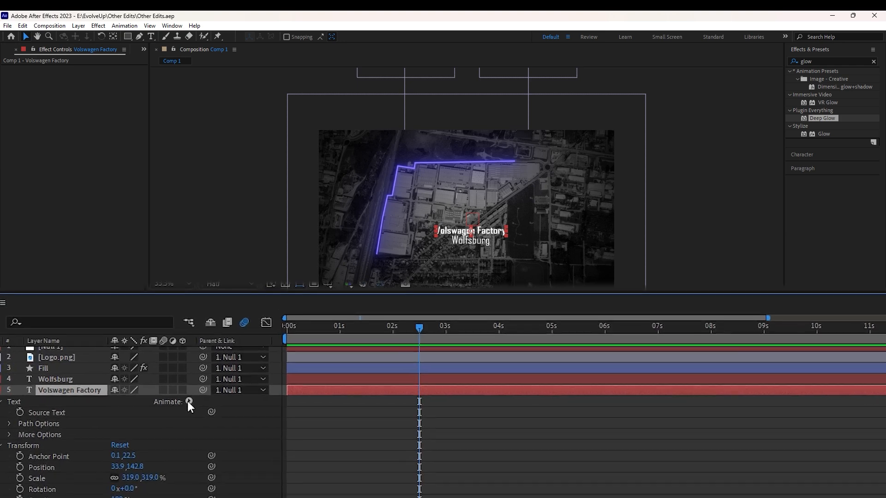
pyautogui.click(180, 408)
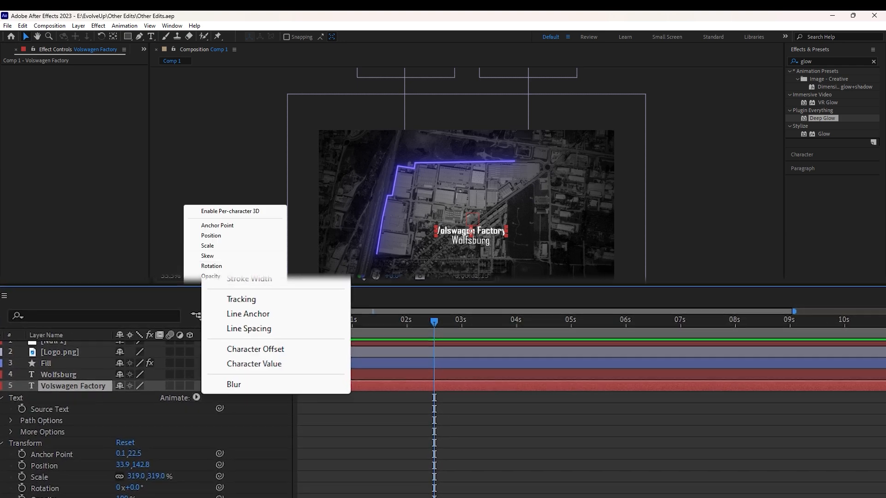
pyautogui.click(212, 276)
pyautogui.scroll(-5, 7, 471)
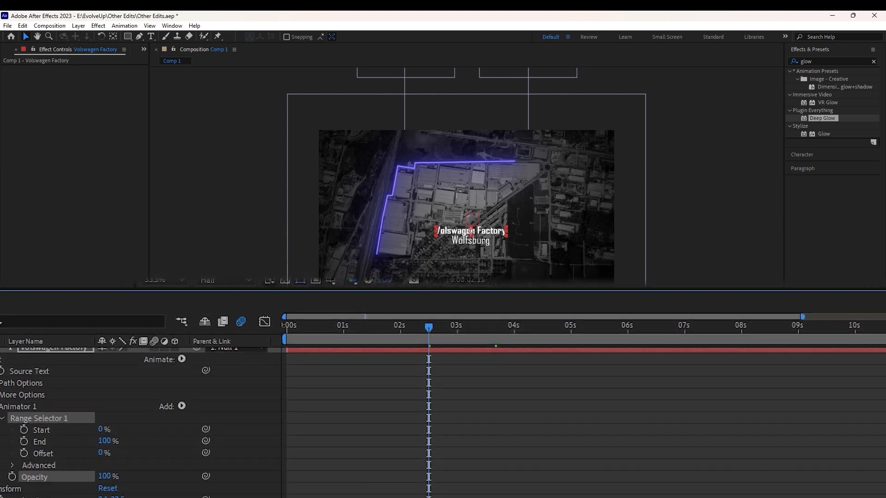
pyautogui.moveTo(99, 460); pyautogui.dragTo(37, 458)
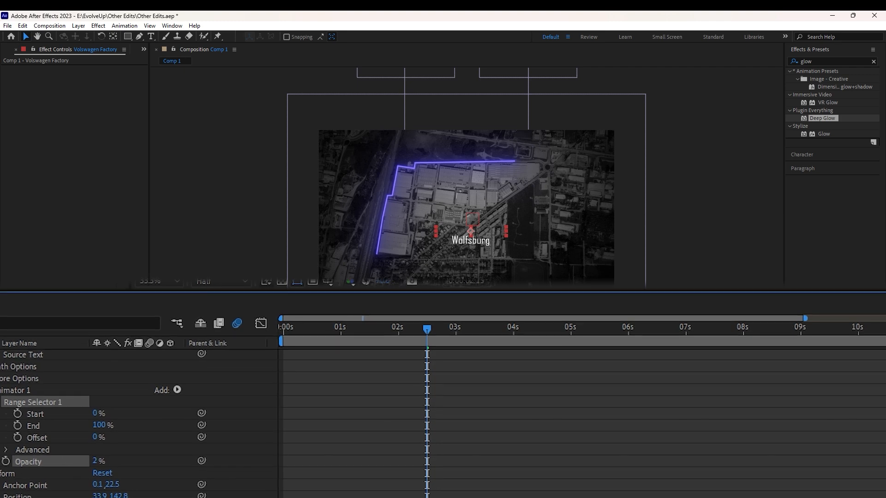
# - Set the Smoothness of the title animator's range selector to 0%
pyautogui.click(5, 450)
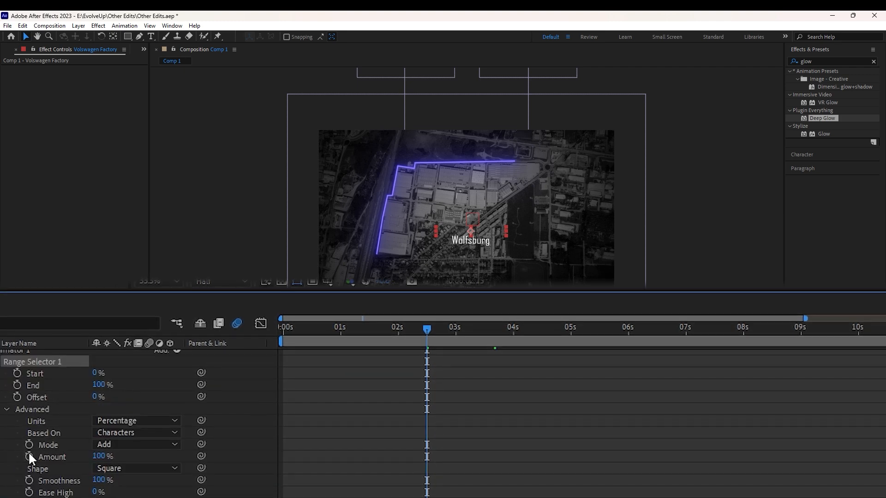
pyautogui.click(102, 478)
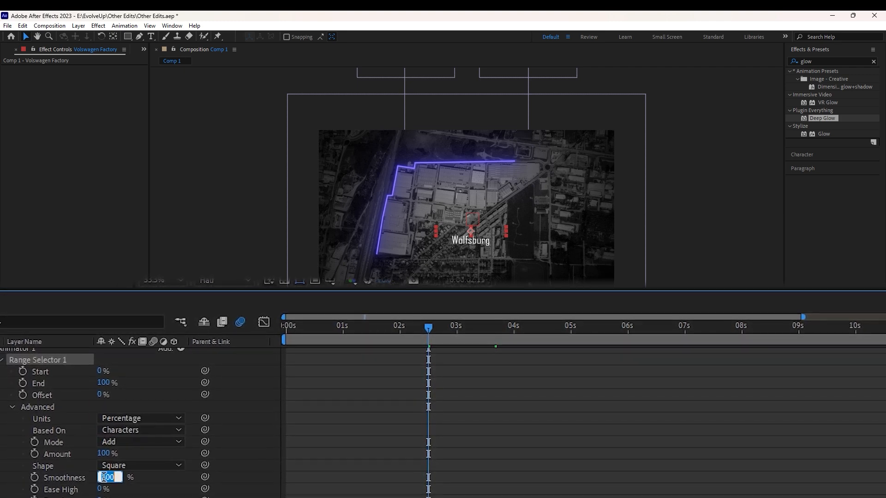
pyautogui.write('0')
pyautogui.press('Return')
# - Keyframe the range selector's Start at 0% at 0:00:02:15 and add a second Start keyframe at 0:00:03:00
pyautogui.click(30, 368)
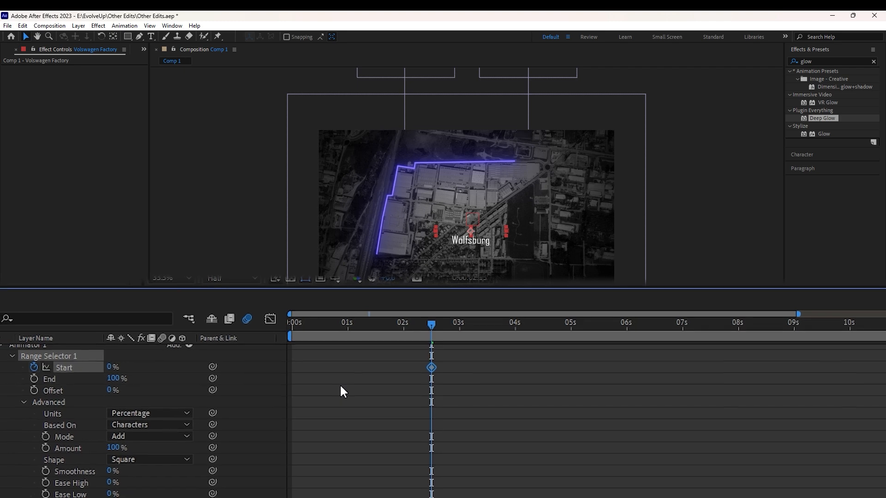
pyautogui.press('space')
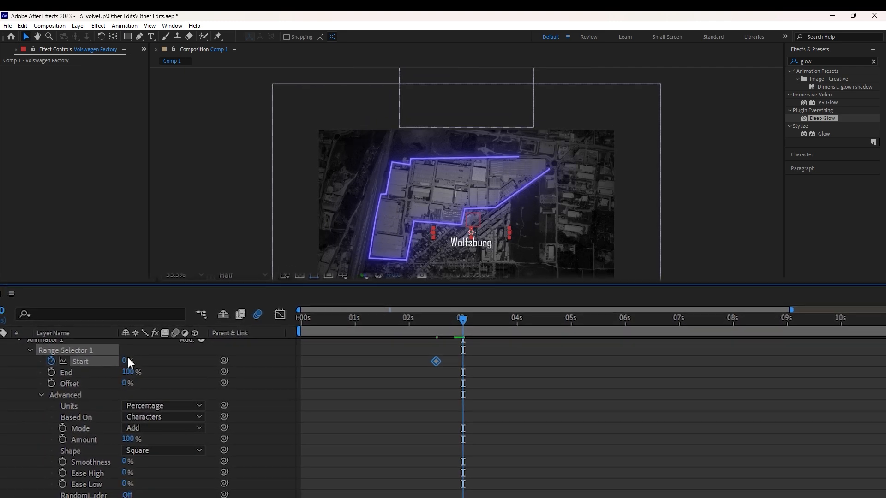
pyautogui.press('space')
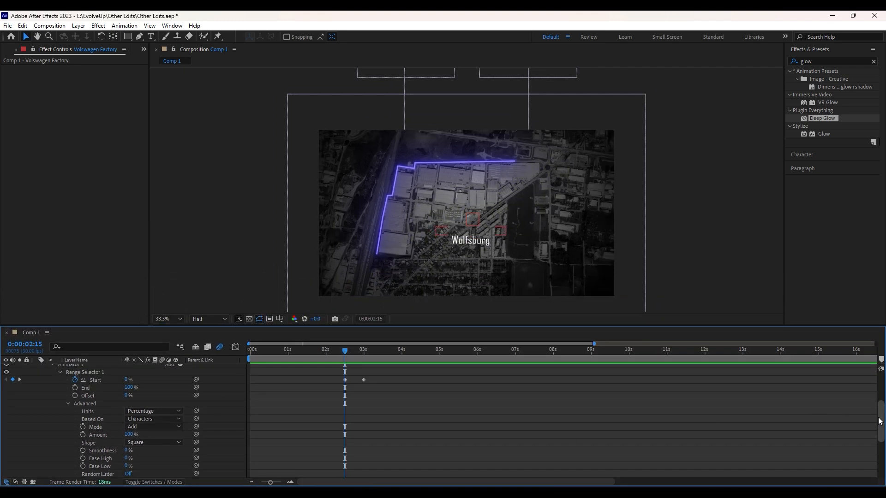
# - Copy the opacity text animator from the "Volswagen Factory" title to the "Wolfsburg" title and play back the result
pyautogui.moveTo(878, 421); pyautogui.dragTo(878, 401)
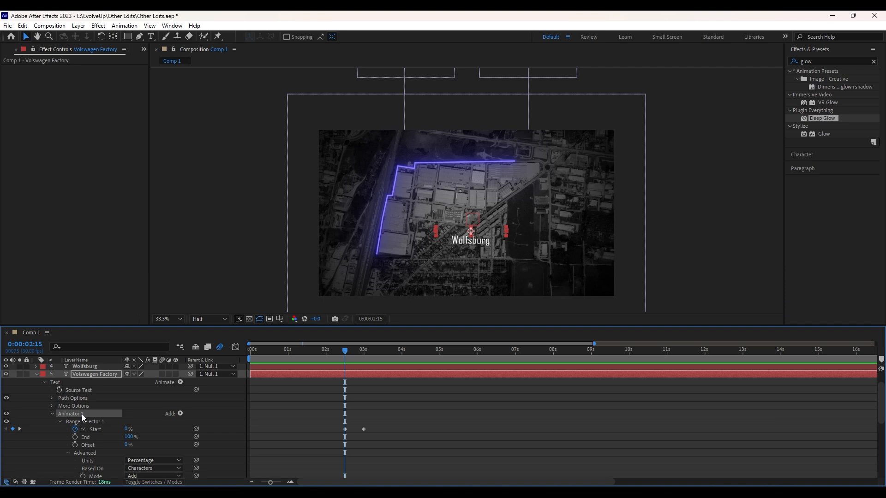
pyautogui.click(36, 374)
pyautogui.click(83, 392)
pyautogui.hotkey('ctrl', 'v')
pyautogui.moveTo(345, 354); pyautogui.dragTo(327, 353)
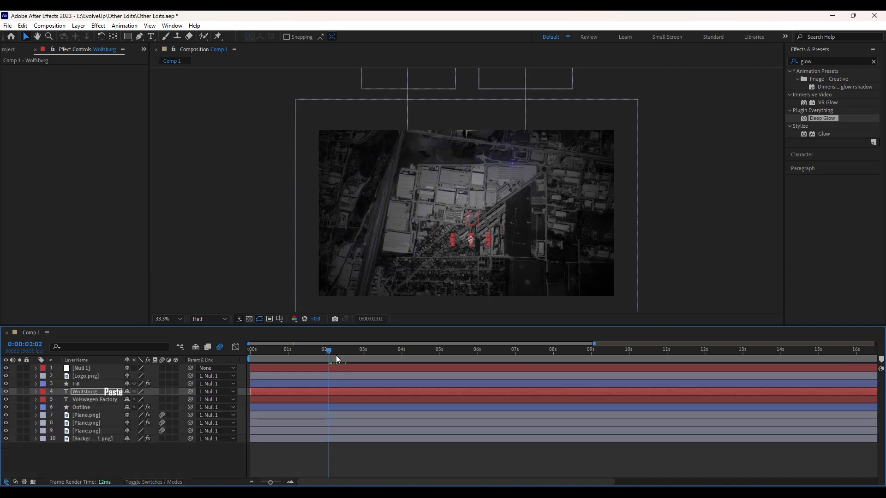
pyautogui.press('space')
pyautogui.press('space')
# - Reveal the range selector Start keyframes on both title layers and apply Easy Ease to all of them
pyautogui.press('u')
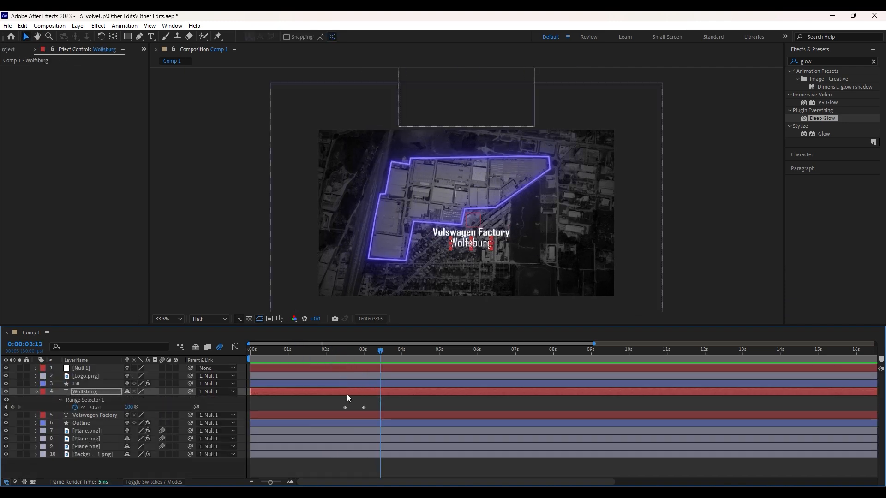
pyautogui.click(337, 415)
pyautogui.press('u')
pyautogui.moveTo(350, 353); pyautogui.dragTo(344, 352)
pyautogui.moveTo(384, 413); pyautogui.dragTo(325, 432)
pyautogui.hotkey('ctrl', 'z')
pyautogui.press('F9')
pyautogui.click(379, 404)
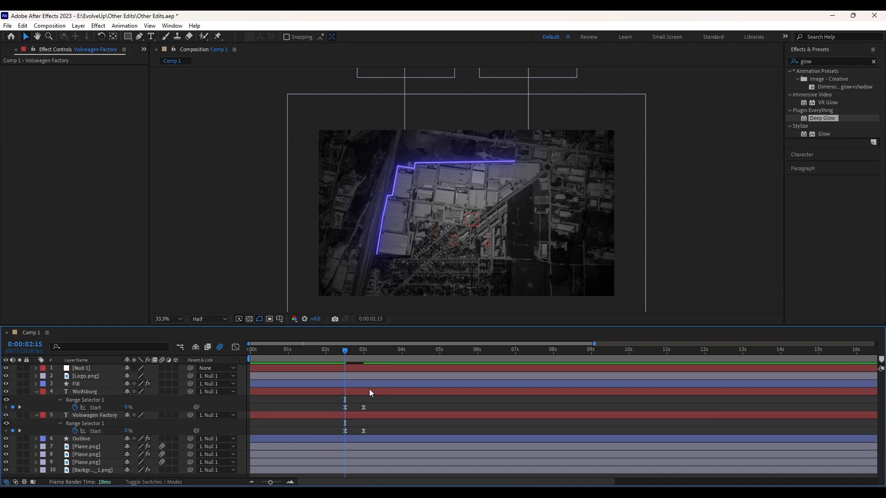
# - Shift the "Wolfsburg" title layer slightly later in time and preview the composition from the beginning
pyautogui.moveTo(369, 392); pyautogui.dragTo(378, 392)
pyautogui.press('Home')
pyautogui.press('space')
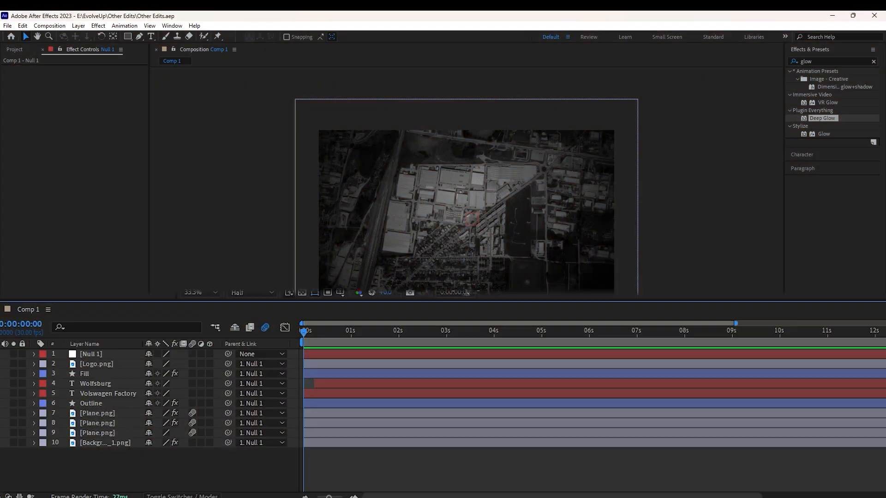
# - Pre-compose all ten layers, including the null, into a new composition named "scene 1"
pyautogui.moveTo(83, 493); pyautogui.dragTo(109, 350)
pyautogui.rightClick(110, 347)
pyautogui.click(131, 297)
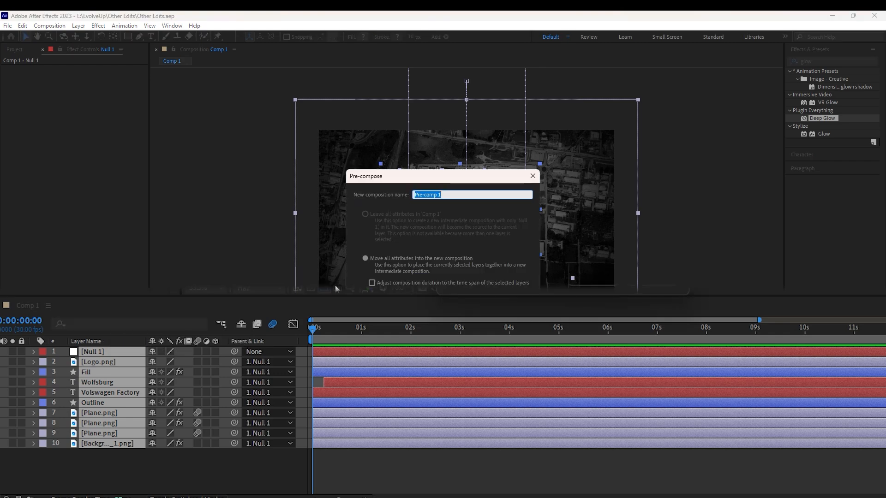
pyautogui.write('scene 1')
pyautogui.press('Return')
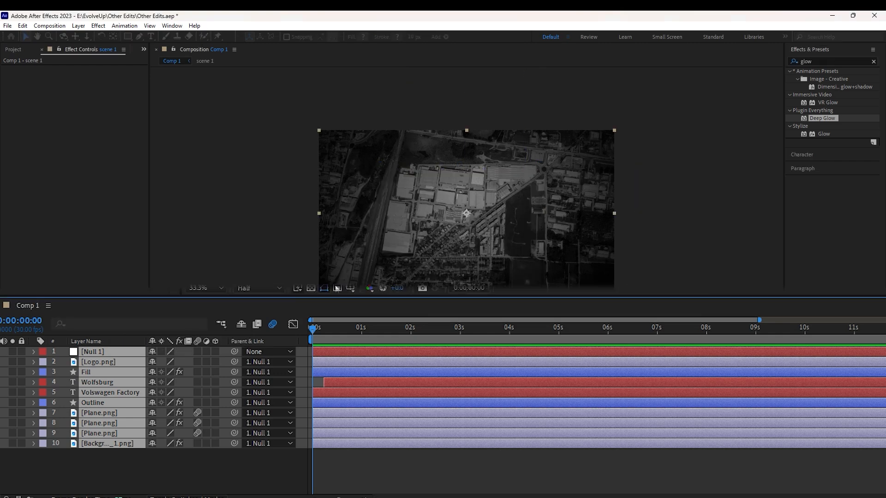
# - Create a new full-frame light gray solid with the color AFAFAF
pyautogui.rightClick(187, 394)
pyautogui.moveTo(242, 280)
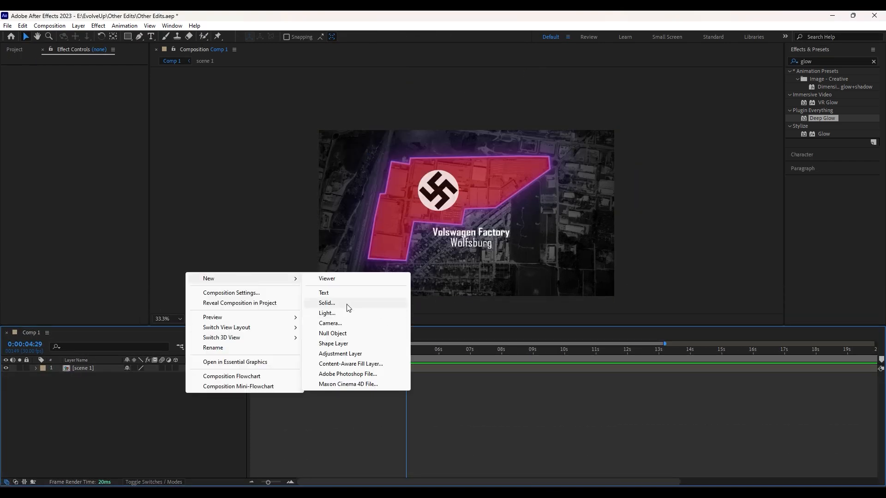
pyautogui.click(348, 304)
pyautogui.click(254, 271)
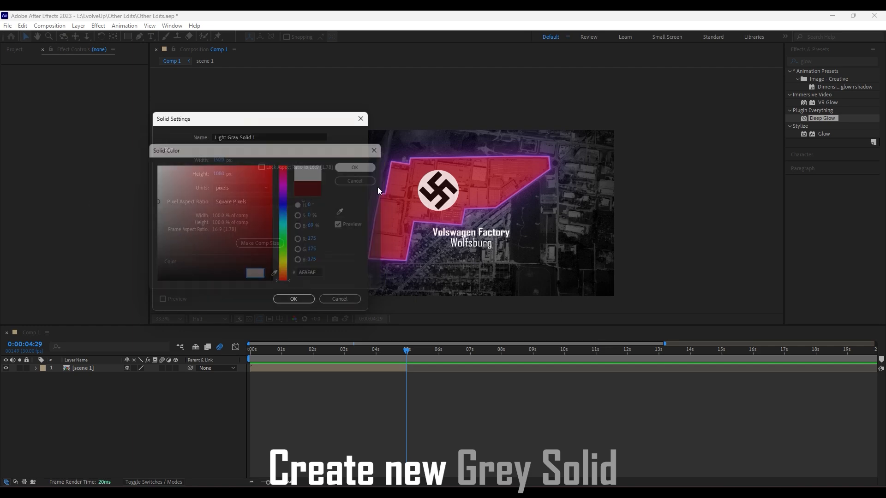
pyautogui.click(358, 167)
pyautogui.click(293, 299)
# - Split the light gray solid at 0:00:04:29 and delete the part before that time
pyautogui.hotkey('ctrl', 'shift', 'd')
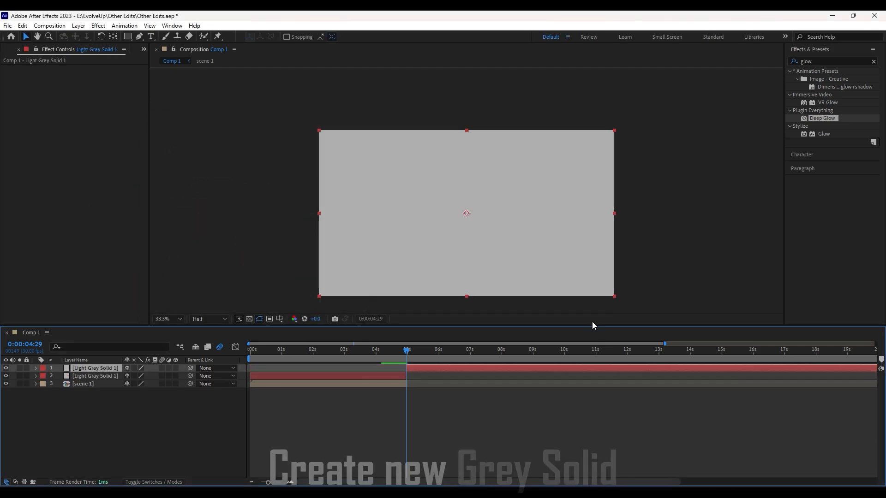
pyautogui.click(398, 375)
pyautogui.press('Delete')
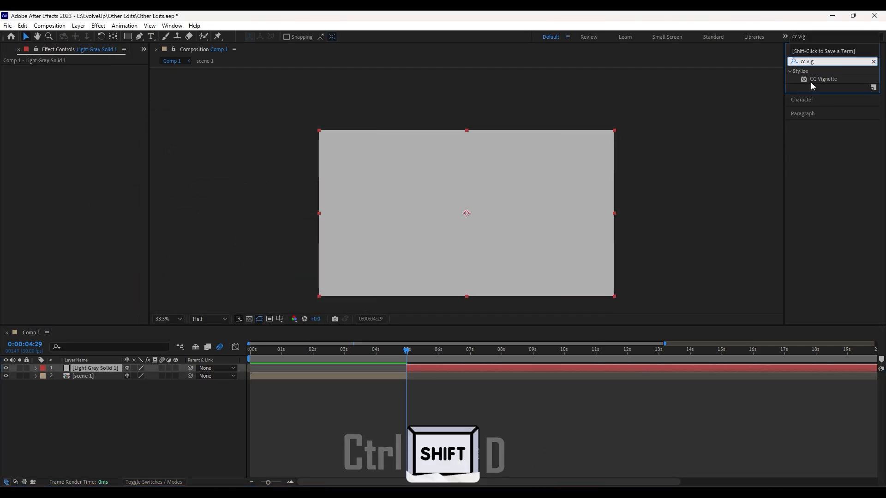
# - Apply CC Vignette to the light gray solid with Amount 190 and Angle of View 47
pyautogui.moveTo(823, 79); pyautogui.dragTo(479, 206)
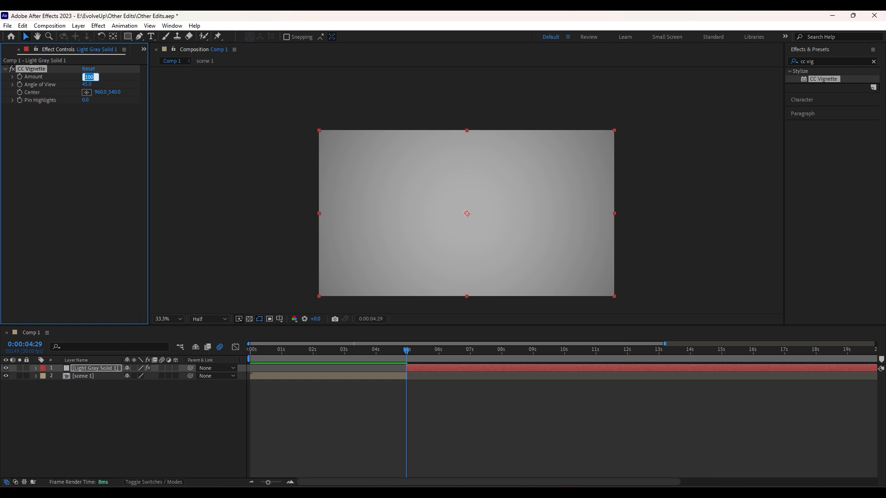
pyautogui.press('Return')
pyautogui.moveTo(99, 84); pyautogui.dragTo(100, 84)
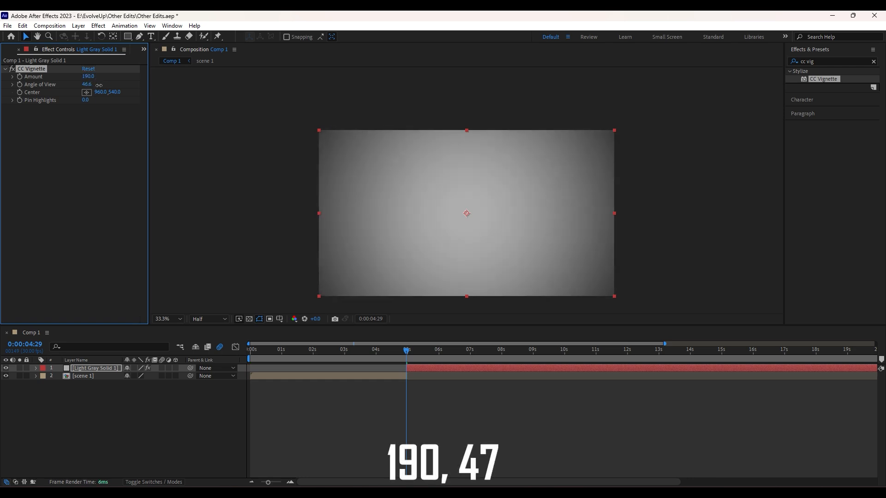
pyautogui.click(178, 167)
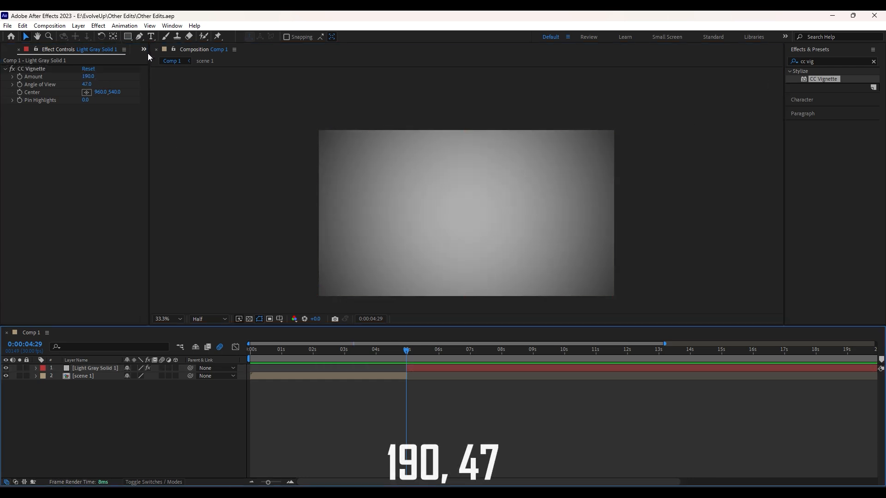
# - Add Chimney.png from the images folder to Comp 1 as the layer above the light gray solid
pyautogui.click(144, 49)
pyautogui.click(166, 62)
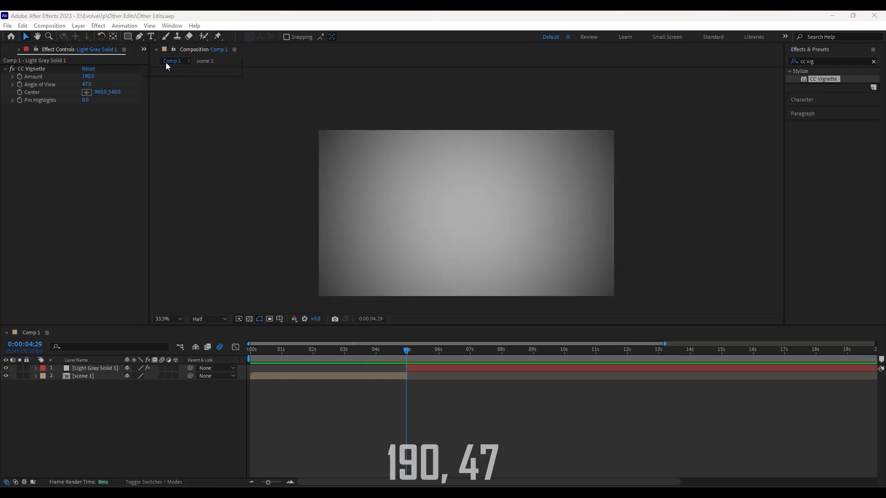
pyautogui.click(45, 185)
pyautogui.click(47, 169)
pyautogui.moveTo(51, 171); pyautogui.dragTo(335, 257)
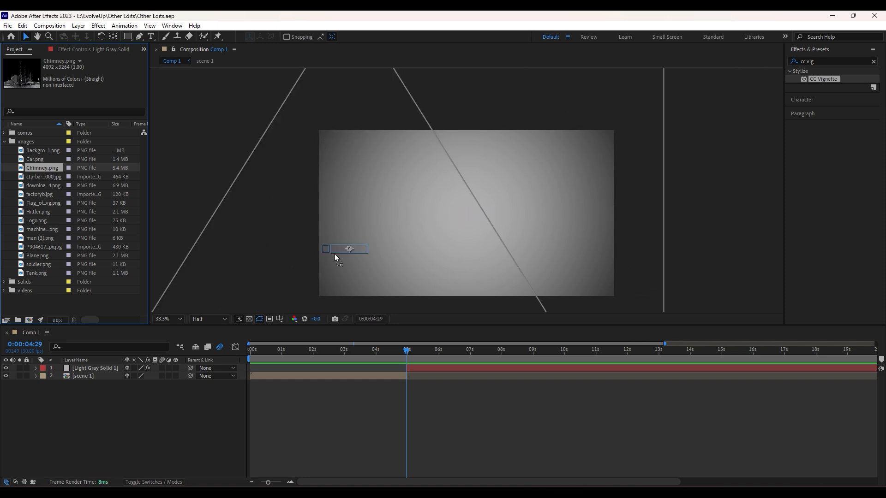
pyautogui.moveTo(91, 370); pyautogui.dragTo(91, 366)
# - Cut the Chimney.png layer to start at 0:00:04:29 and scale the factory down to stand at the frame's lower edge
pyautogui.hotkey('ctrl', 'shift', 'd')
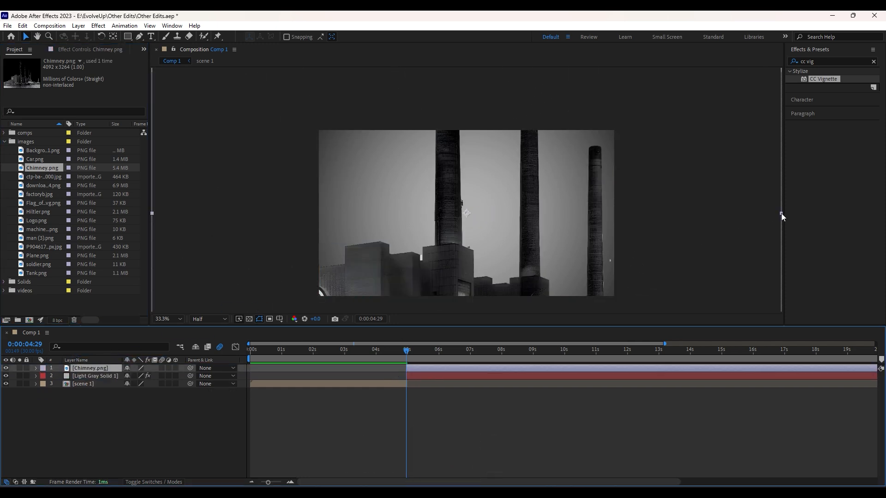
pyautogui.moveTo(781, 214); pyautogui.dragTo(542, 239)
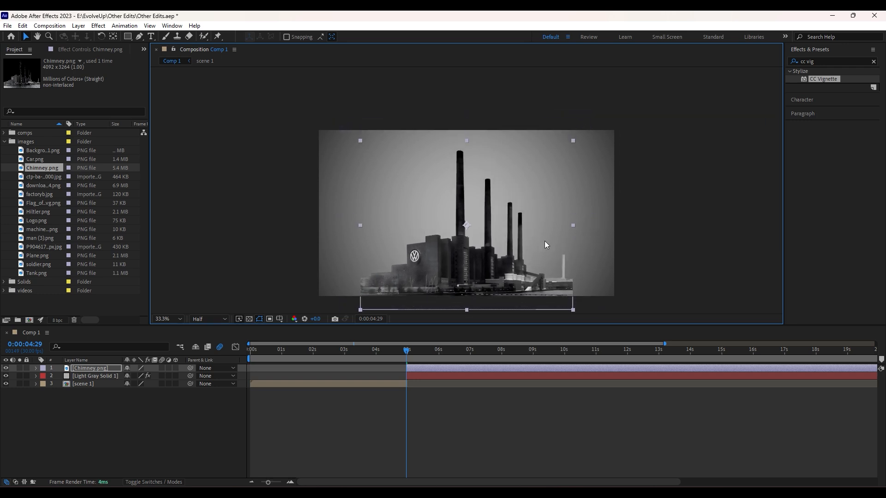
pyautogui.moveTo(573, 225); pyautogui.dragTo(571, 228)
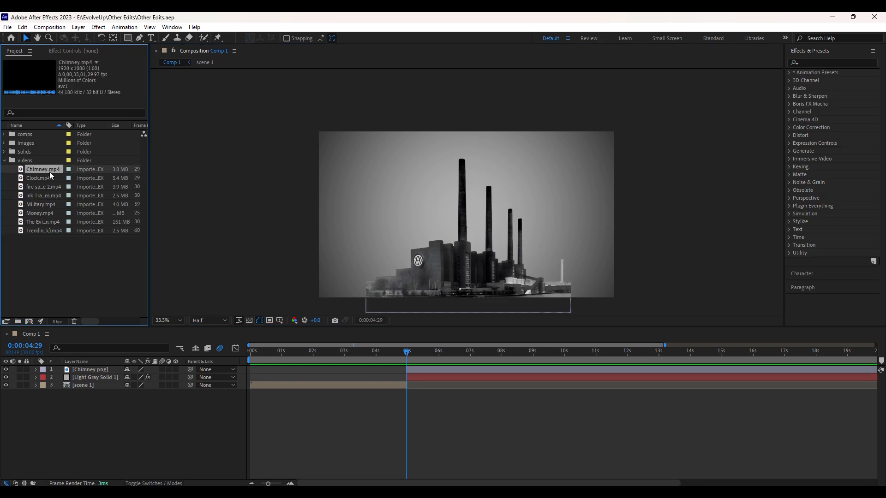
# - Add Chimney.mp4 from the videos folder as the topmost layer and cut away the portion before about five seconds
pyautogui.moveTo(49, 172); pyautogui.dragTo(112, 371)
pyautogui.click(433, 353)
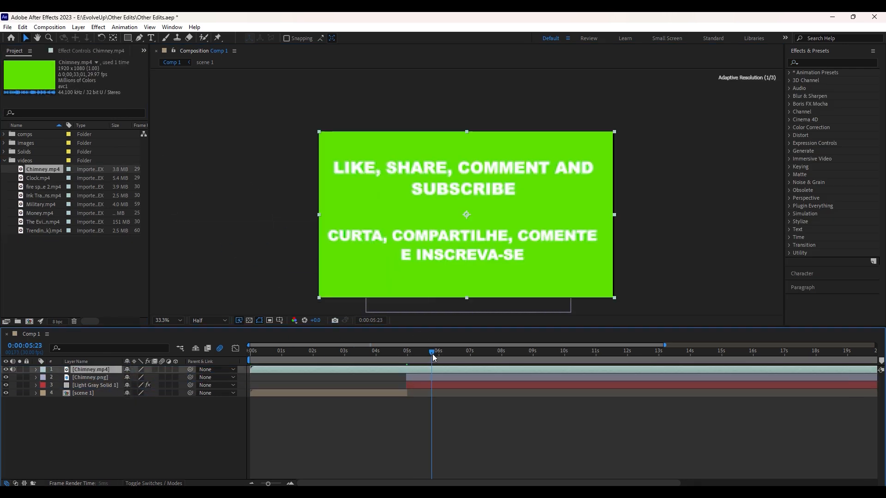
pyautogui.moveTo(432, 353); pyautogui.dragTo(412, 353)
pyautogui.hotkey('ctrl', 'shift', 'd')
pyautogui.click(486, 377)
pyautogui.press('Delete')
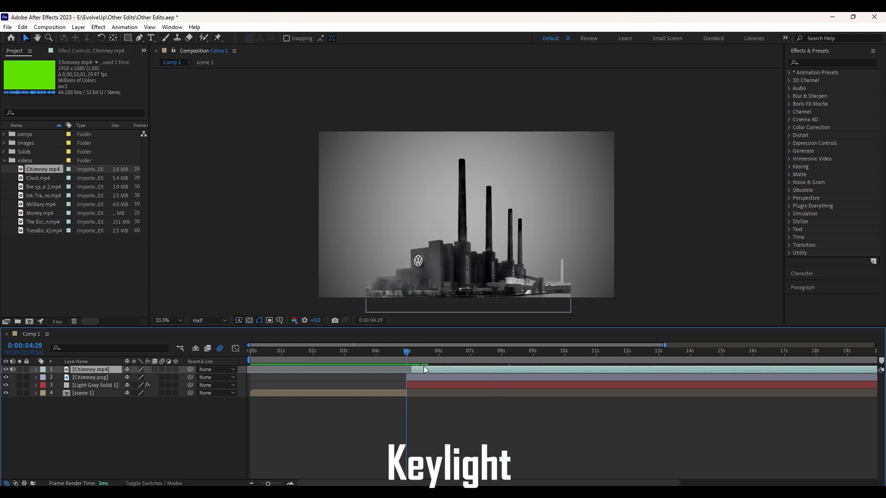
# - Apply Keylight (1.2) to Chimney.mp4 and sample its green background as the Screen Colour
pyautogui.click(812, 62)
pyautogui.write('keyl')
pyautogui.moveTo(825, 104); pyautogui.dragTo(544, 199)
pyautogui.click(98, 128)
pyautogui.click(437, 277)
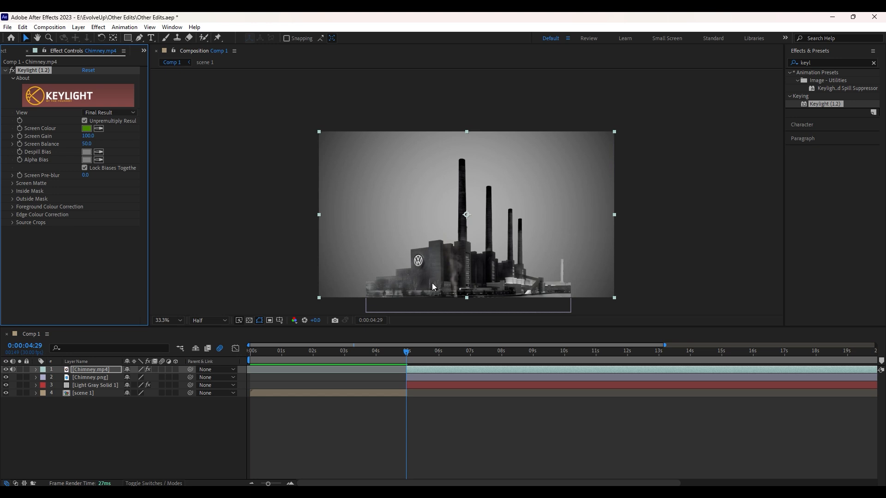
# - Move and rotate the keyed smoke clip so that the smoke rises from the top of the tallest chimney
pyautogui.moveTo(459, 270); pyautogui.dragTo(472, 182)
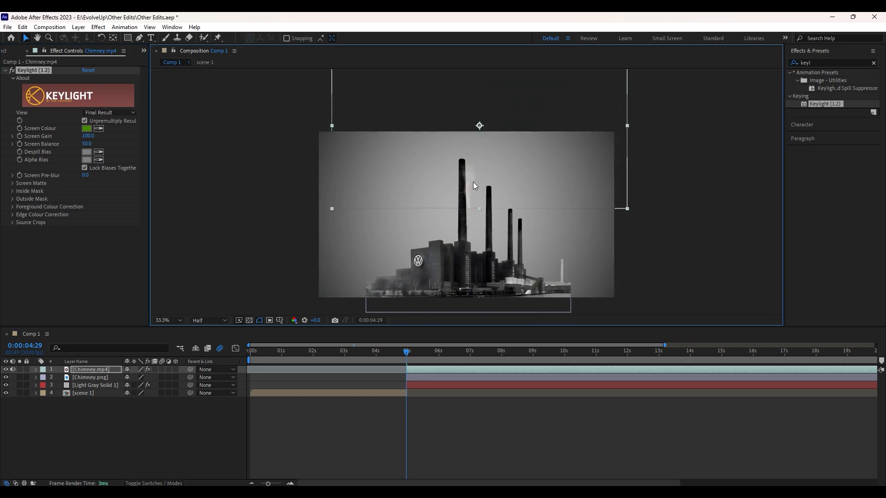
pyautogui.press('w')
pyautogui.moveTo(632, 214); pyautogui.dragTo(446, 243)
pyautogui.moveTo(434, 140); pyautogui.dragTo(498, 169)
pyautogui.moveTo(654, 284); pyautogui.dragTo(676, 298)
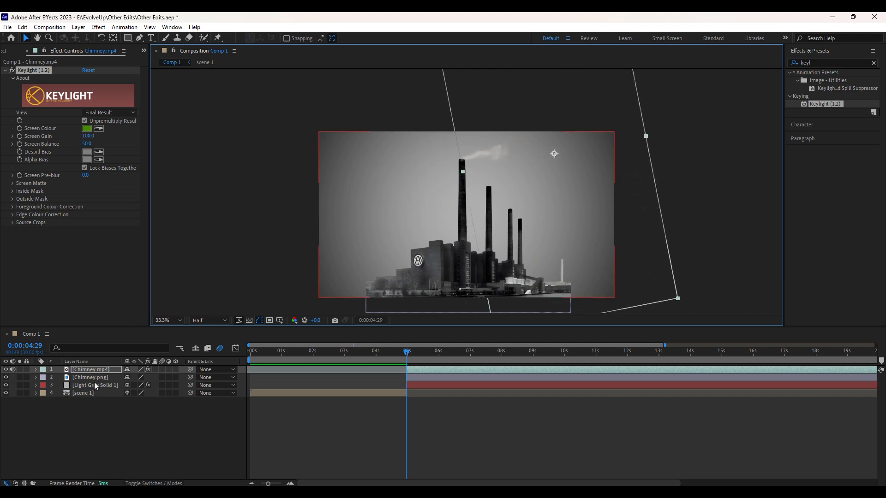
# - Place the Chimney.png layer above the Chimney.mp4 smoke layer and preview the animation
pyautogui.moveTo(94, 379); pyautogui.dragTo(101, 369)
pyautogui.click(465, 439)
pyautogui.press('space')
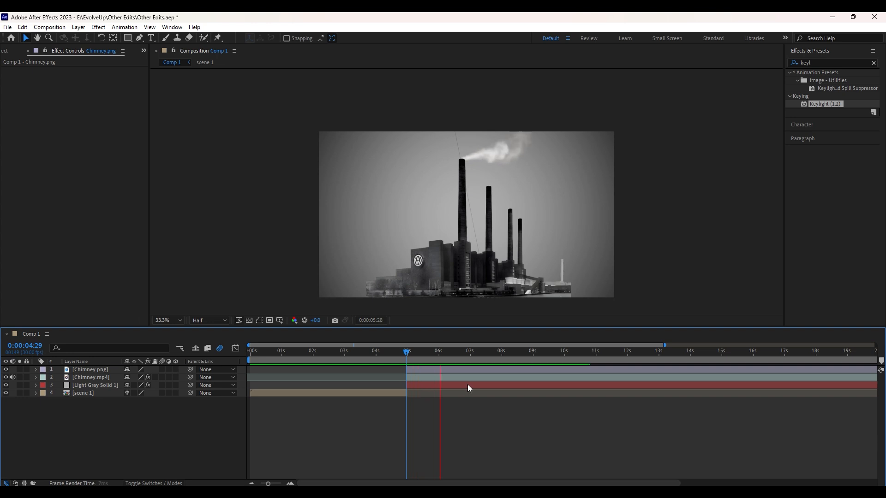
# - Apply Turbulent Displace to the Chimney.mp4 smoke layer, not to Chimney.png, and set its Amount to -6
pyautogui.click(495, 269)
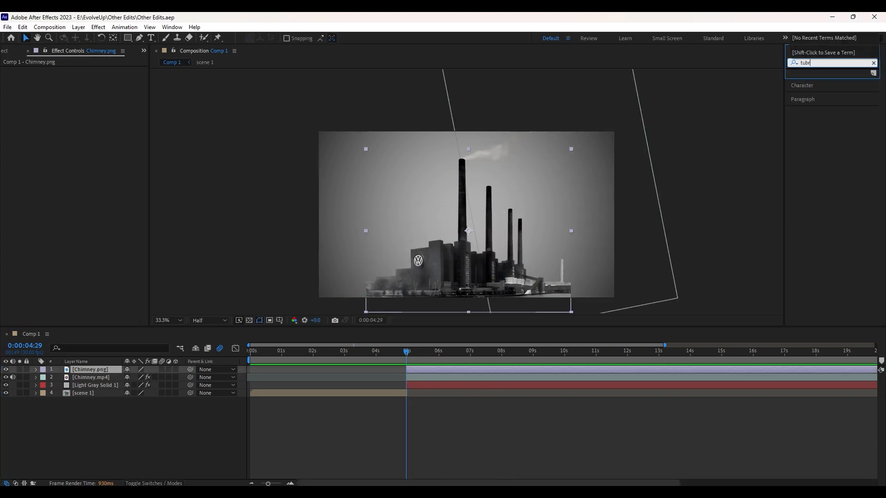
pyautogui.write('tub')
pyautogui.press('BackSpace')
pyautogui.write('rb')
pyautogui.click(816, 95)
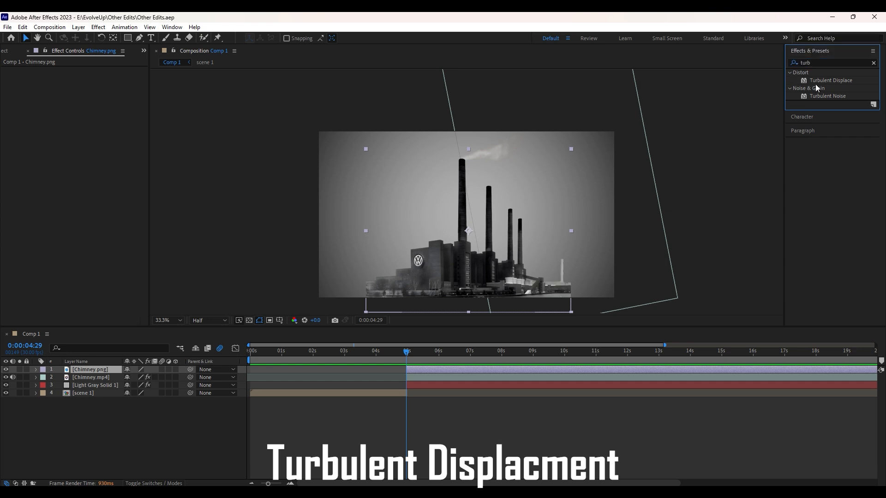
pyautogui.moveTo(816, 80); pyautogui.dragTo(441, 371)
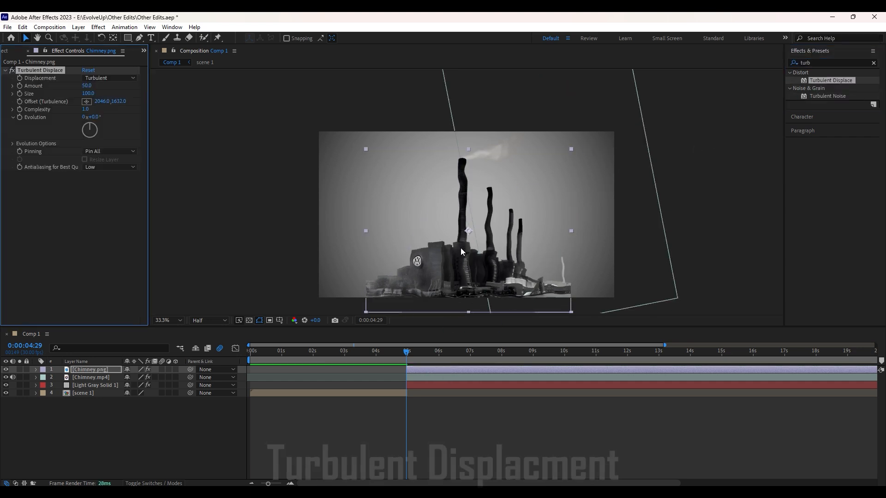
pyautogui.hotkey('ctrl', 'z')
pyautogui.moveTo(825, 87); pyautogui.dragTo(96, 378)
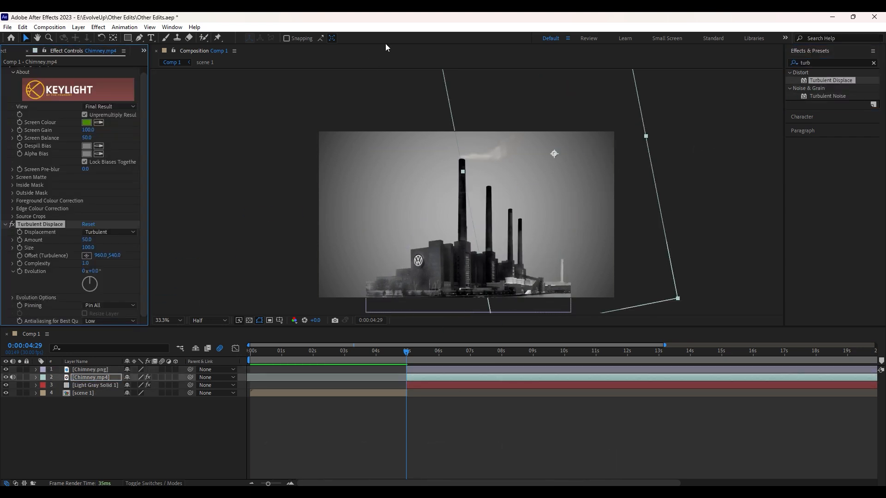
pyautogui.click(425, 378)
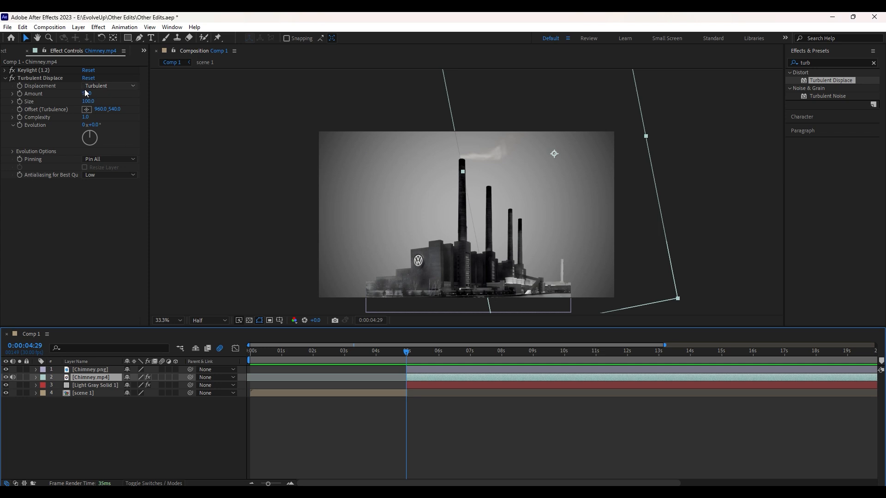
pyautogui.moveTo(87, 93); pyautogui.dragTo(106, 95)
# - Duplicate the Chimney.mp4 smoke layer and place the copy's smoke at the top of the second chimney
pyautogui.click(419, 377)
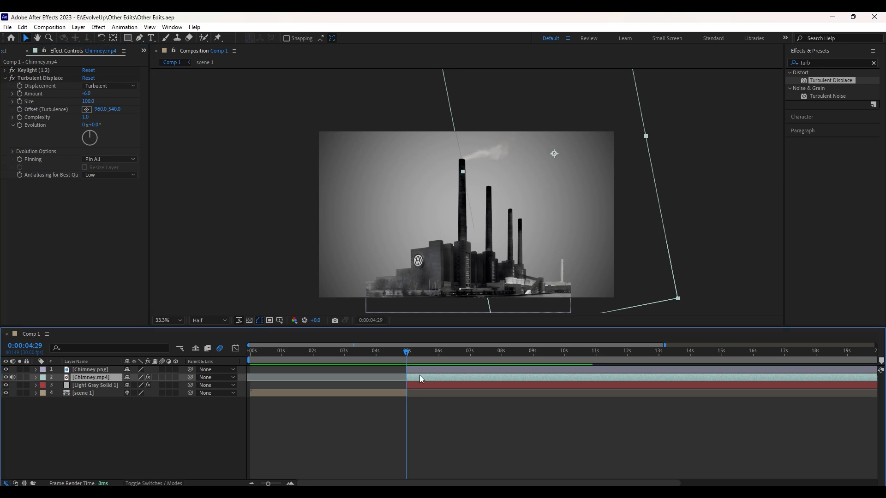
pyautogui.hotkey('ctrl', 'd')
pyautogui.moveTo(480, 156); pyautogui.dragTo(505, 183)
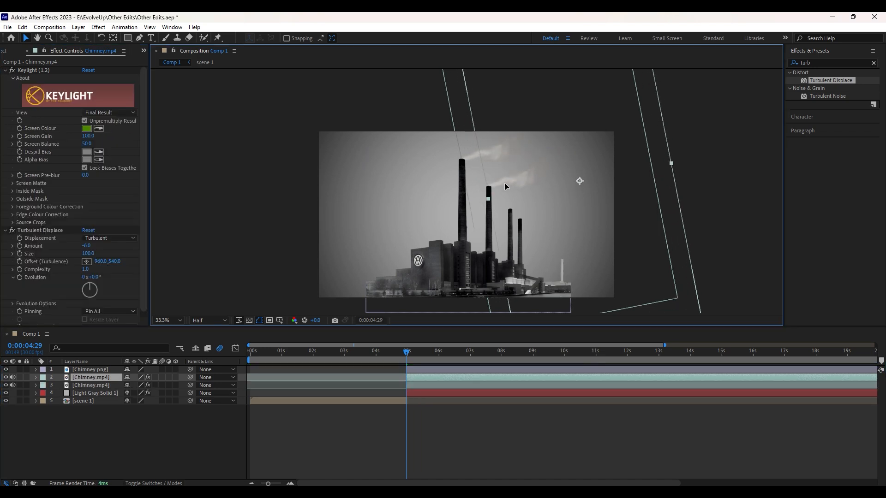
# - Set the scale of the duplicated smoke layer to 95%
pyautogui.press('s')
pyautogui.click(152, 385)
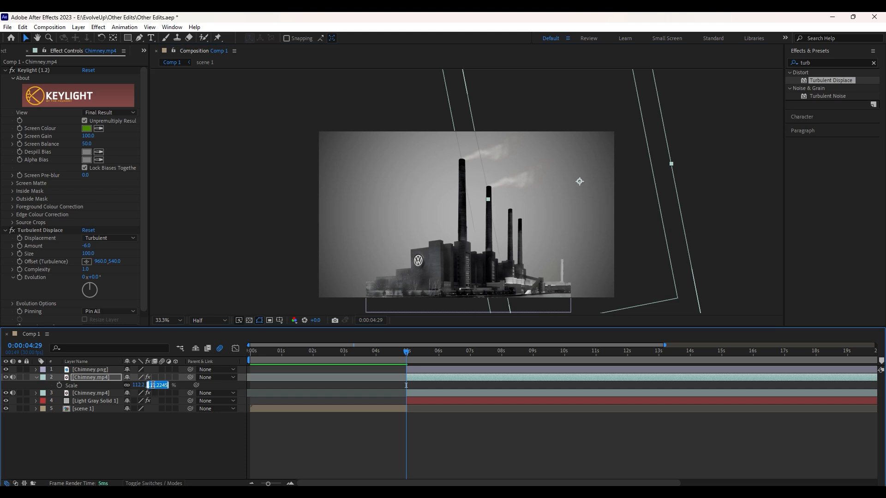
pyautogui.press('Return')
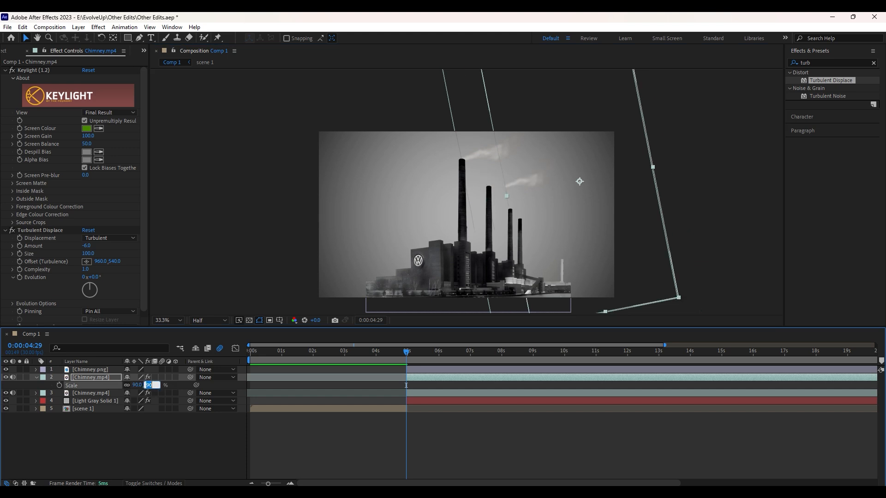
pyautogui.write('95')
pyautogui.press('Return')
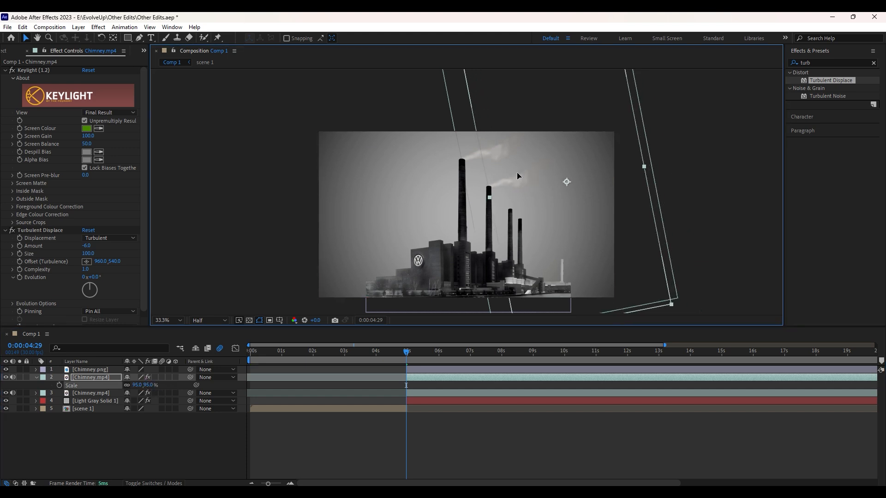
# - Set the second chimney smoke's Turbulent Displace Amount to -40 and Size to 156, and preview the animation
pyautogui.click(5, 70)
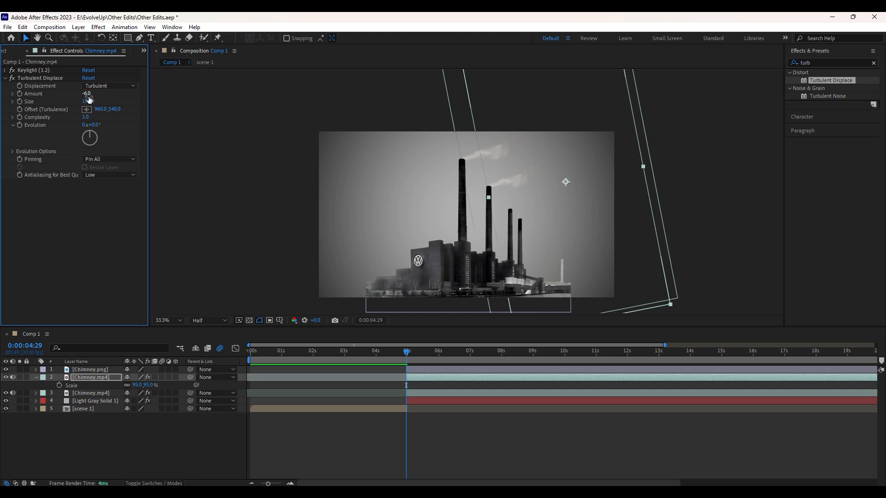
pyautogui.moveTo(89, 99); pyautogui.dragTo(135, 97)
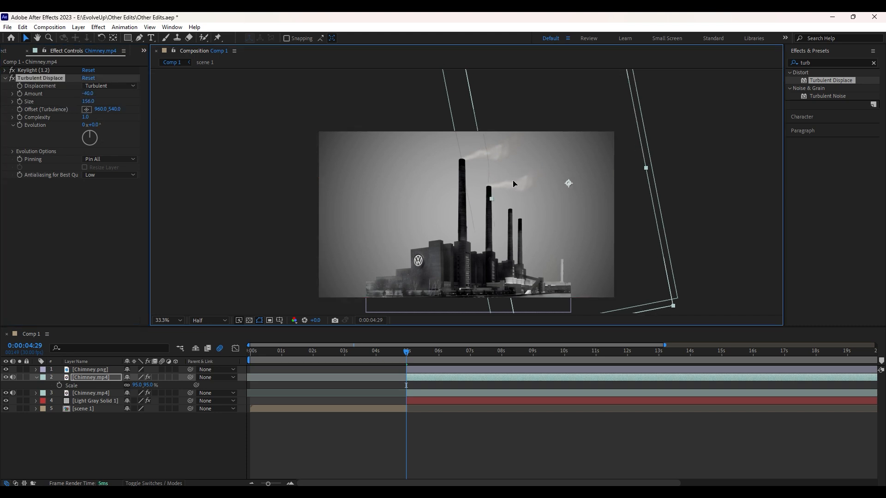
pyautogui.click(447, 436)
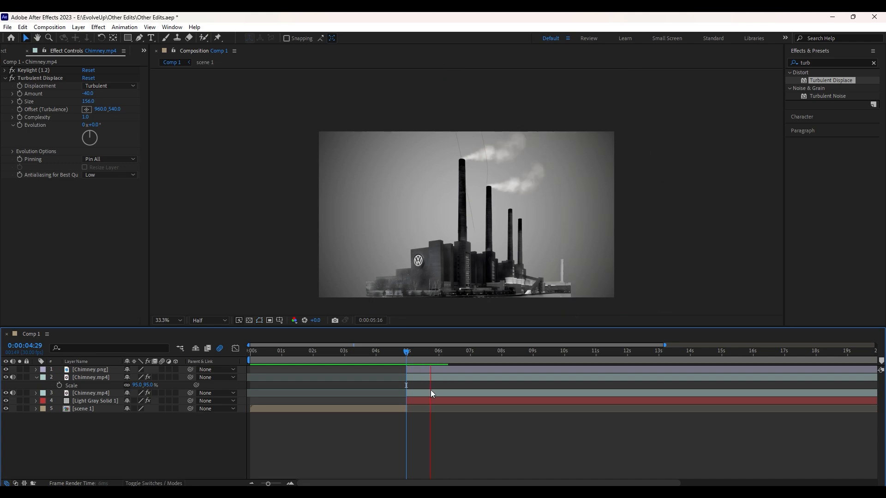
# - Duplicate the second chimney's smoke layer, change the copy's Displacement to Bulge, and place it at the top of the third chimney
pyautogui.click(419, 377)
pyautogui.hotkey('ctrl', 'd')
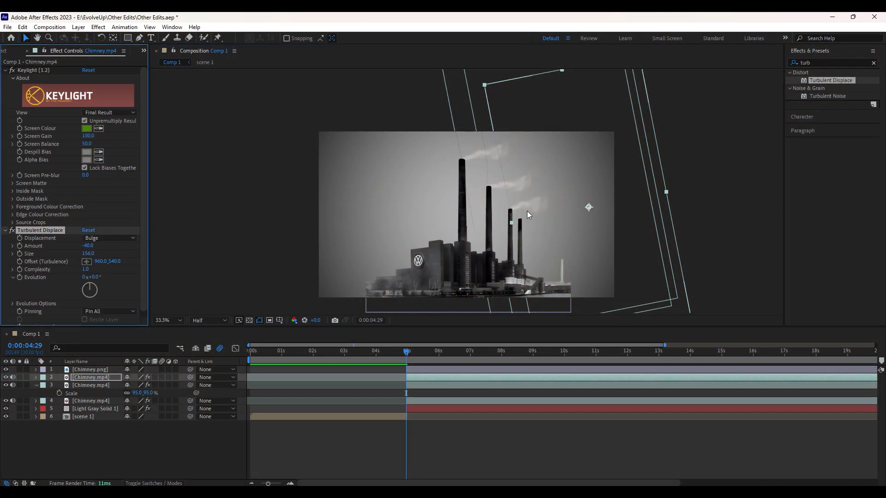
pyautogui.click(523, 202)
# - Scale the third chimney's smoke layer to 85% and realign the smoke with the chimney top
pyautogui.press('s')
pyautogui.click(148, 385)
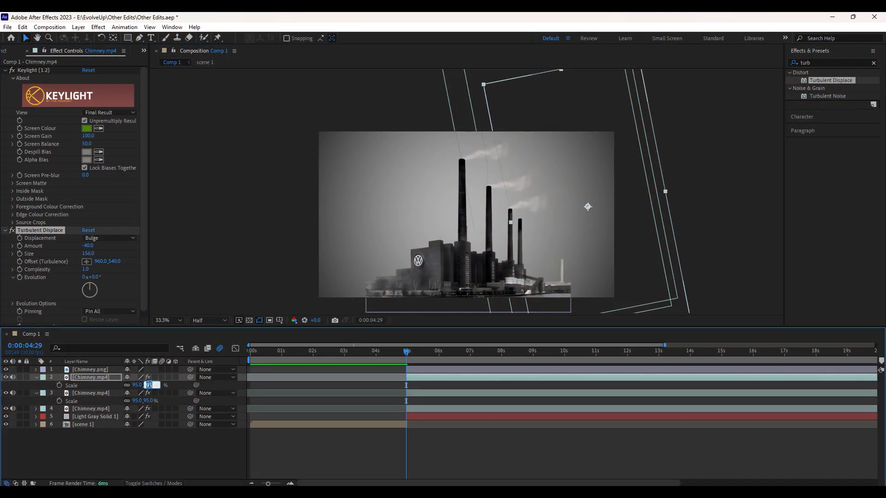
pyautogui.write('85')
pyautogui.press('Return')
pyautogui.moveTo(537, 200)
pyautogui.mouseDown()
pyautogui.moveTo(528, 200)
pyautogui.moveTo(539, 206)
pyautogui.mouseUp()
pyautogui.click(434, 424)
# - Duplicate the third chimney's smoke layer, scale the copy to 75%, and place it at the top of the fourth chimney
pyautogui.click(435, 378)
pyautogui.hotkey('ctrl', 'd')
pyautogui.press('s')
pyautogui.click(138, 385)
pyautogui.write('75')
pyautogui.press('Return')
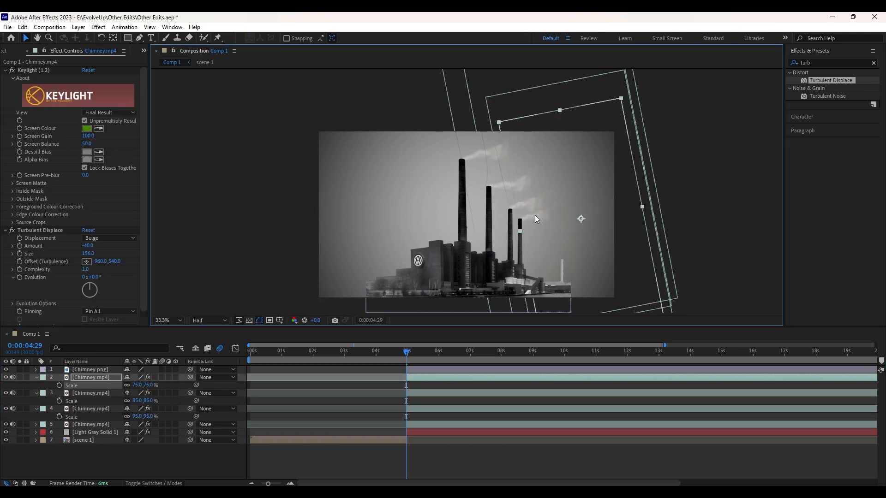
# - Choose a different Displacement type in Turbulent Displace for the fourth chimney's smoke layer
pyautogui.click(109, 238)
pyautogui.click(99, 269)
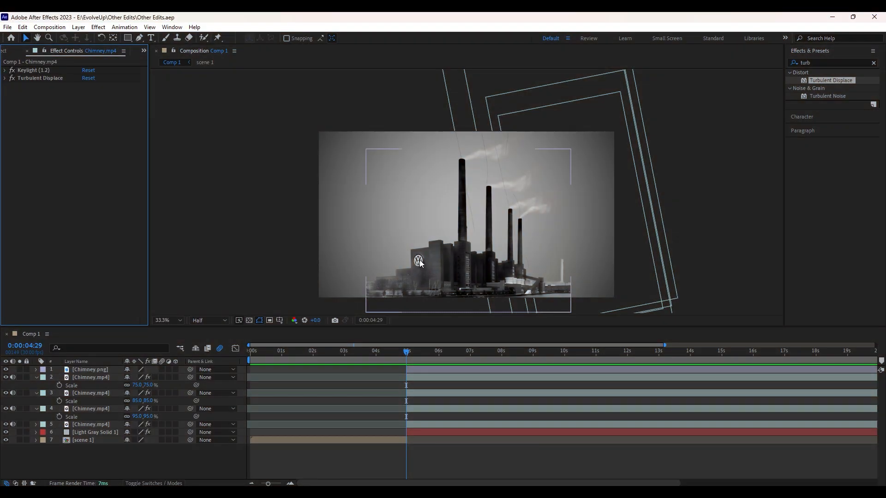
pyautogui.click(472, 452)
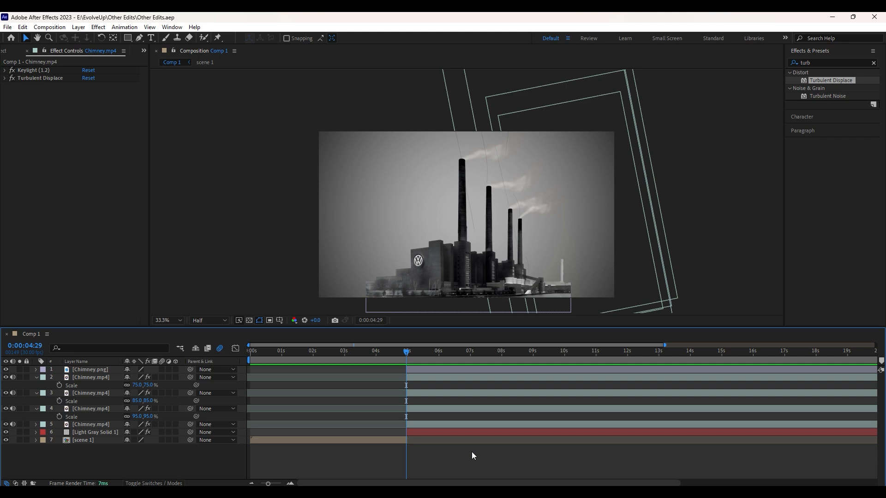
# - Add Logo.png from the images folder as the uppermost layer and shrink it to about a third of its size
pyautogui.click(13, 53)
pyautogui.click(7, 143)
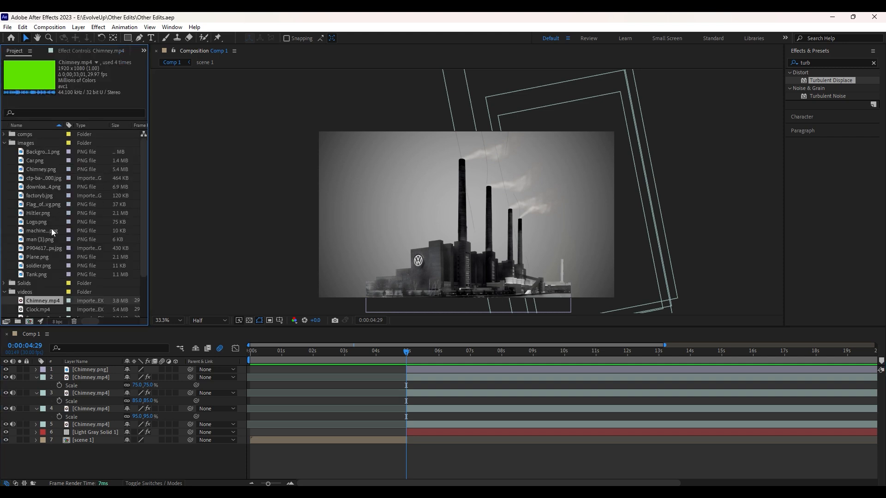
pyautogui.click(38, 213)
pyautogui.moveTo(37, 222); pyautogui.dragTo(467, 215)
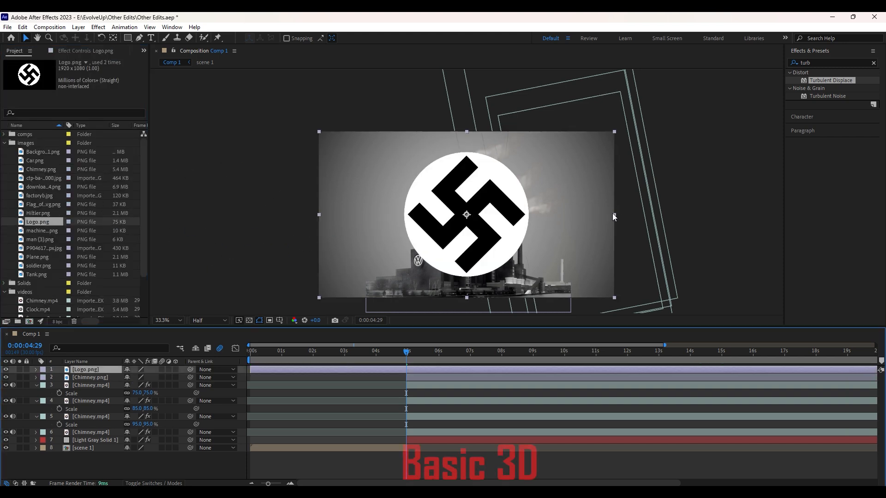
pyautogui.moveTo(613, 214); pyautogui.dragTo(515, 215)
# - Apply Basic 3D to Logo.png with Swivel 42°, and fit the logo over the Volkswagen emblem on the factory wall
pyautogui.click(804, 62)
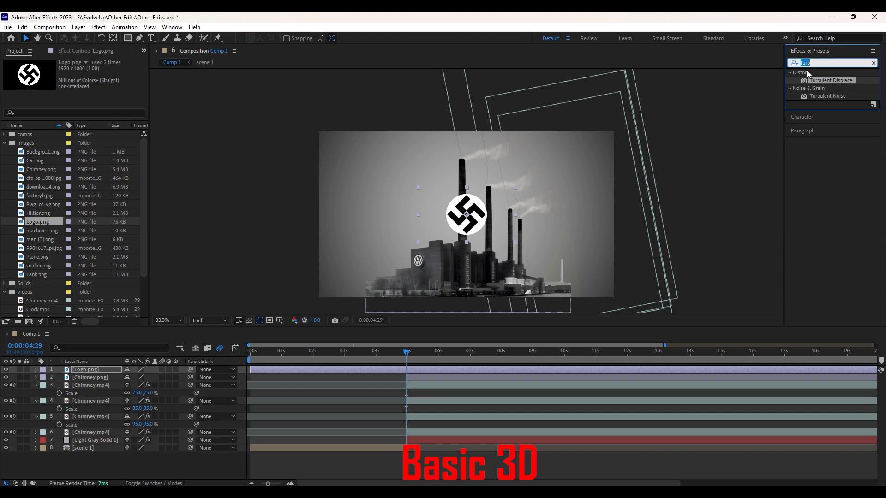
pyautogui.write('basic')
pyautogui.moveTo(819, 135); pyautogui.dragTo(482, 214)
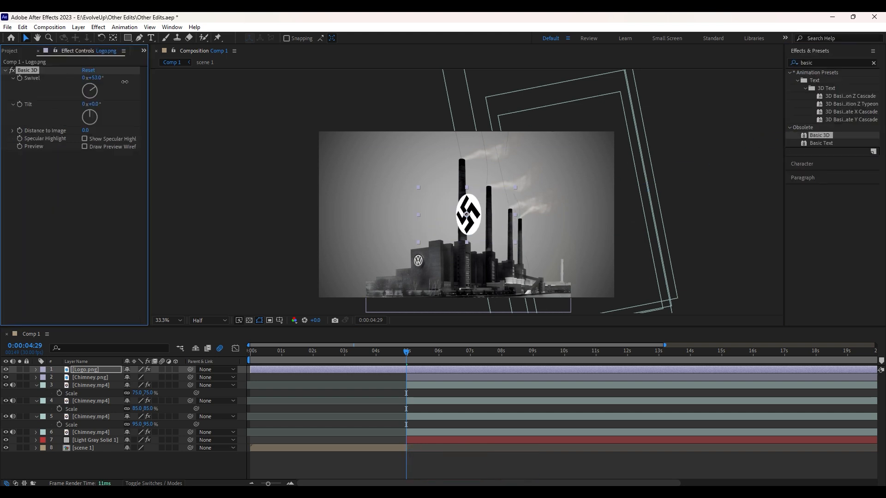
pyautogui.moveTo(478, 217); pyautogui.dragTo(427, 260)
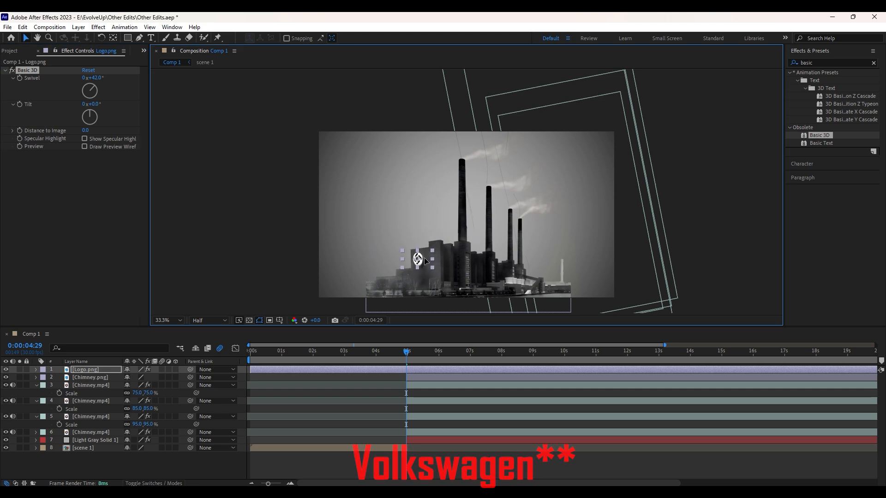
pyautogui.click(265, 213)
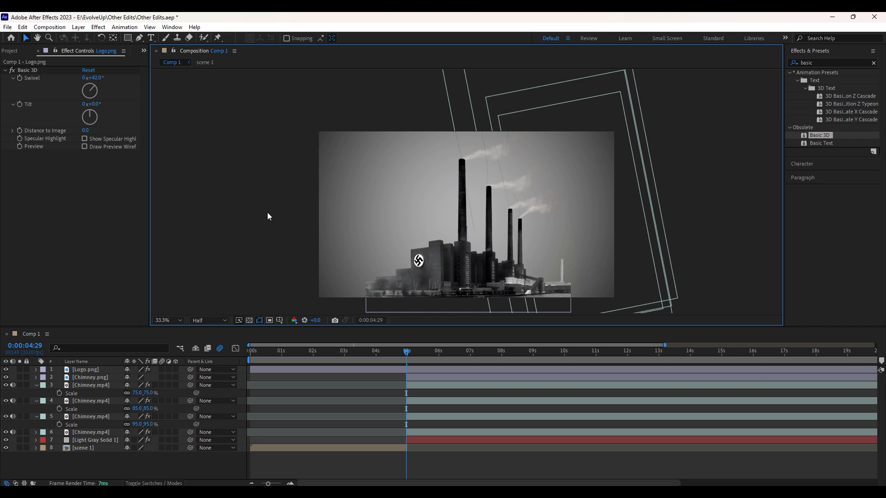
# - Split the Logo.png layer at 0:00:04:29 and delete the part before it
pyautogui.click(433, 371)
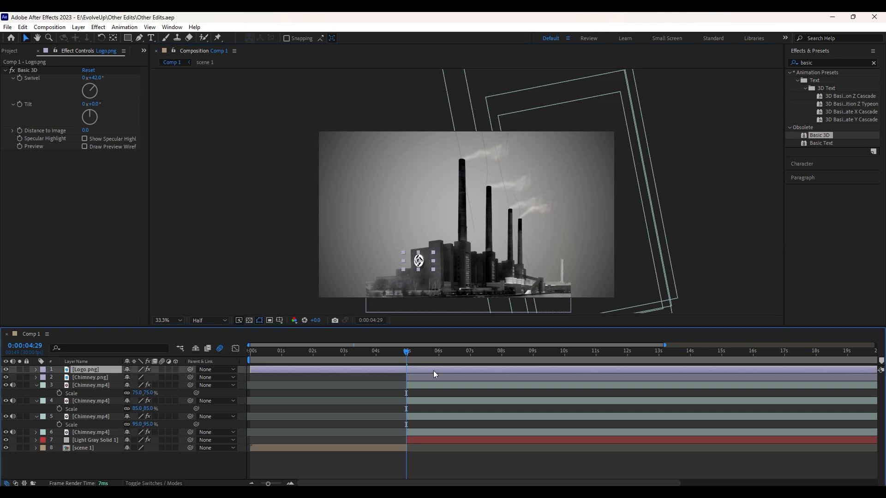
pyautogui.hotkey('ctrl', 'shift', 'd')
pyautogui.click(388, 378)
pyautogui.press('Delete')
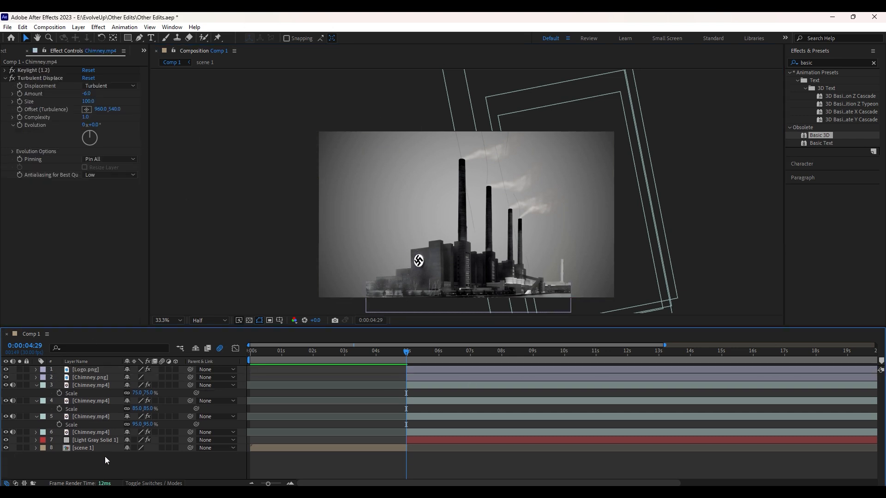
# - Create a null object, split it at 0:00:04:29, and delete its earlier part
pyautogui.click(37, 385)
pyautogui.click(37, 393)
pyautogui.click(37, 400)
pyautogui.rightClick(73, 446)
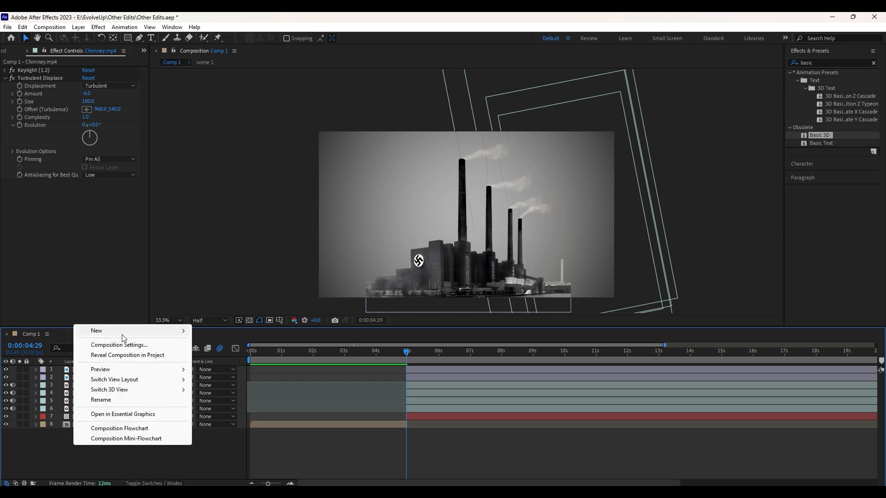
pyautogui.moveTo(122, 333)
pyautogui.click(221, 385)
pyautogui.hotkey('ctrl', 'shift', 'd')
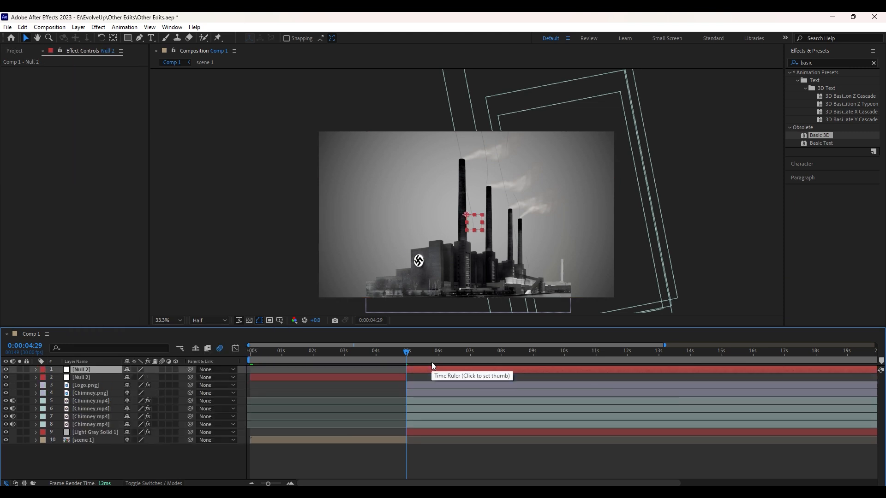
pyautogui.click(391, 376)
pyautogui.press('Delete')
# - Parent all layers from Logo.png through Light Gray Solid 1 to Null 2 and save the project
pyautogui.click(84, 377)
pyautogui.keyDown('shift'); pyautogui.click(93, 425); pyautogui.keyUp('shift')
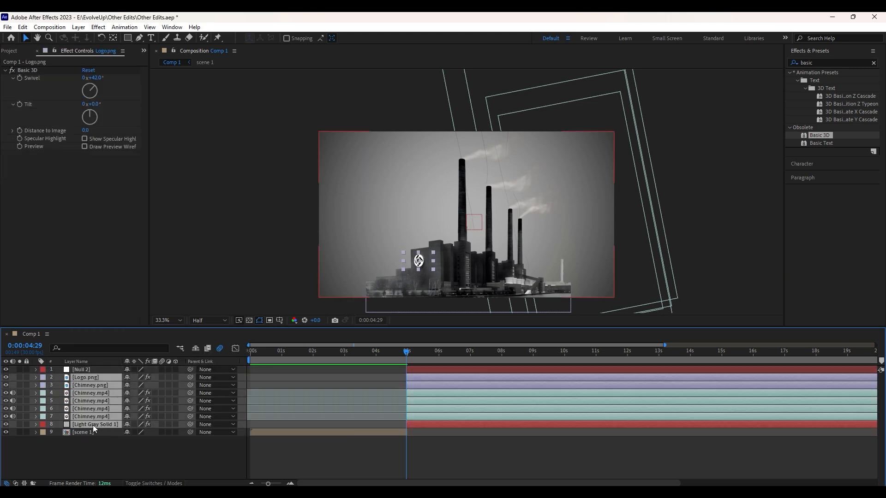
pyautogui.moveTo(98, 381); pyautogui.dragTo(90, 371)
pyautogui.click(159, 447)
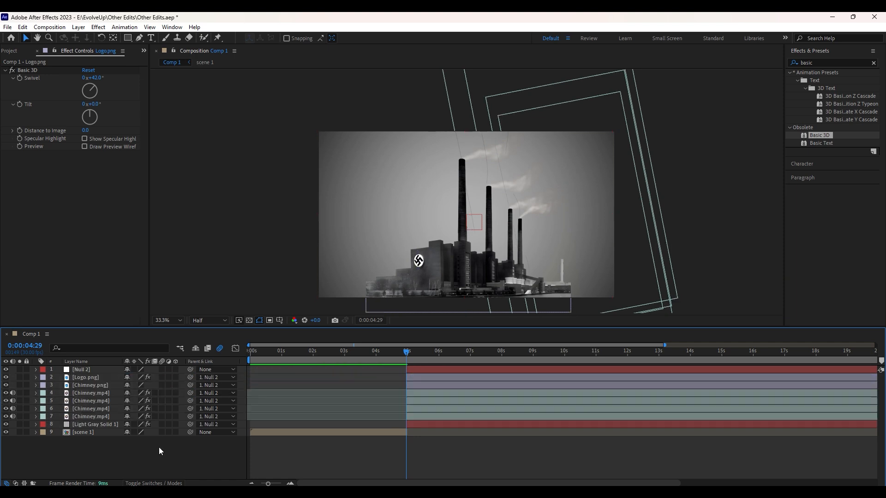
pyautogui.hotkey('ctrl', 's')
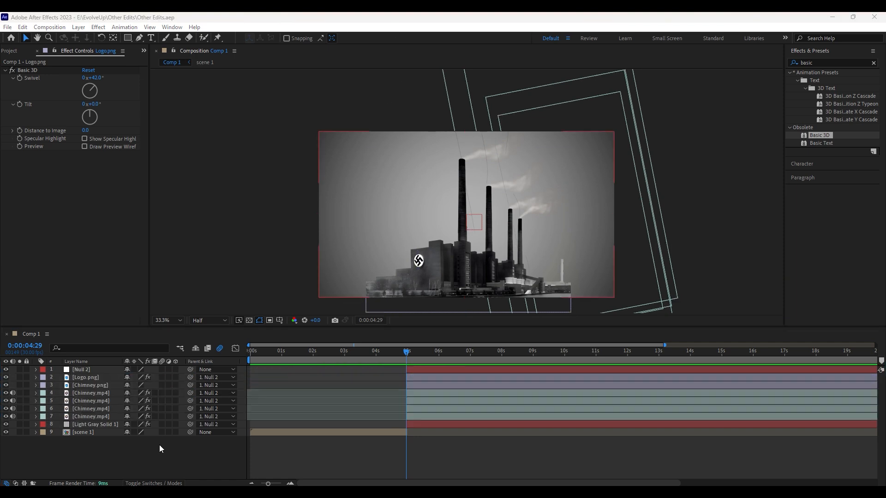
# - Create a 1920 × 1080 px solid in deep red, colour 700000
pyautogui.rightClick(160, 448)
pyautogui.moveTo(193, 333)
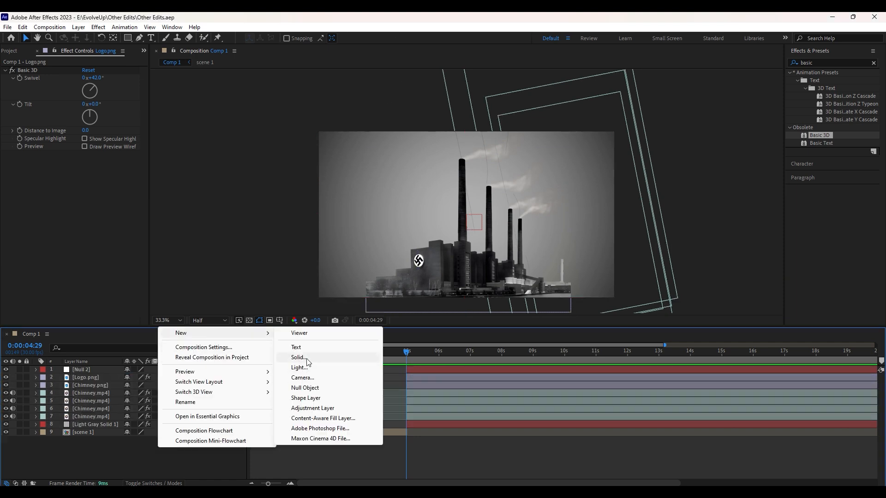
pyautogui.click(307, 358)
pyautogui.click(253, 271)
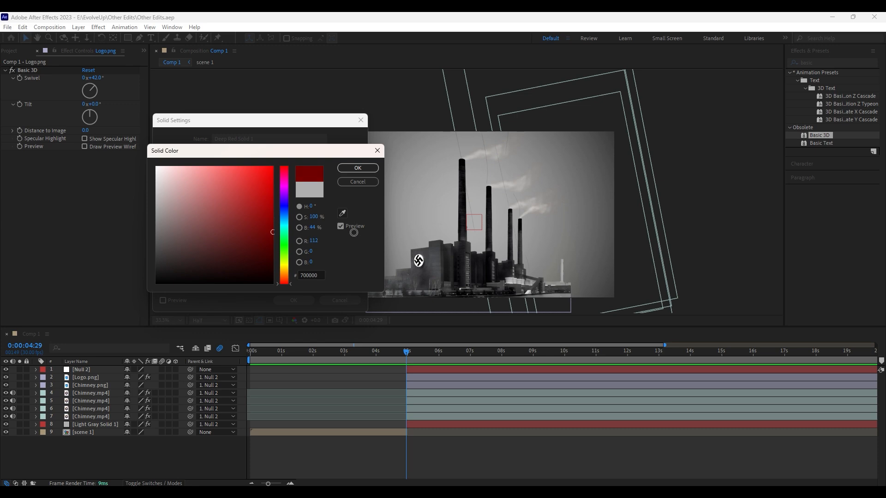
pyautogui.click(359, 168)
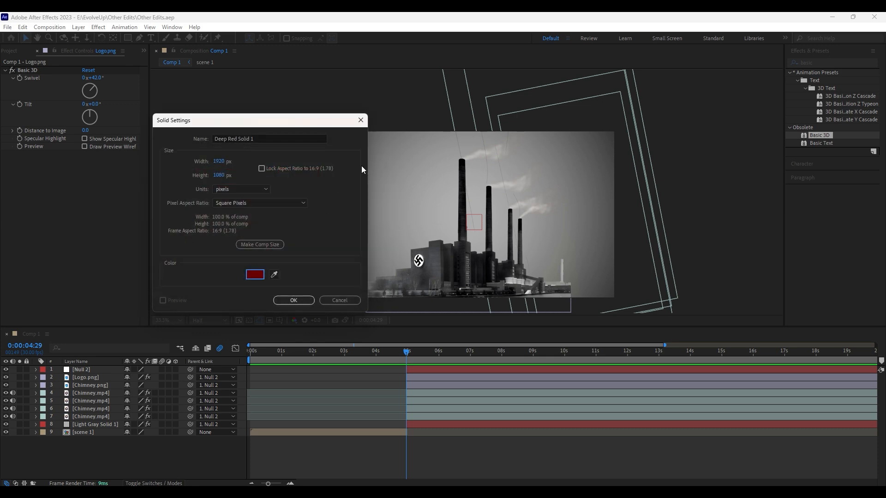
pyautogui.click(293, 300)
# - Move Deep Red Solid 1 below the Chimney.mp4 layers, split it at 0:00:04:29, and delete the earlier part
pyautogui.moveTo(84, 363); pyautogui.dragTo(93, 428)
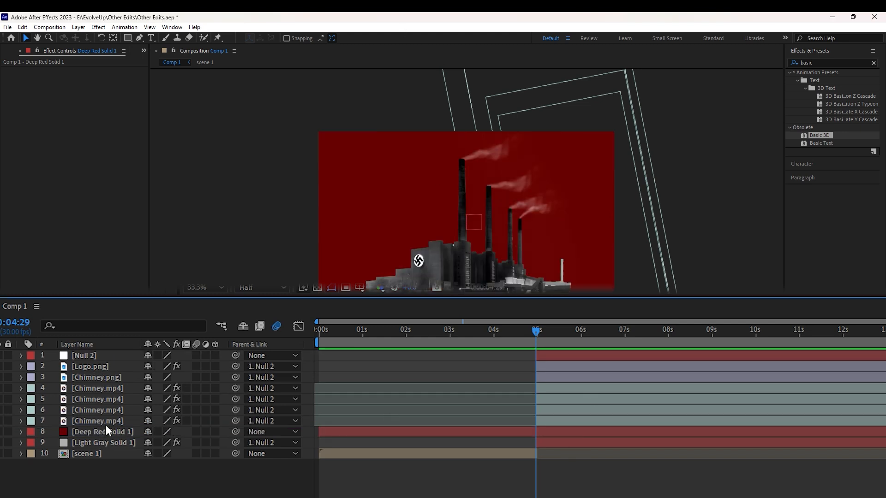
pyautogui.click(107, 430)
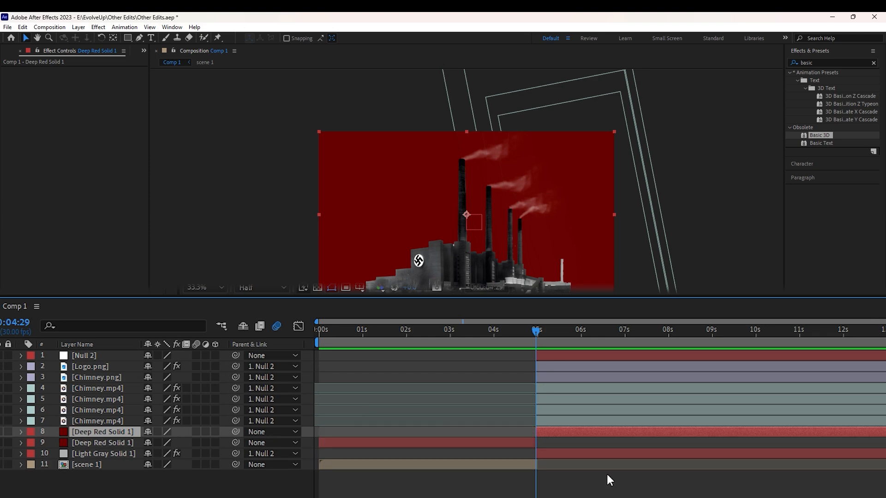
pyautogui.click(501, 443)
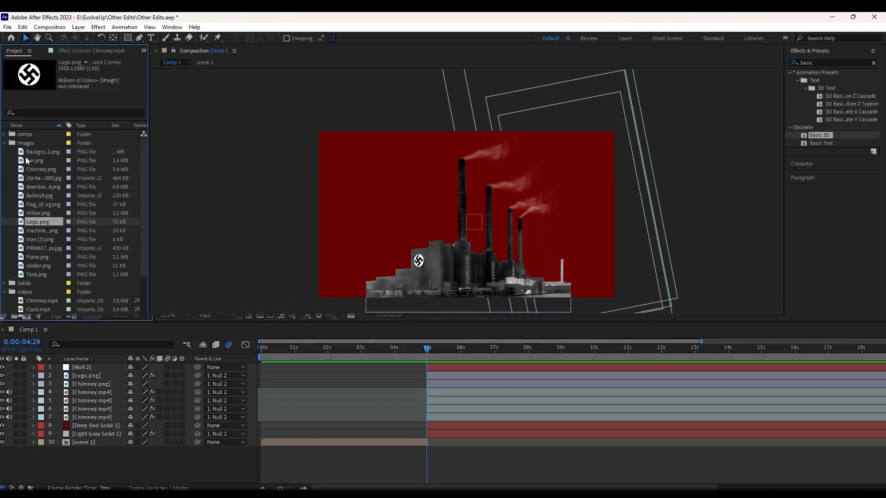
# - Add Ink Transitions.mp4 directly below Deep Red Solid 1, start it at 0:00:04:29, and preview the animation
pyautogui.scroll(-5, 107, 283)
pyautogui.moveTo(44, 275)
pyautogui.mouseDown()
pyautogui.moveTo(77, 417)
pyautogui.moveTo(98, 427)
pyautogui.mouseUp()
pyautogui.moveTo(391, 432); pyautogui.dragTo(550, 424)
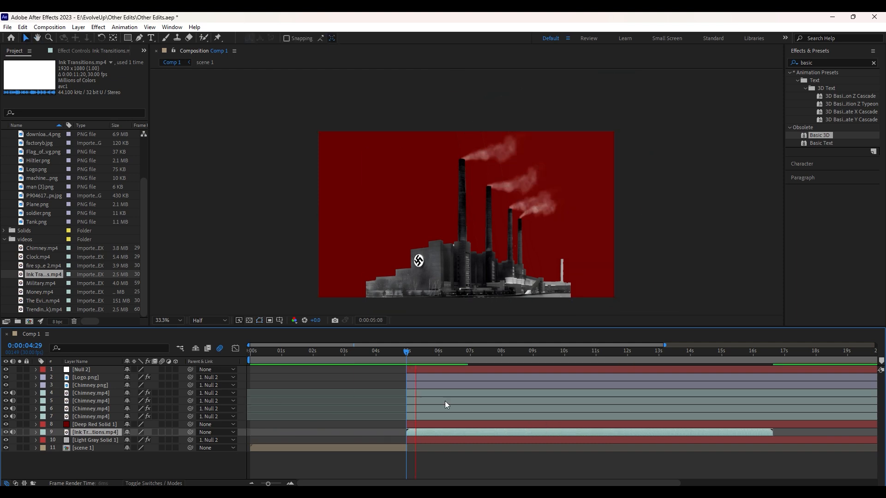
# - Use Ink Transitions.mp4 as an inverted luma track matte for all layers from Logo.png through Deep Red Solid 1, and preview the reveal
pyautogui.click(98, 425)
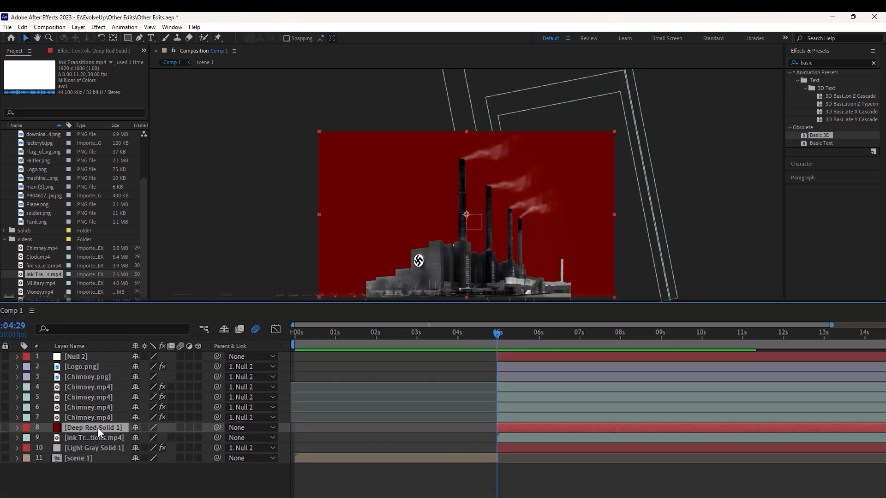
pyautogui.keyDown('shift'); pyautogui.click(82, 371); pyautogui.keyUp('shift')
pyautogui.click(198, 485)
pyautogui.press('F4')
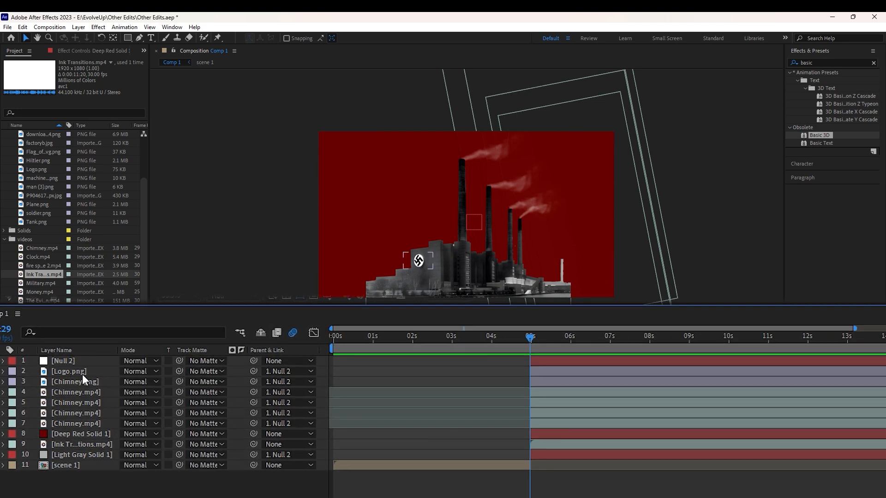
pyautogui.click(82, 372)
pyautogui.keyDown('shift'); pyautogui.click(73, 433); pyautogui.keyUp('shift')
pyautogui.moveTo(179, 392); pyautogui.dragTo(105, 440)
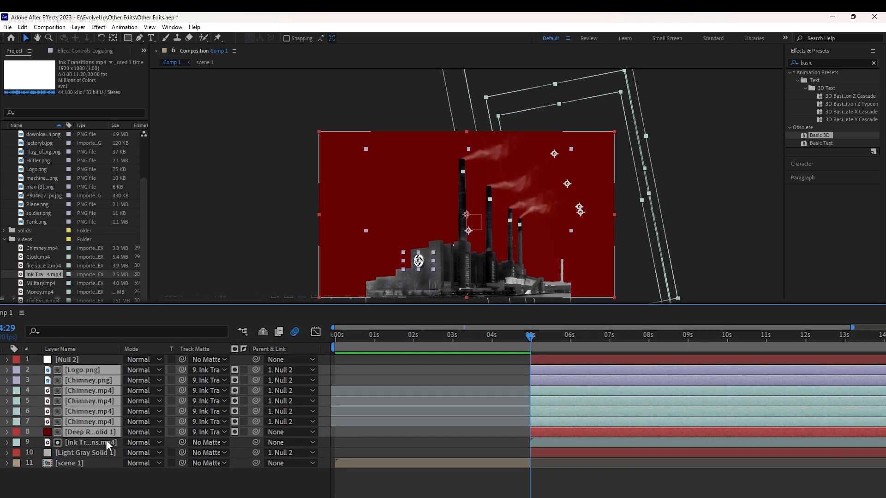
pyautogui.press('space')
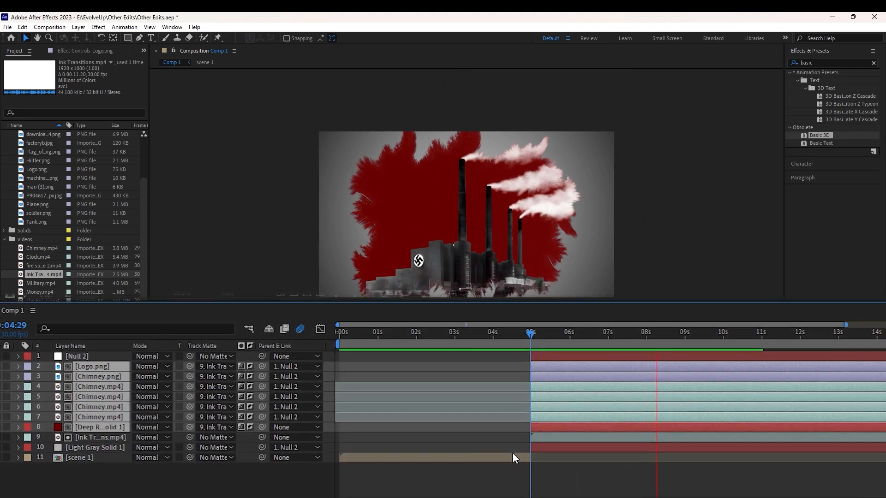
pyautogui.press('space')
# - Duplicate Deep Red Solid 1, shift the upper copy to start at 0:00:05:09, and advance the current time by five frames
pyautogui.click(88, 426)
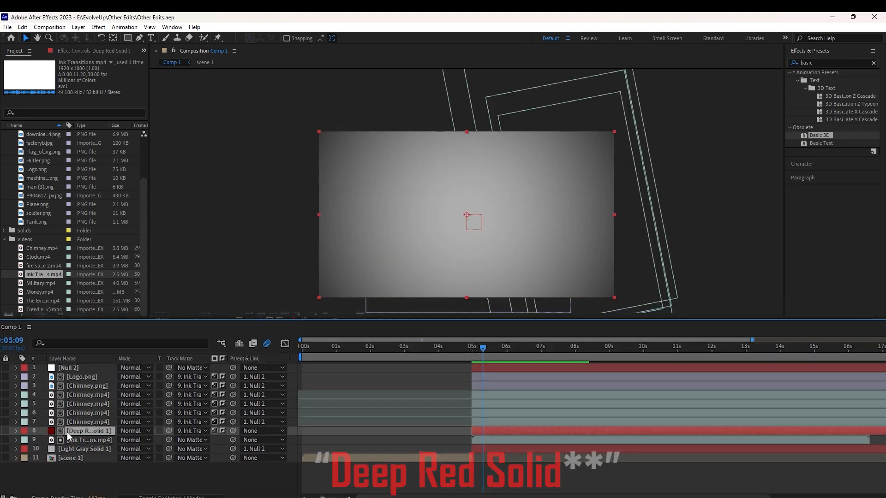
pyautogui.hotkey('ctrl', 'd')
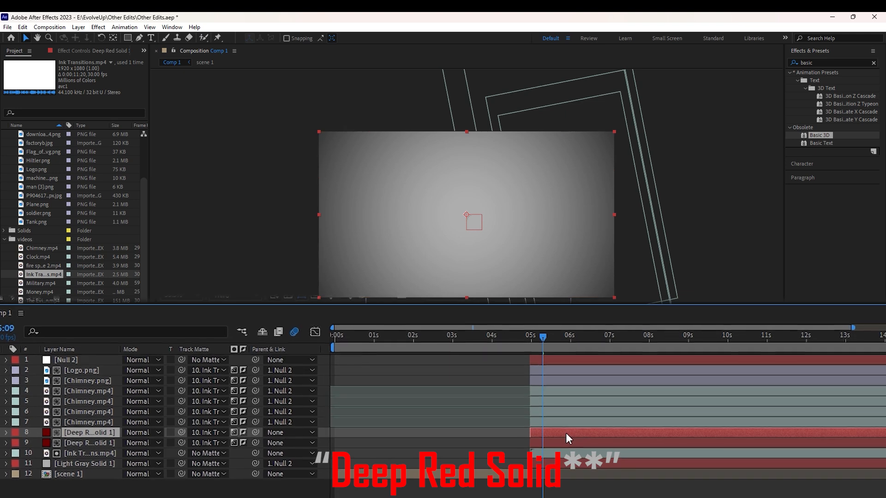
pyautogui.moveTo(565, 432); pyautogui.dragTo(583, 435)
pyautogui.press('pagedown')
pyautogui.press('pagedown')
pyautogui.press('pagedown')
pyautogui.press('pagedown')
pyautogui.press('pagedown')
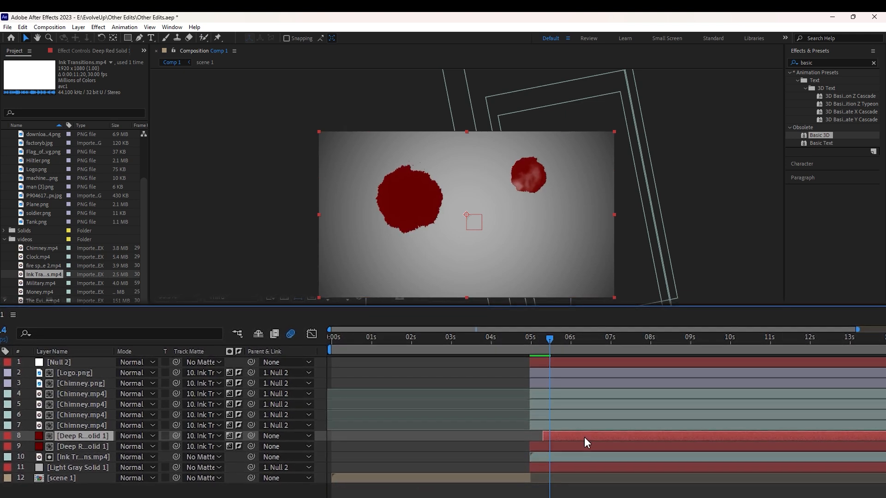
# - Start the upper Deep Red Solid 1 at 0:00:05:14 and add Ink Transitions.mp4 directly below it, starting at the same time
pyautogui.press('[')
pyautogui.moveTo(44, 276); pyautogui.dragTo(85, 443)
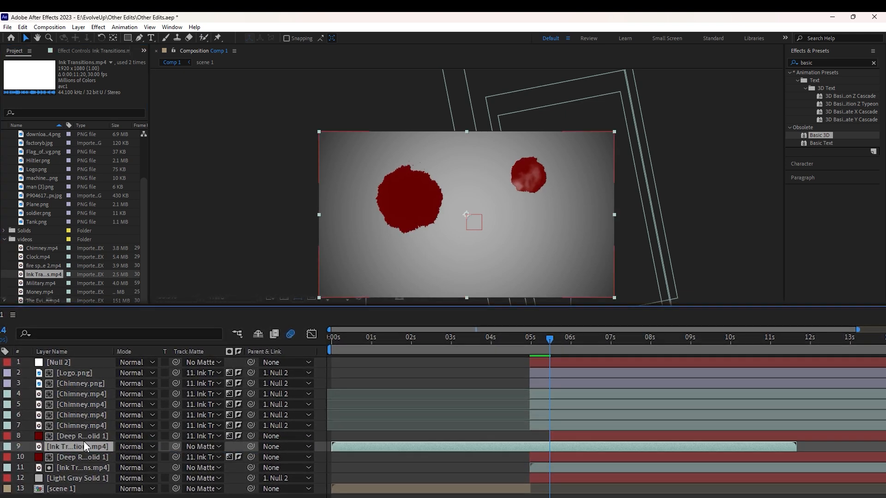
pyautogui.moveTo(537, 447); pyautogui.dragTo(762, 425)
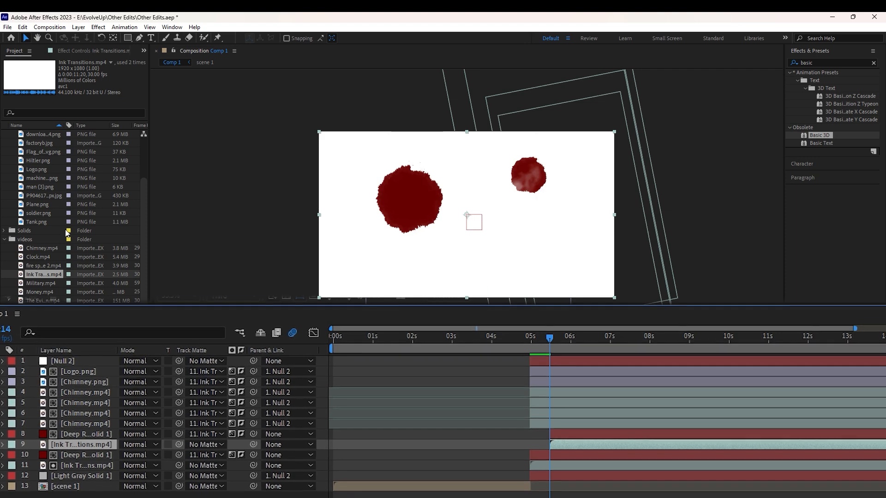
# - Add Clock.mp4 directly above the upper Deep Red Solid 1 and start it at 0:00:05:14
pyautogui.click(41, 257)
pyautogui.moveTo(41, 259); pyautogui.dragTo(73, 438)
pyautogui.moveTo(556, 438); pyautogui.dragTo(769, 450)
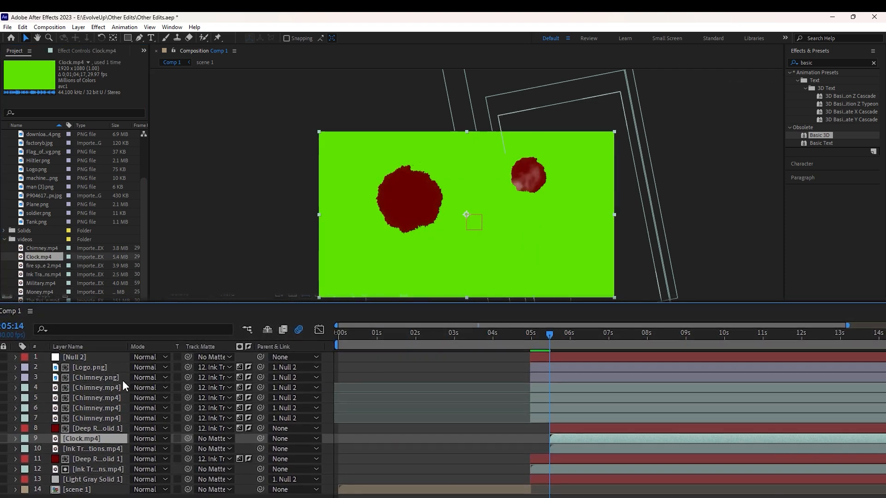
pyautogui.moveTo(92, 439); pyautogui.dragTo(101, 425)
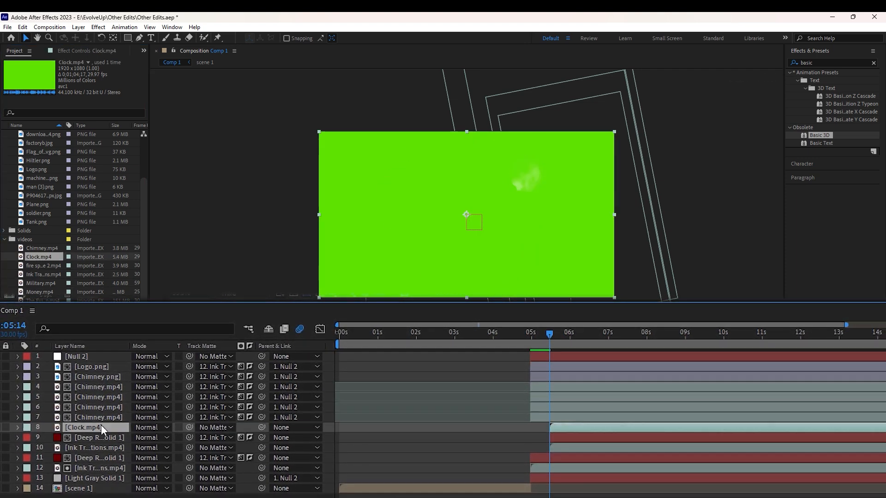
# - Apply Keylight (1.2) to Clock.mp4 and sample its green background as the screen colour
pyautogui.click(819, 63)
pyautogui.write('key')
pyautogui.moveTo(828, 167); pyautogui.dragTo(541, 183)
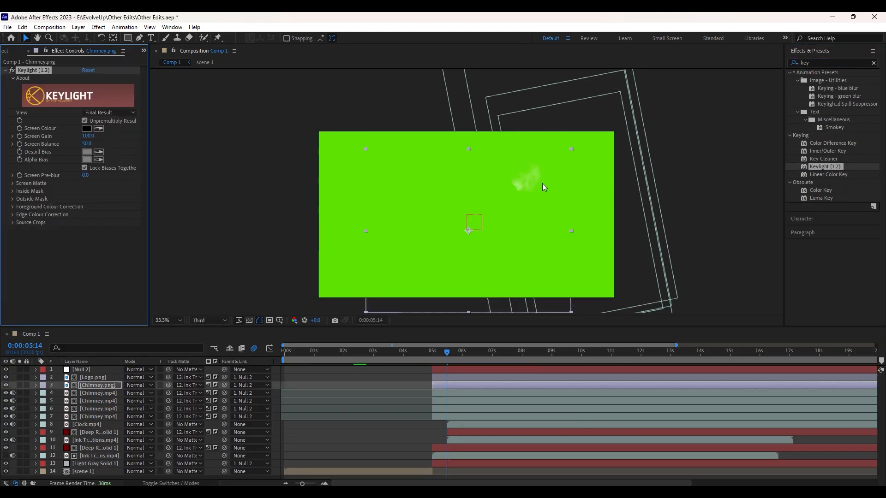
pyautogui.hotkey('ctrl', 'z')
pyautogui.moveTo(826, 166); pyautogui.dragTo(454, 422)
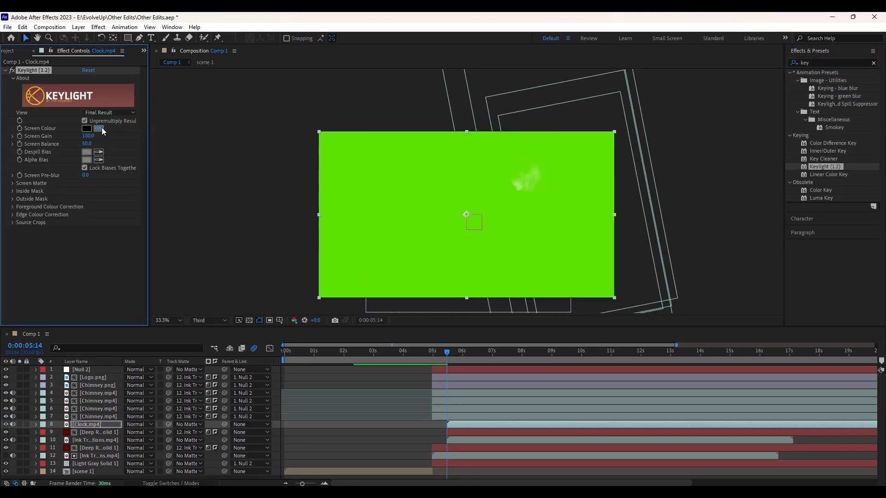
pyautogui.click(370, 263)
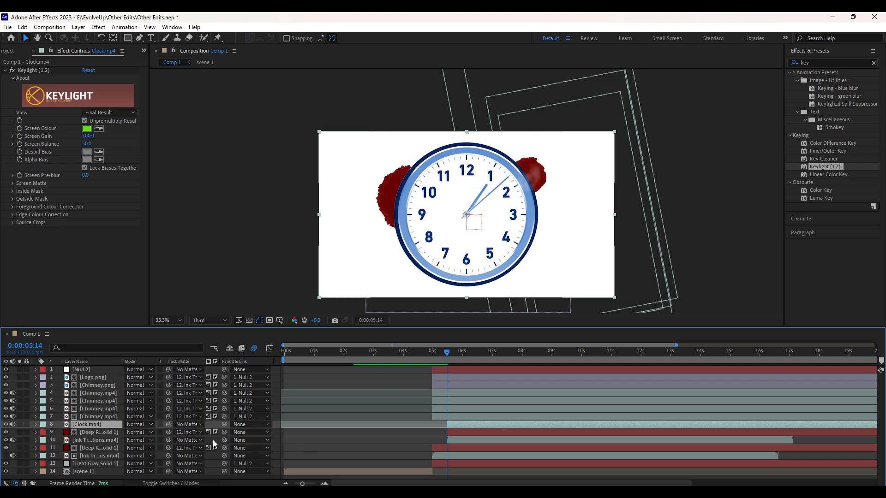
# - Use the upper Ink Transitions.mp4 as inverted luma matte for Clock.mp4 and the upper Deep Red Solid 1, and delay all three layers a few frames
pyautogui.keyDown('shift'); pyautogui.click(96, 432); pyautogui.keyUp('shift')
pyautogui.moveTo(168, 425)
pyautogui.mouseDown()
pyautogui.moveTo(116, 448)
pyautogui.moveTo(104, 442)
pyautogui.mouseUp()
pyautogui.click(215, 424)
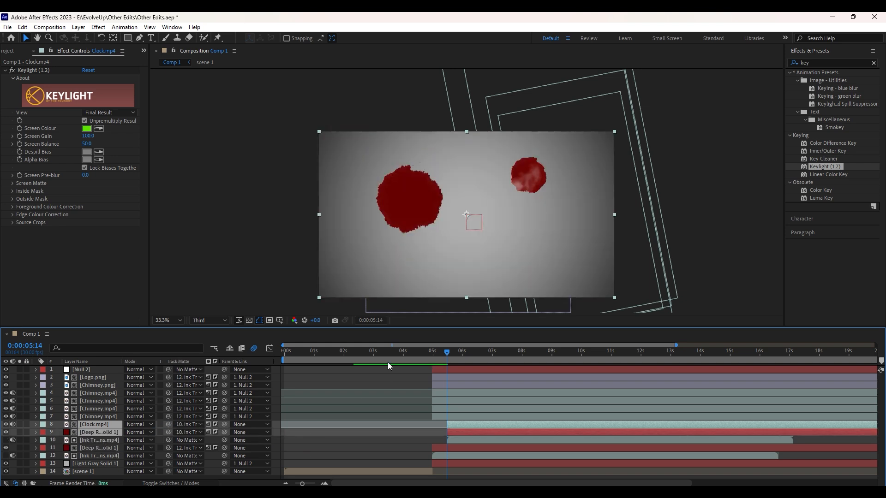
pyautogui.moveTo(446, 352); pyautogui.dragTo(429, 351)
pyautogui.press('space')
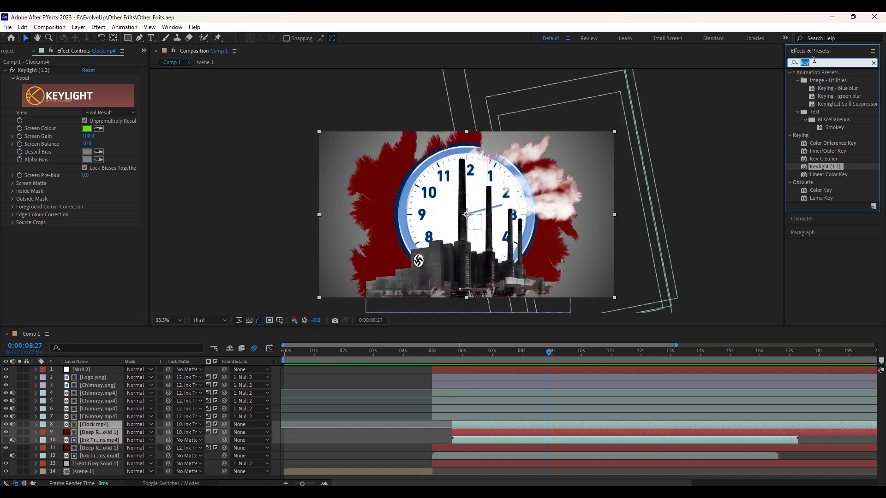
# - Apply the Tritone effect to Chimney.png
pyautogui.write('trit')
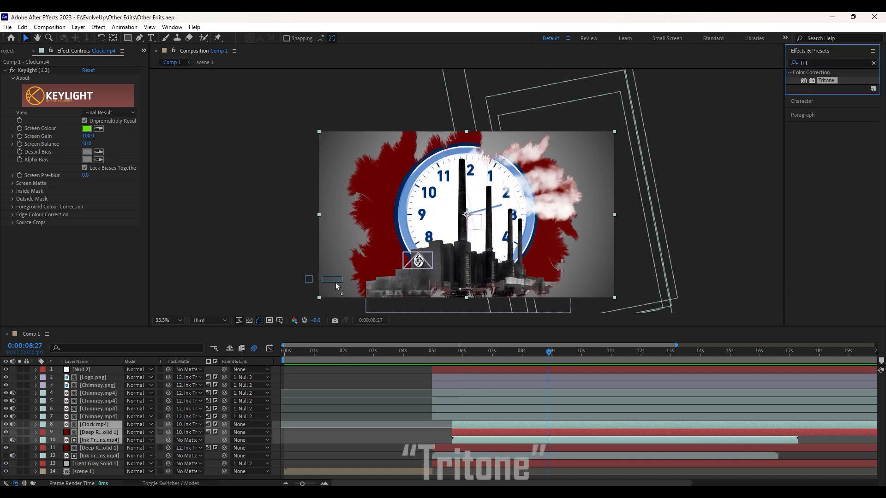
pyautogui.click(125, 442)
pyautogui.moveTo(126, 444); pyautogui.dragTo(95, 385)
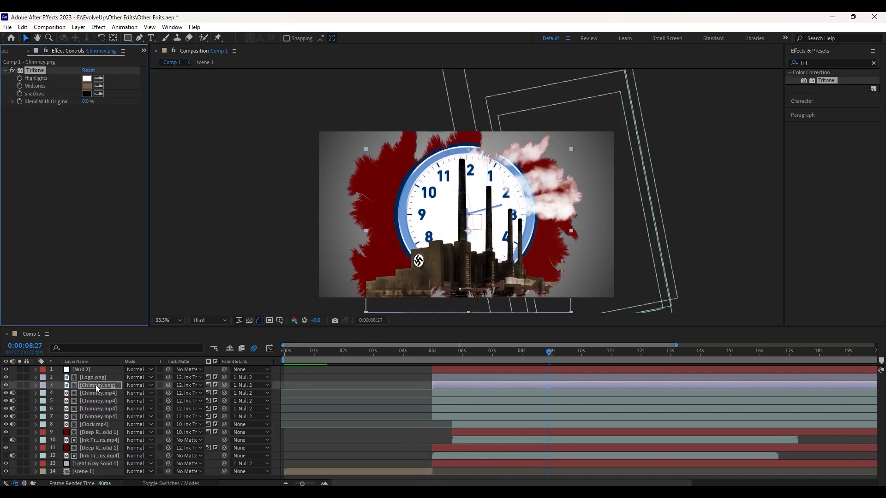
# - Set Chimney.png's Tritone highlights to a deep red and its midtones to a muted red around A92828
pyautogui.click(87, 78)
pyautogui.moveTo(265, 221); pyautogui.dragTo(220, 217)
pyautogui.click(357, 168)
pyautogui.click(87, 86)
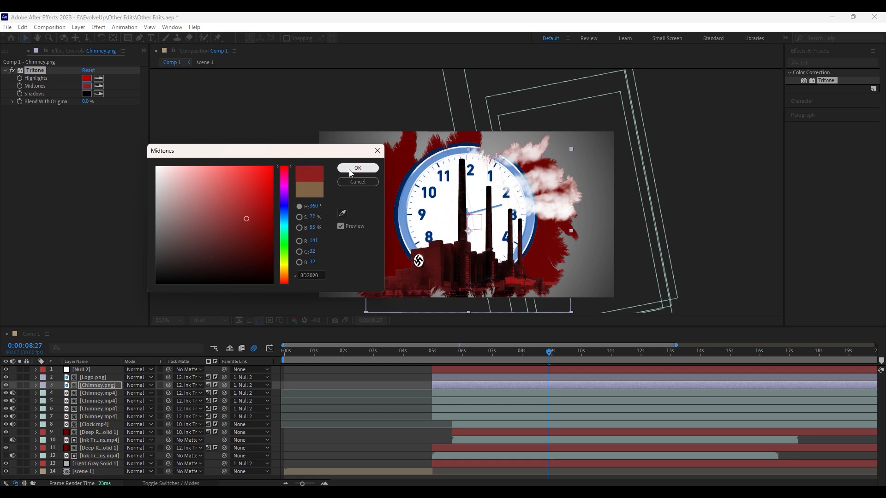
pyautogui.click(357, 168)
pyautogui.click(87, 86)
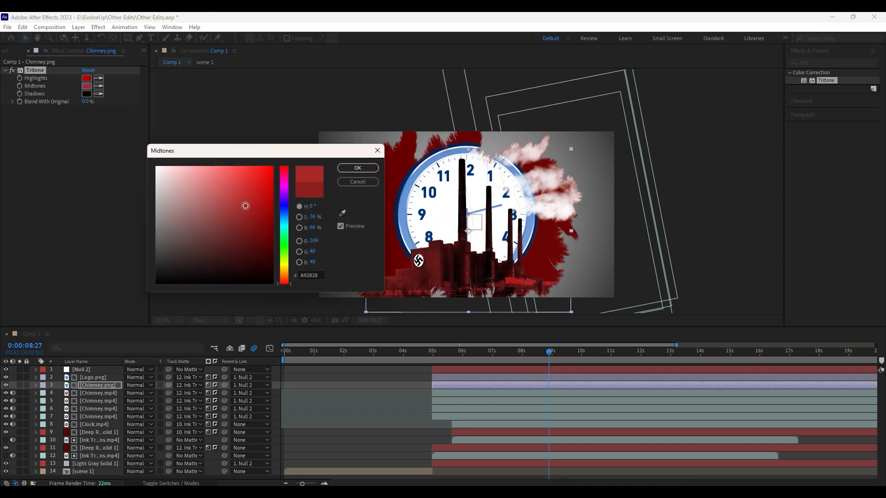
pyautogui.click(378, 169)
# - At 0:00:06:18, draw a narrow white rectangle as a new shape layer, centre its anchor point, and place it in the frame's upper-left corner
pyautogui.moveTo(532, 352); pyautogui.dragTo(474, 376)
pyautogui.click(481, 354)
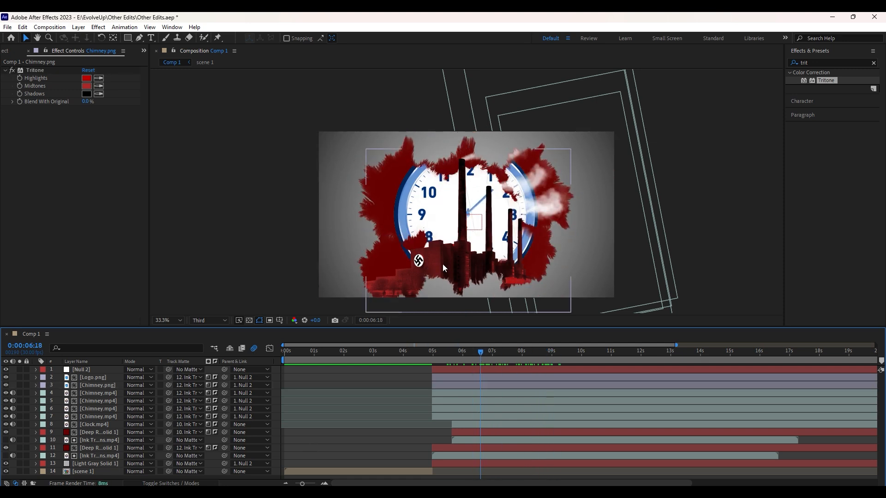
pyautogui.press('q')
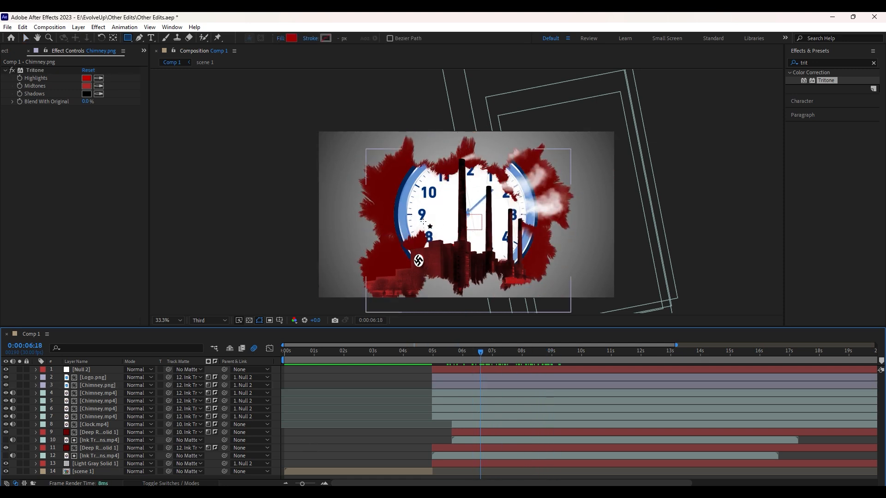
pyautogui.click(292, 38)
pyautogui.click(157, 168)
pyautogui.click(365, 171)
pyautogui.moveTo(388, 206); pyautogui.dragTo(417, 216)
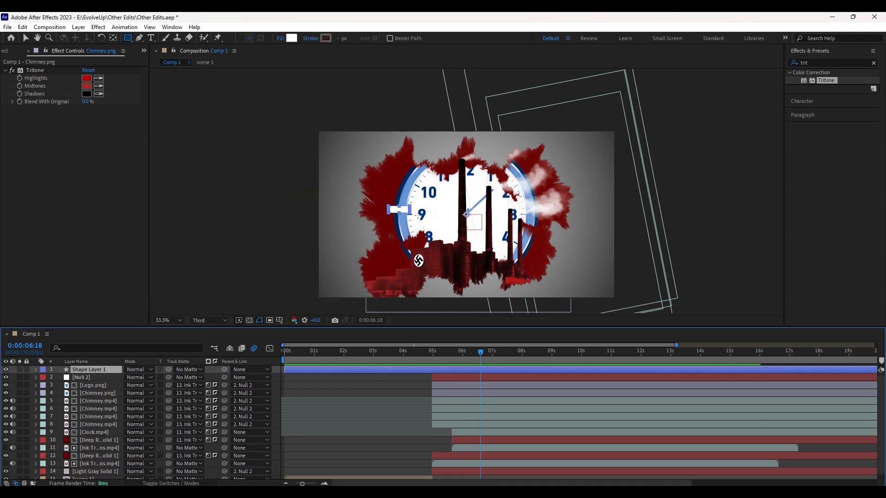
pyautogui.moveTo(476, 222); pyautogui.dragTo(484, 219)
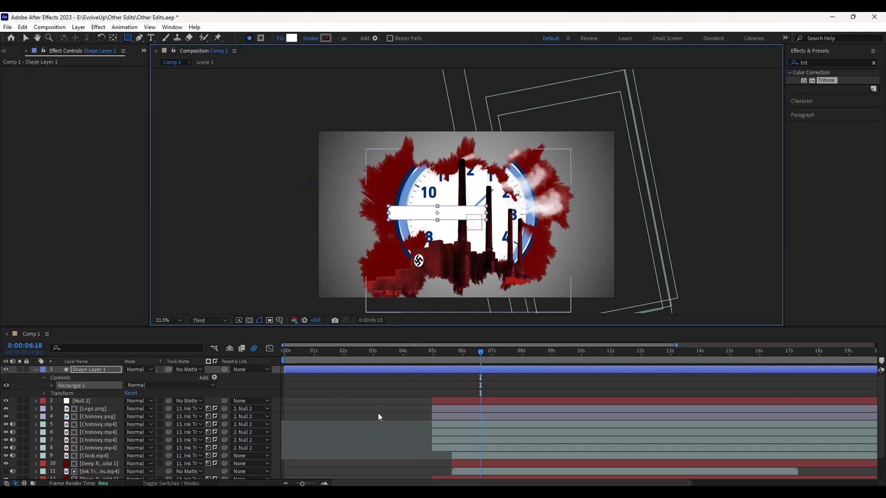
pyautogui.press('v')
pyautogui.hotkey('ctrl', 'shift', 'Home')
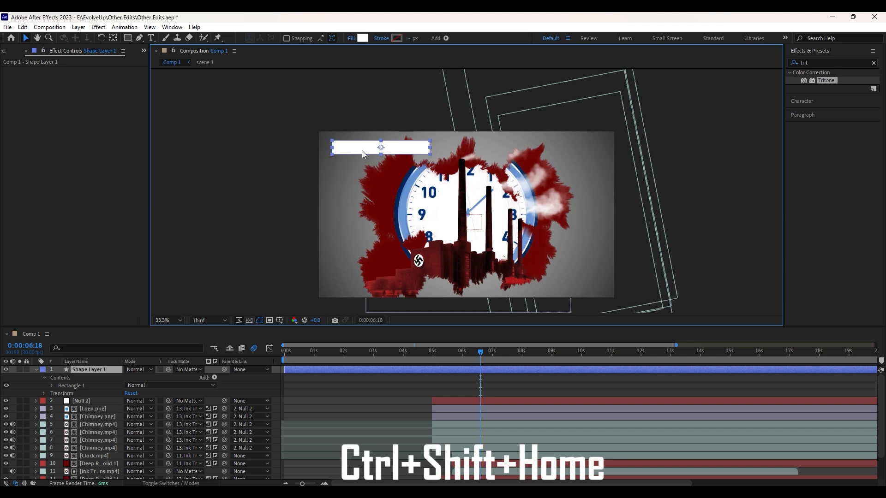
# - Add the text VOLKSWAGEN WOLFBURG in red FF0000 and fit it onto the white rectangle
pyautogui.hotkey('ctrl', 't')
pyautogui.click(344, 146)
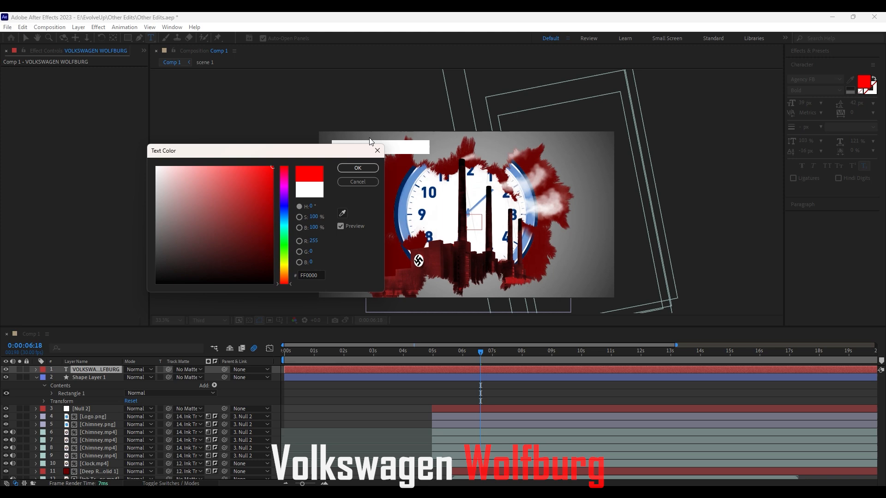
pyautogui.click(358, 167)
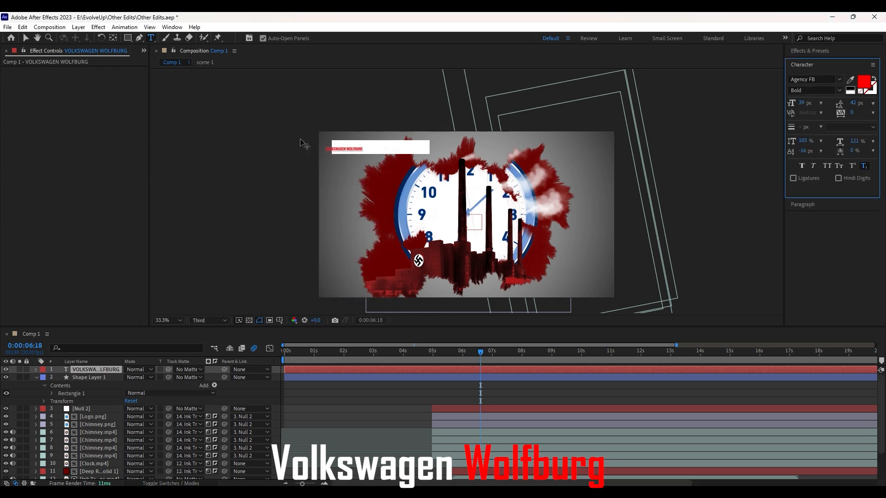
pyautogui.press('v')
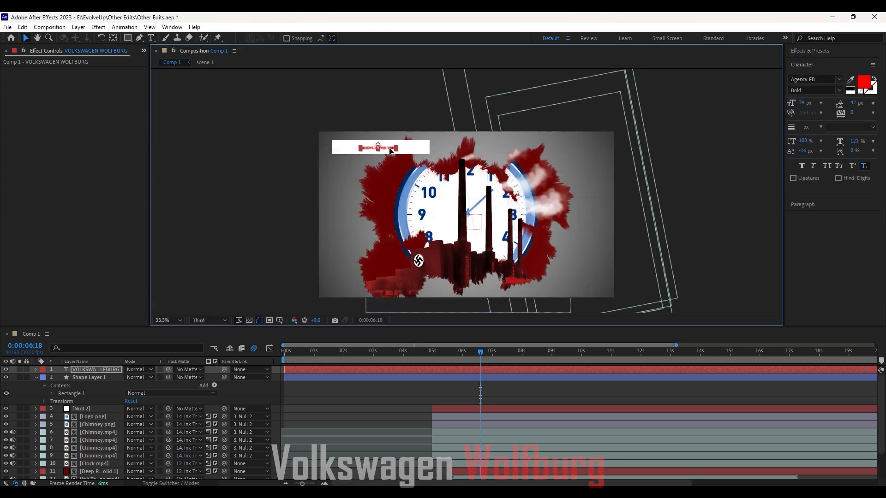
pyautogui.moveTo(357, 154); pyautogui.dragTo(377, 151)
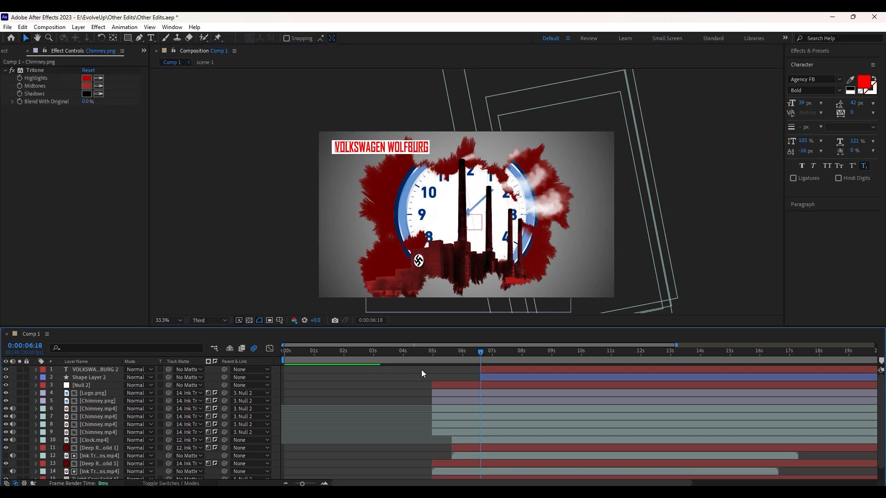
# - Pre-compose the VOLKSWAGEN WOLFBURG text and its white rectangle as volkswagen, and scale the new composition down
pyautogui.click(503, 385)
pyautogui.click(503, 377)
pyautogui.keyDown('shift'); pyautogui.click(496, 370); pyautogui.keyUp('shift')
pyautogui.rightClick(493, 368)
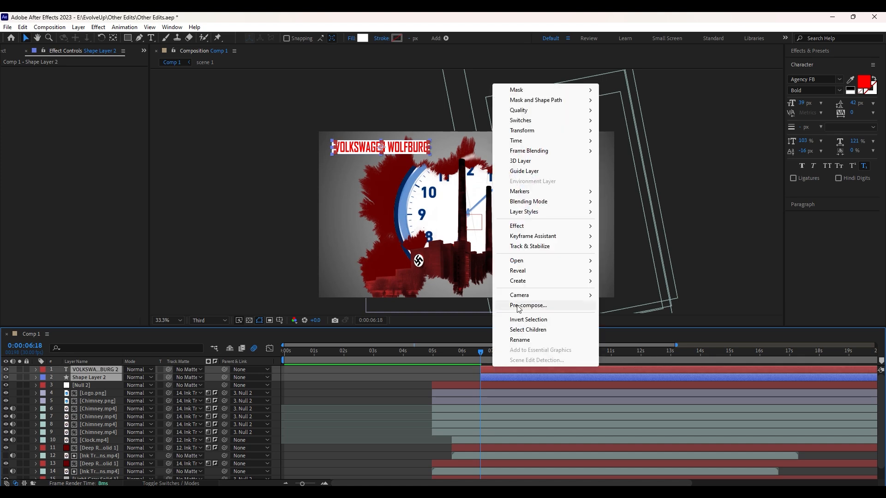
pyautogui.click(519, 304)
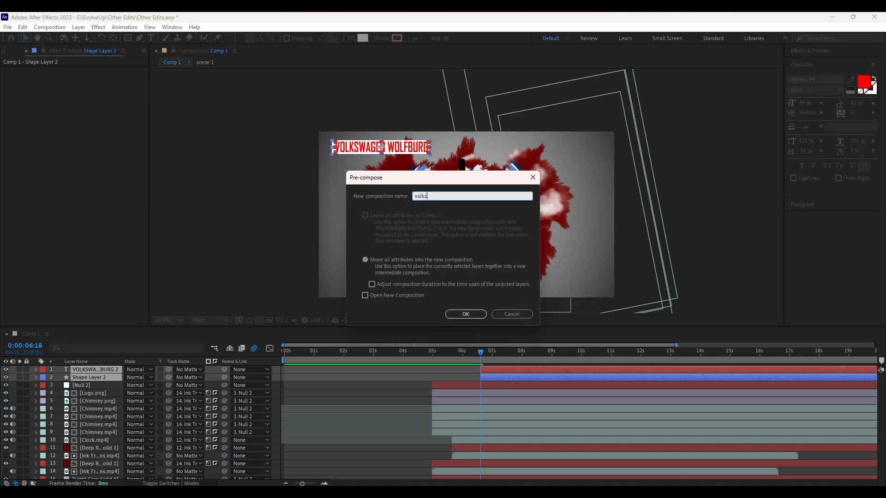
pyautogui.press('Return')
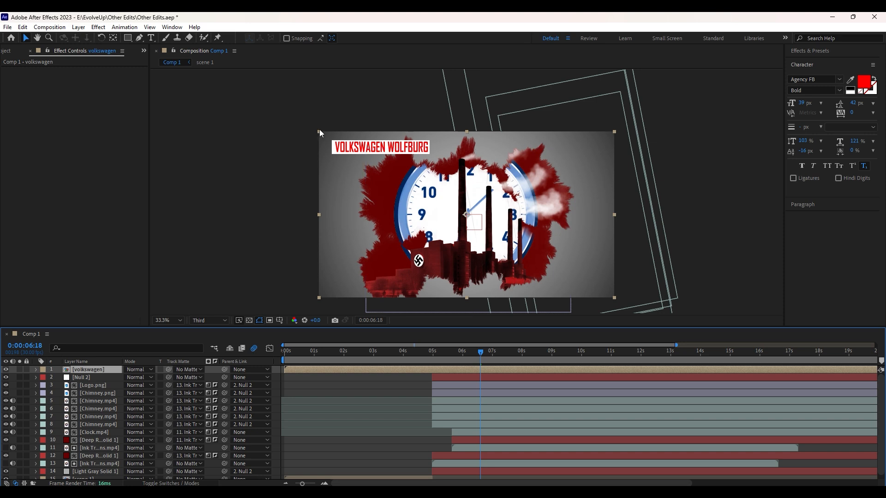
pyautogui.moveTo(319, 131); pyautogui.dragTo(386, 188)
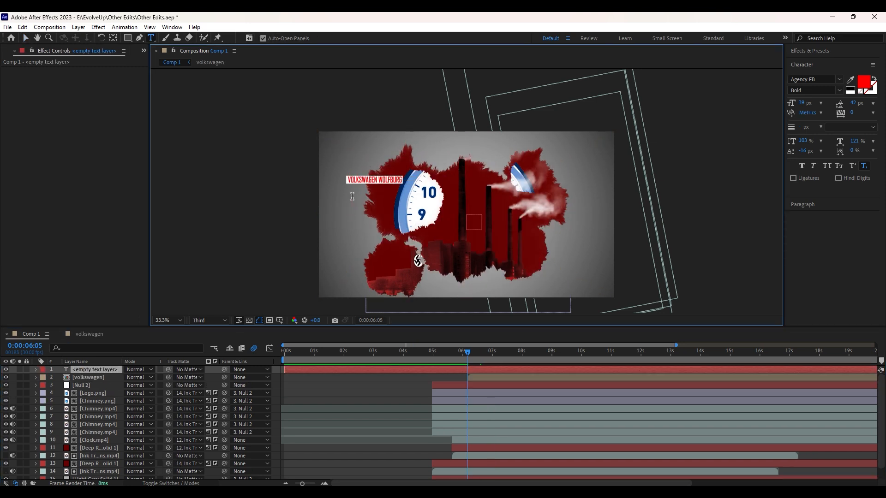
# - Add a WEAPONS FACTORY text layer below the VOLKSWAGEN WOLFBURG label and colour it white
pyautogui.write('WEA')
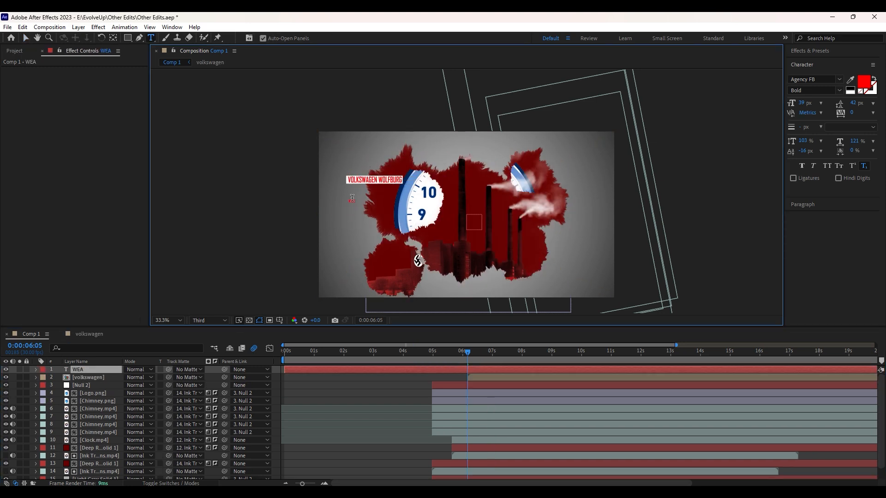
pyautogui.write('PONS FACTORY')
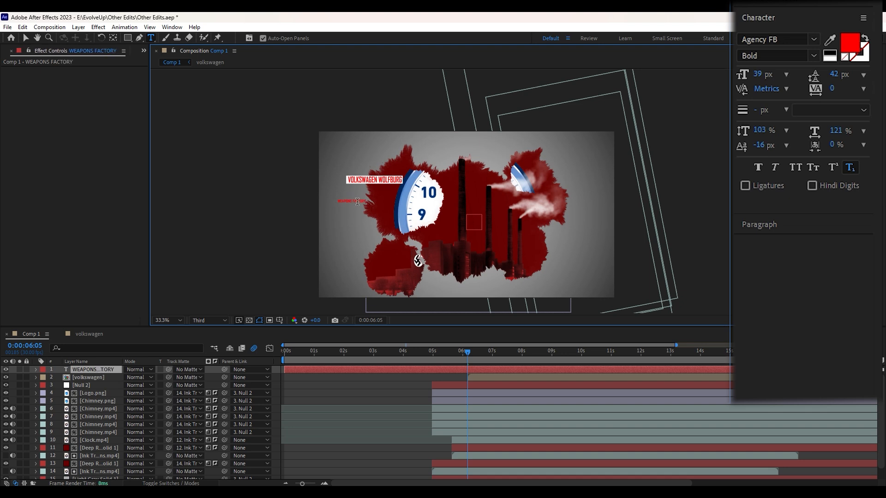
pyautogui.click(851, 43)
pyautogui.moveTo(180, 182); pyautogui.dragTo(87, 115)
pyautogui.click(358, 168)
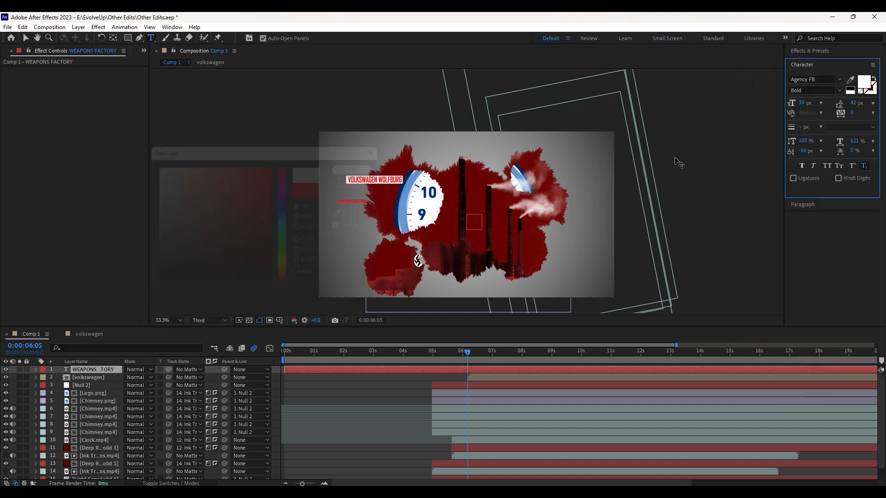
# - Enlarge the WEAPONS FACTORY text, place it directly beneath the VOLKSWAGEN WOLFBURG label, and centre its anchor point
pyautogui.press('v')
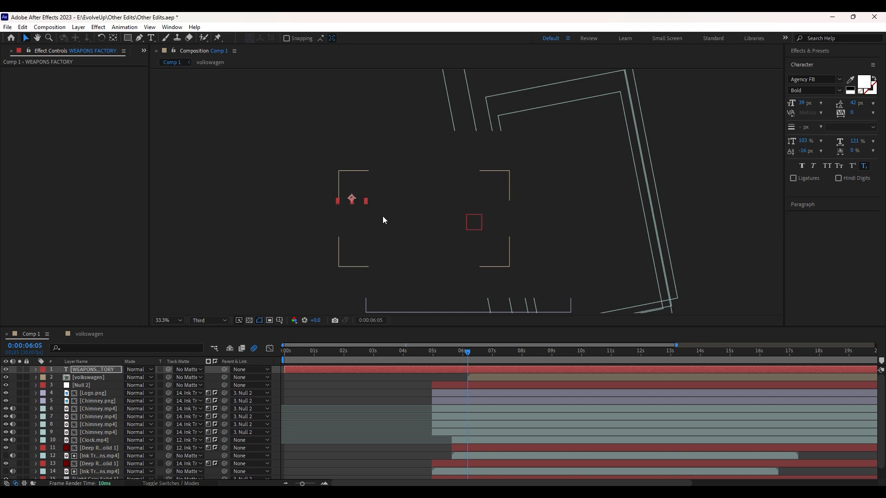
pyautogui.press('s')
pyautogui.moveTo(154, 378); pyautogui.dragTo(207, 379)
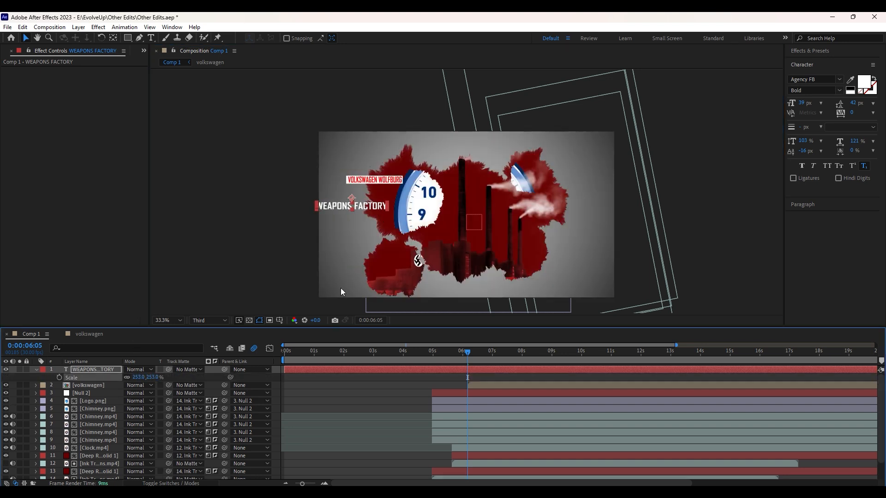
pyautogui.moveTo(359, 206); pyautogui.dragTo(407, 194)
pyautogui.hotkey('ctrl', 'alt', 'Home')
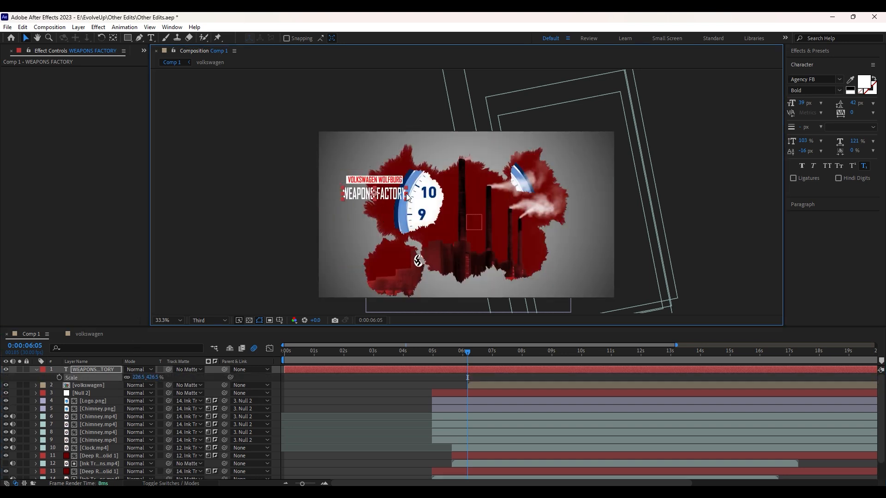
# - Start the WEAPONS FACTORY and volkswagen layers at 0:00:04:29 and move both directly below Null 2
pyautogui.click(308, 213)
pyautogui.keyDown('ctrl'); pyautogui.click(87, 371); pyautogui.keyUp('ctrl')
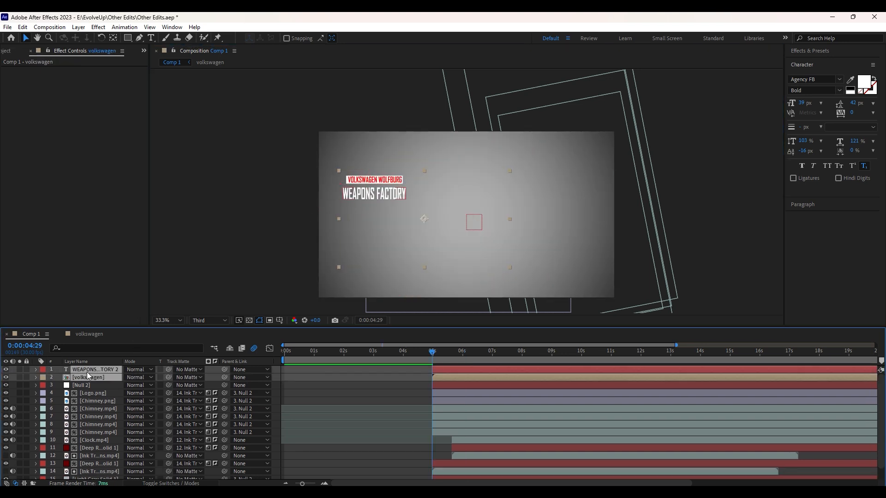
pyautogui.moveTo(89, 374); pyautogui.dragTo(95, 390)
# - Shift the WEAPONS FACTORY text and volkswagen label together slightly left and down in the frame, and check them at 0:00:07:21
pyautogui.click(442, 376)
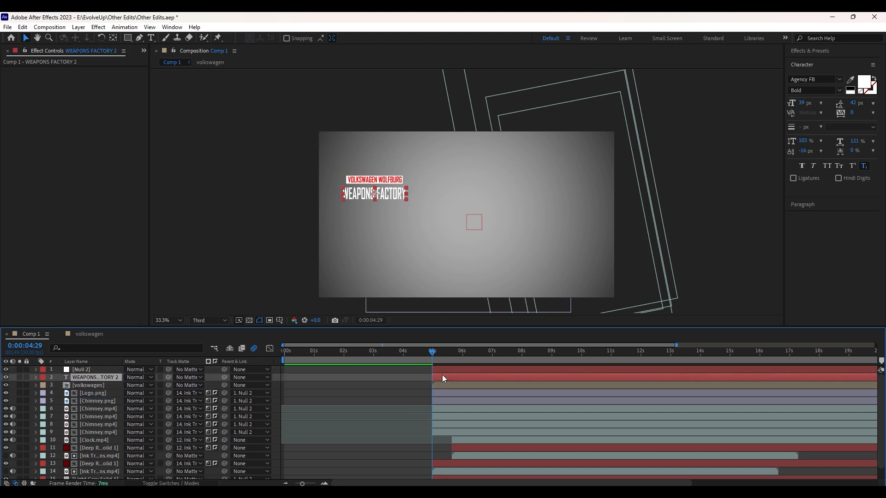
pyautogui.keyDown('ctrl'); pyautogui.click(444, 371); pyautogui.keyUp('ctrl')
pyautogui.click(407, 203)
pyautogui.click(447, 375)
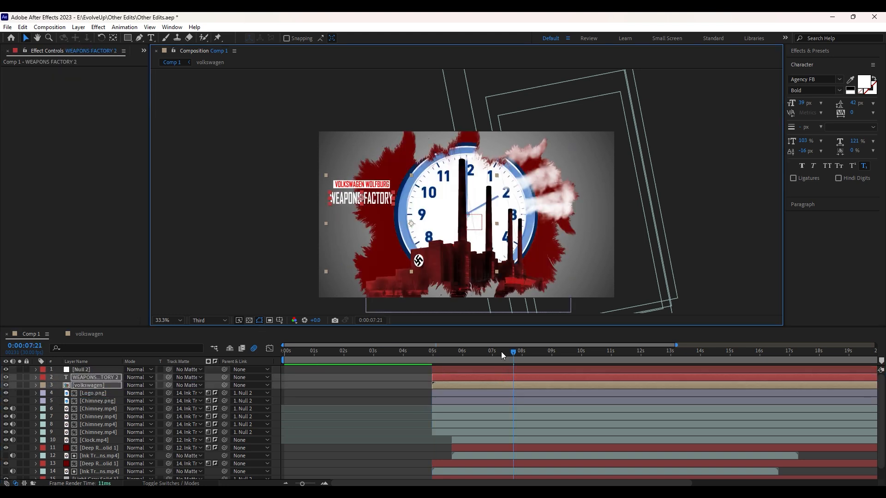
# - Add an Opacity text animator to the WEAPONS FACTORY layer, with the current time at 0:00:04:29
pyautogui.click(501, 351)
pyautogui.click(379, 433)
pyautogui.click(493, 377)
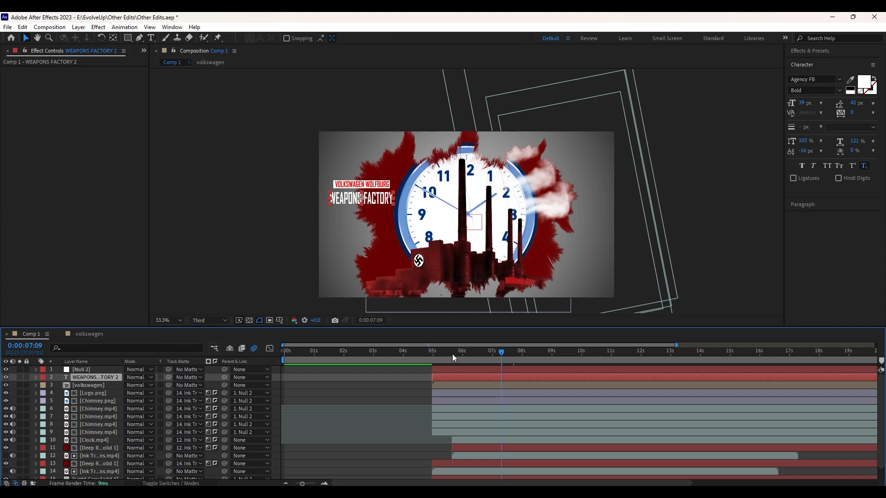
pyautogui.click(432, 353)
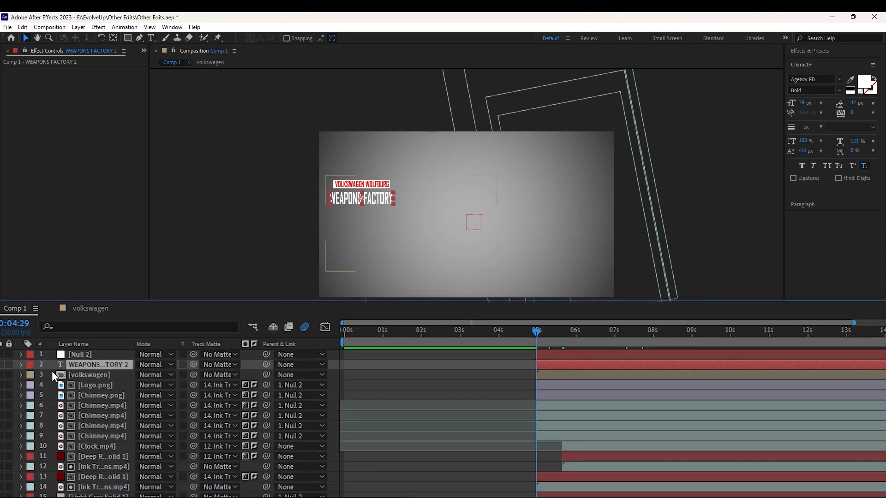
pyautogui.click(36, 377)
pyautogui.click(250, 377)
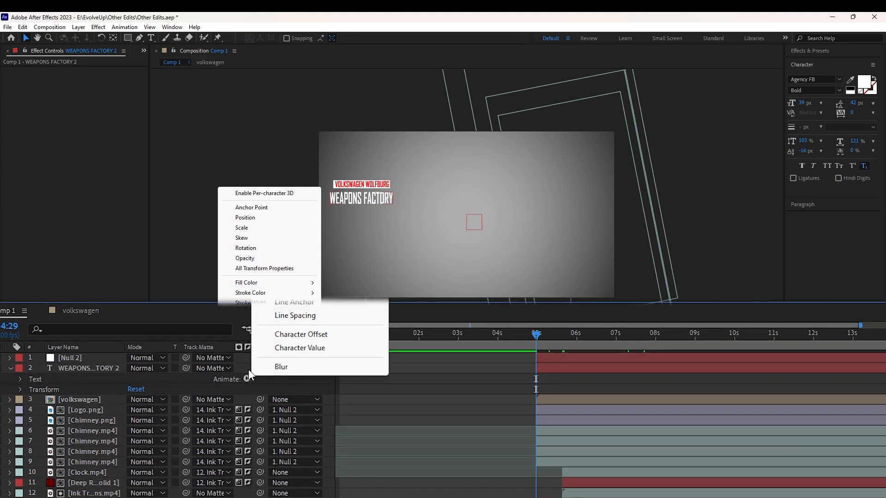
pyautogui.click(244, 258)
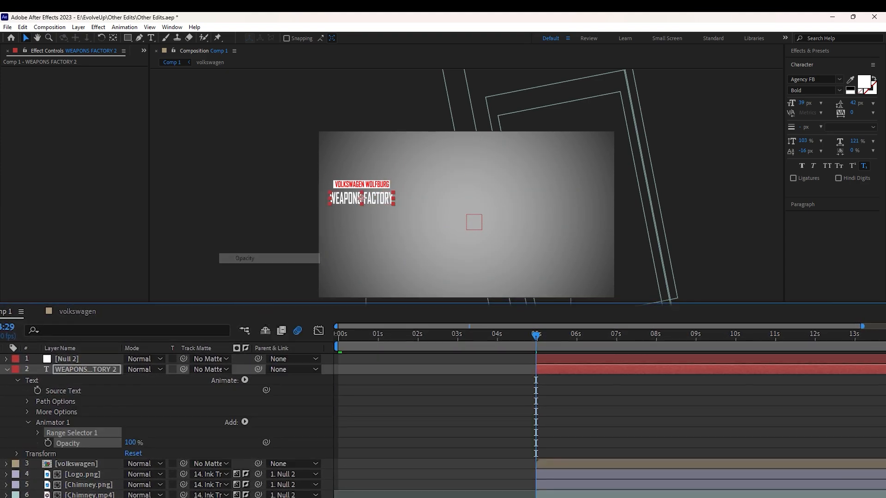
# - Set the animator's Opacity to 0% and keyframe the range selector's Start from 0% at 0:00:04:29 to 100% at 0:00:05:09
pyautogui.click(37, 433)
pyautogui.moveTo(130, 488); pyautogui.dragTo(10, 486)
pyautogui.click(55, 445)
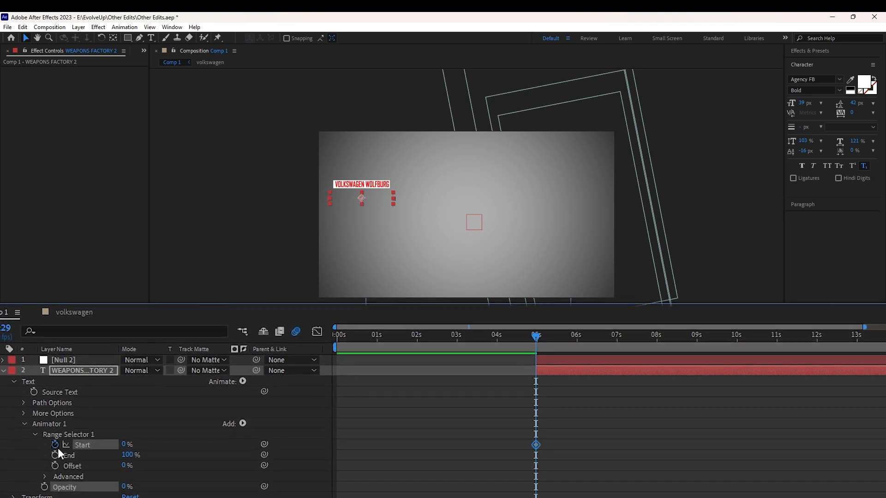
pyautogui.hotkey('shift', 'pagedown')
pyautogui.moveTo(125, 445); pyautogui.dragTo(282, 447)
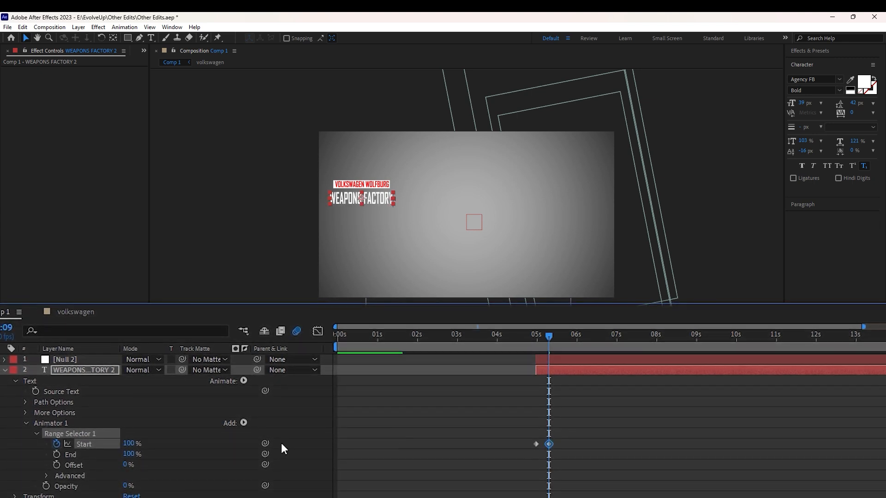
# - Turn on Randomize Order in the WEAPONS FACTORY range selector's advanced options, and collapse the animator
pyautogui.click(48, 474)
pyautogui.scroll(-5, 69, 461)
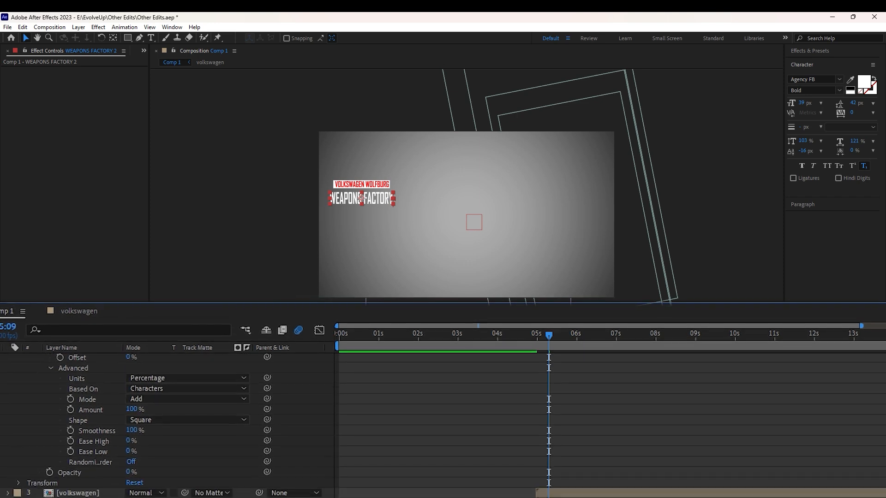
pyautogui.click(134, 461)
pyautogui.scroll(5, 718, 347)
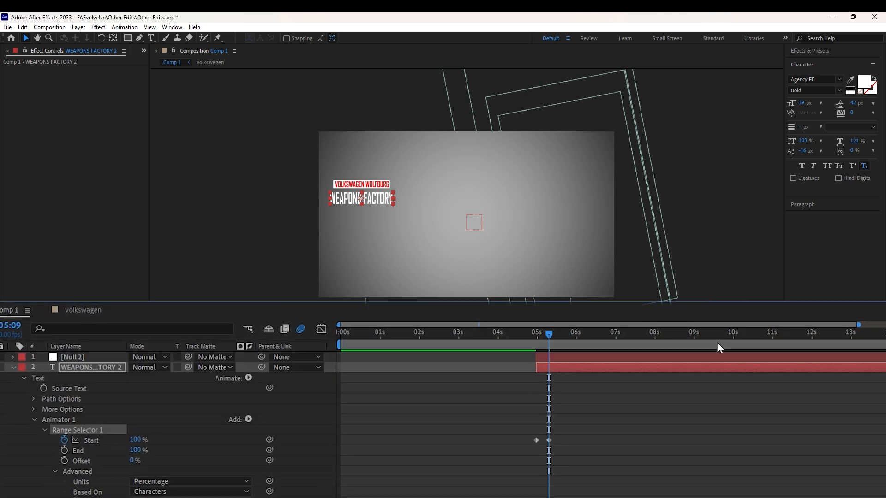
pyautogui.click(35, 418)
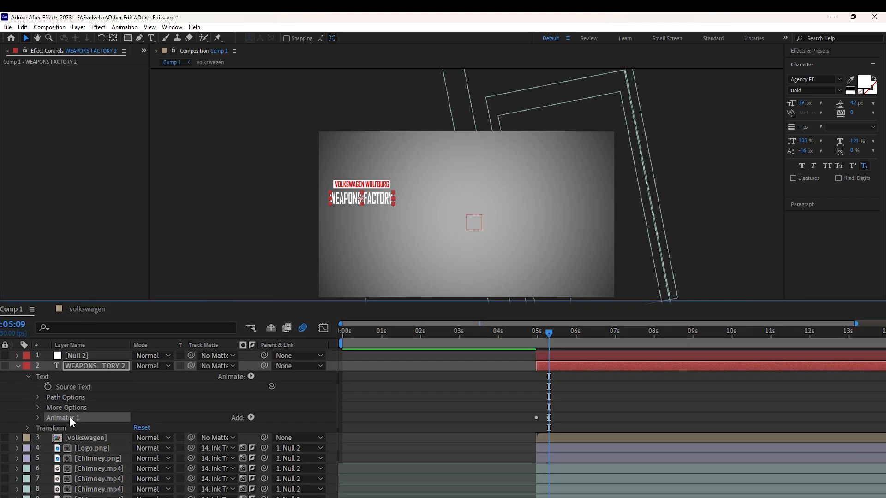
# - Use the Ink Transitions layer 14 as track matte for the WEAPONS FACTORY and volkswagen layers, and preview from 0:00:04:29
pyautogui.click(80, 434)
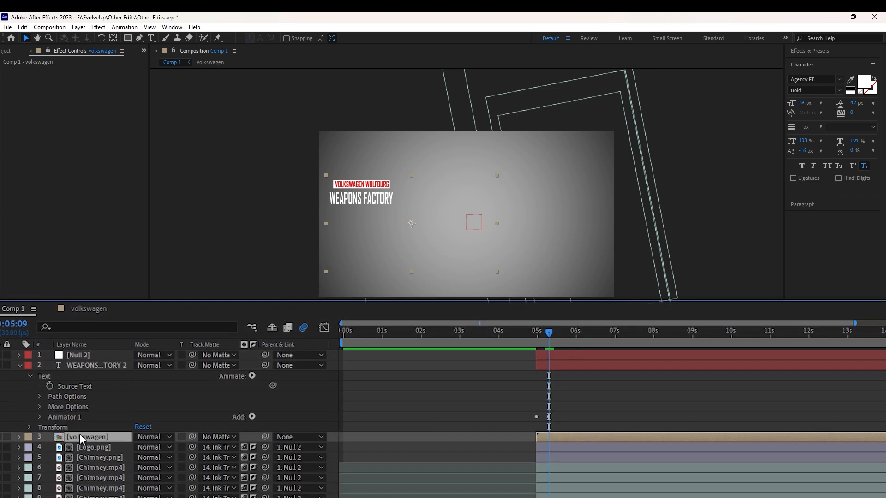
pyautogui.click(535, 330)
pyautogui.moveTo(568, 331); pyautogui.dragTo(499, 336)
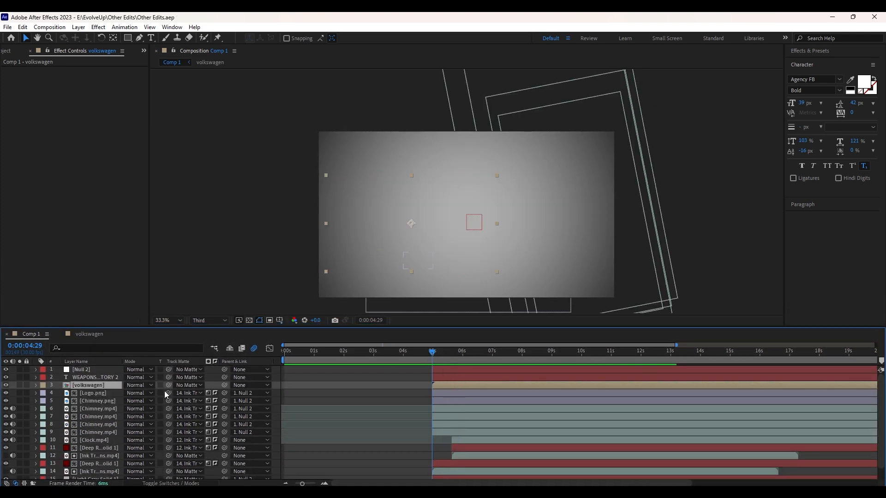
pyautogui.keyDown('ctrl'); pyautogui.click(97, 375); pyautogui.keyUp('ctrl')
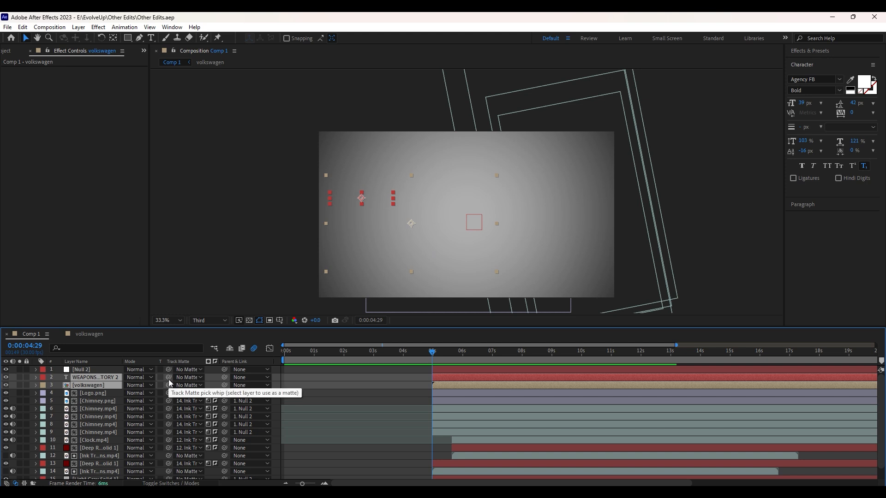
pyautogui.moveTo(168, 384); pyautogui.dragTo(129, 439)
pyautogui.moveTo(98, 469); pyautogui.dragTo(98, 469)
pyautogui.press('space')
pyautogui.press('space')
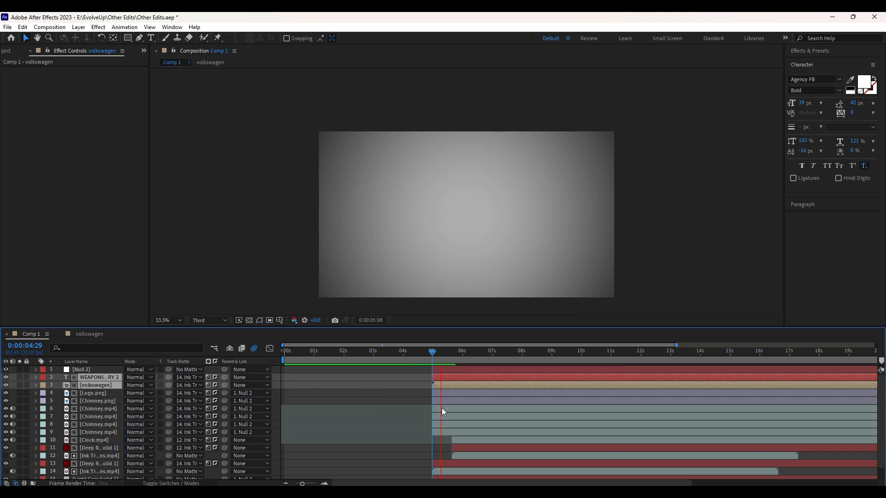
# - Shift the WEAPONS FACTORY Start keyframes to 0:00:05:09 and about 0:00:06:00, and preview the text reveal
pyautogui.click(438, 378)
pyautogui.press('u')
pyautogui.moveTo(446, 394)
pyautogui.mouseDown()
pyautogui.moveTo(428, 391)
pyautogui.moveTo(462, 393)
pyautogui.mouseUp()
pyautogui.press('space')
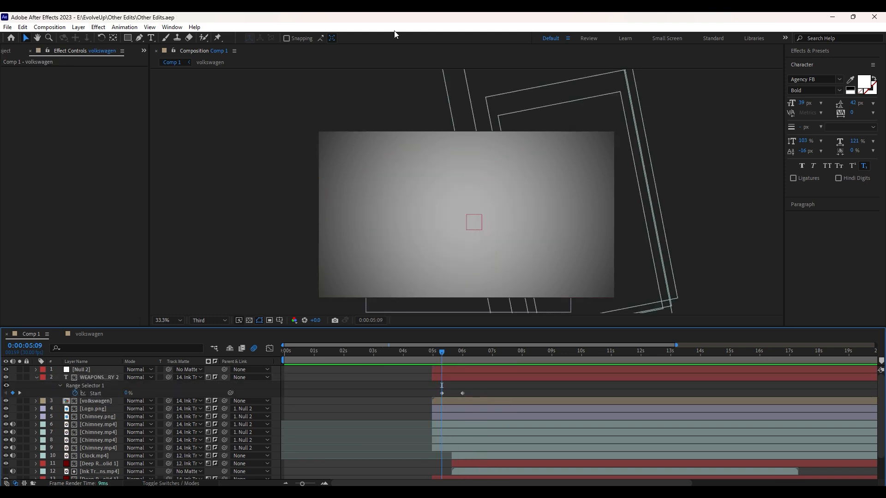
# - Draw a wide red rectangle shape across the clock and place Logo.png above it as the first layer
pyautogui.click(292, 38)
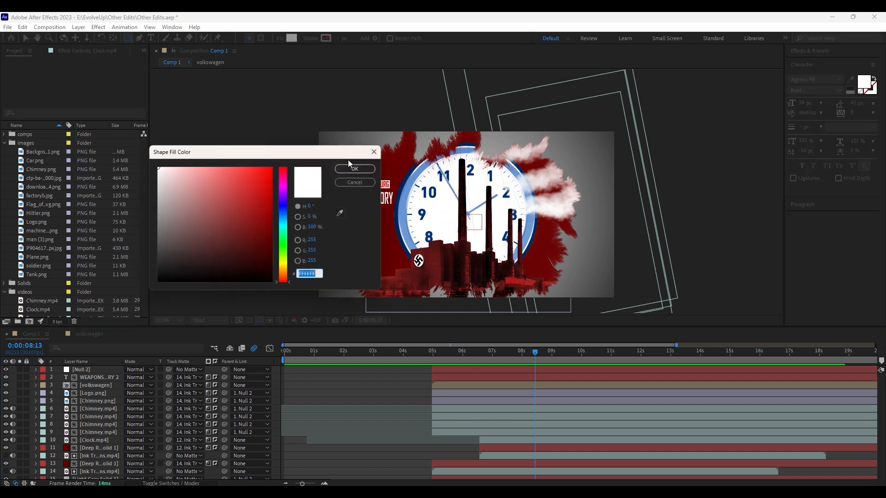
pyautogui.moveTo(246, 181)
pyautogui.mouseDown()
pyautogui.moveTo(389, 164)
pyautogui.moveTo(523, 230)
pyautogui.moveTo(521, 191)
pyautogui.moveTo(522, 211)
pyautogui.mouseUp()
pyautogui.click(356, 167)
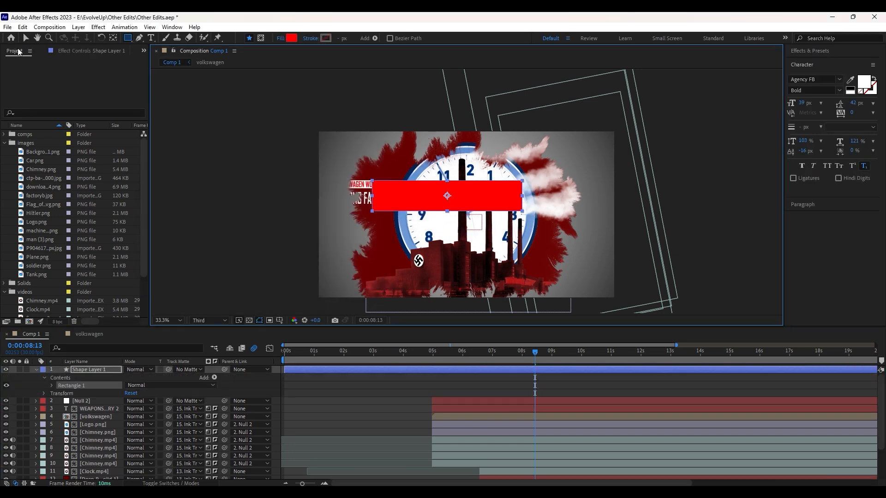
pyautogui.click(25, 38)
pyautogui.moveTo(41, 224); pyautogui.dragTo(530, 371)
# - Pre-compose Logo.png and Shape Layer 1 together into a composition named flag
pyautogui.keyDown('shift'); pyautogui.click(530, 370); pyautogui.keyUp('shift')
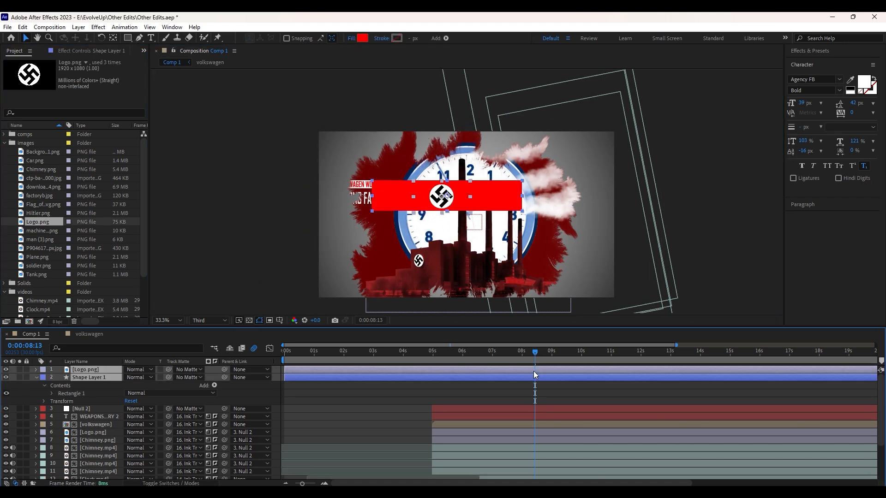
pyautogui.rightClick(531, 373)
pyautogui.click(549, 309)
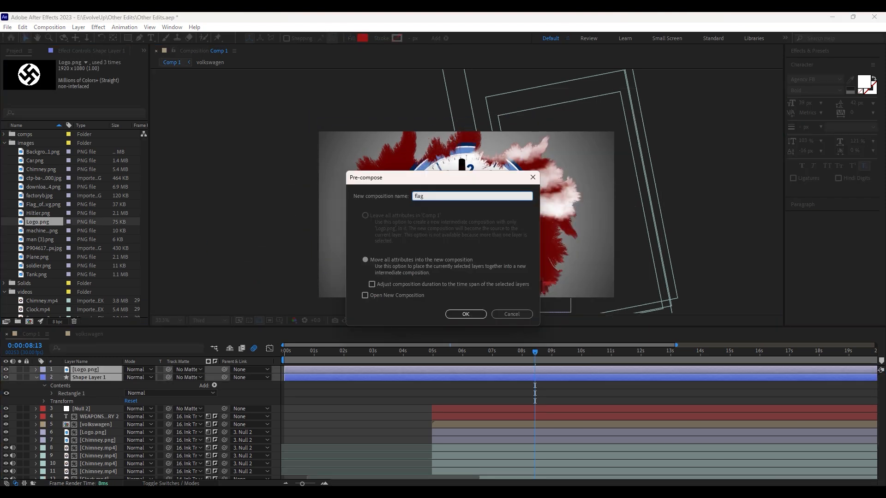
pyautogui.write('flag')
pyautogui.press('Return')
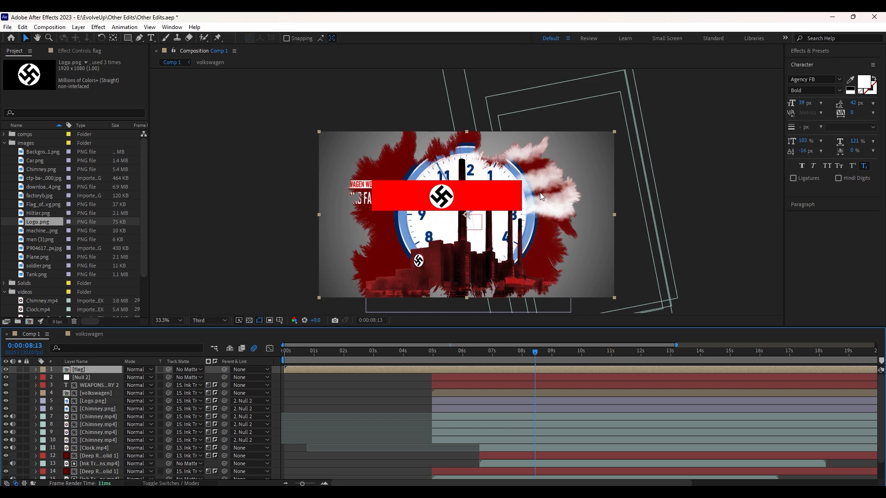
# - Scale down the flag layer, set its rotation to 90°, and position it on the factory wall beside the existing logo
pyautogui.moveTo(614, 132); pyautogui.dragTo(589, 145)
pyautogui.press('r')
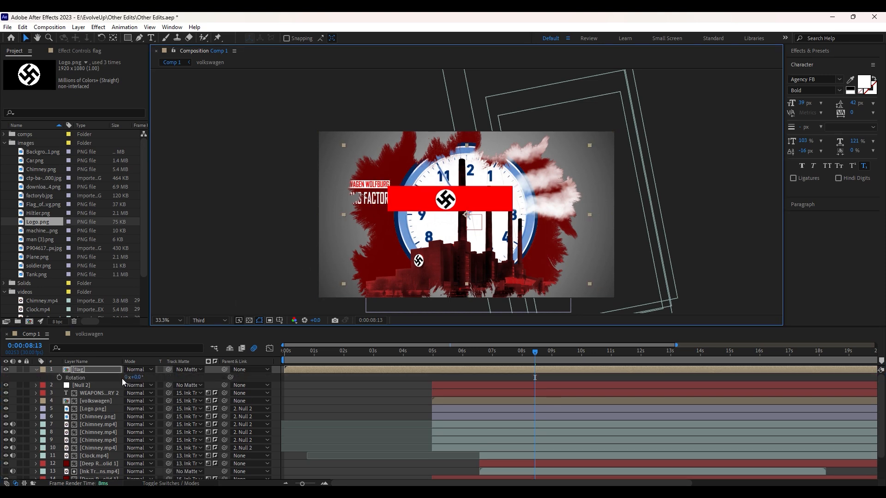
pyautogui.moveTo(133, 377); pyautogui.dragTo(181, 382)
pyautogui.click(142, 378)
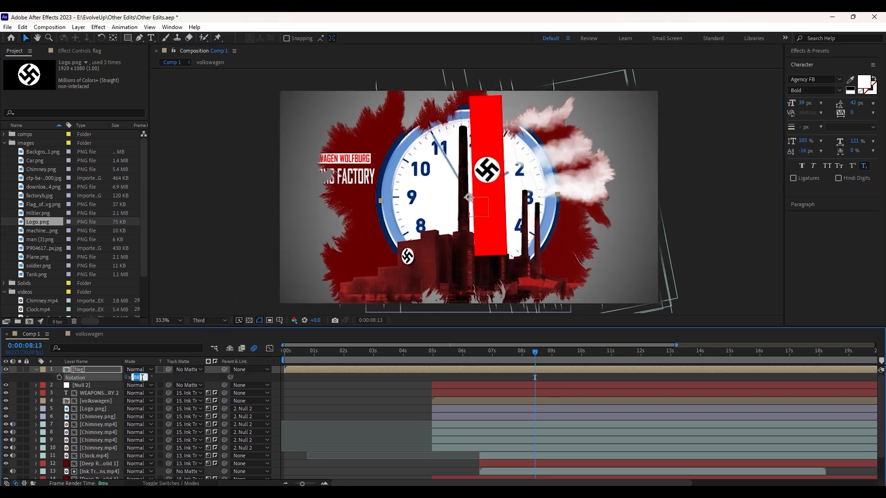
pyautogui.write('90')
pyautogui.press('Return')
pyautogui.moveTo(481, 211); pyautogui.dragTo(427, 278)
pyautogui.moveTo(497, 87); pyautogui.dragTo(427, 212)
pyautogui.moveTo(397, 254); pyautogui.dragTo(441, 262)
# - Find the Basic 3D effect and apply it to the flag layer
pyautogui.click(807, 52)
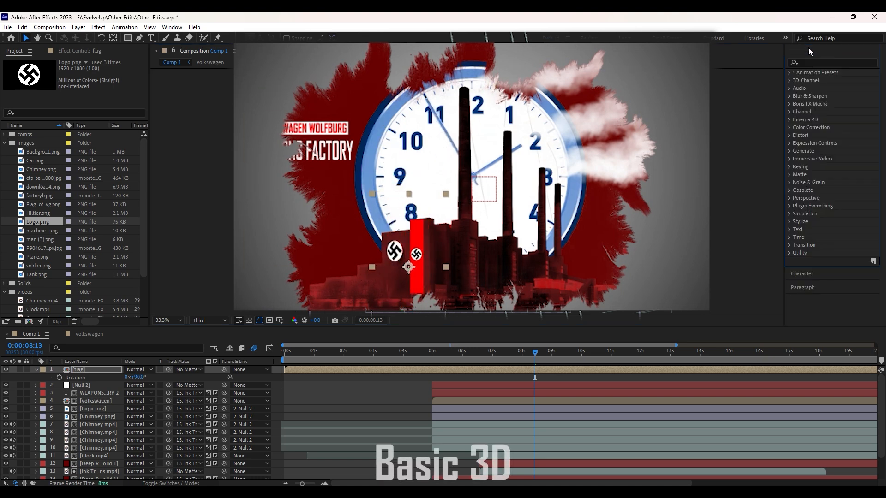
pyautogui.click(808, 62)
pyautogui.write('basic')
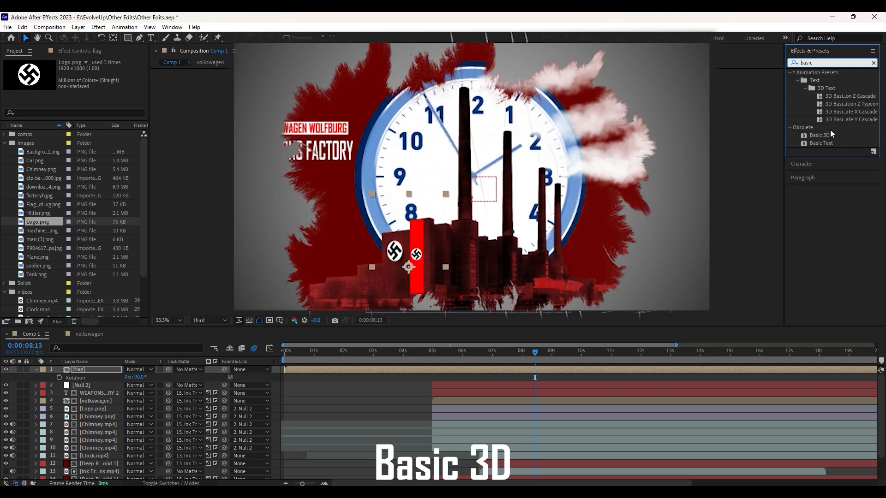
pyautogui.moveTo(820, 134); pyautogui.dragTo(496, 216)
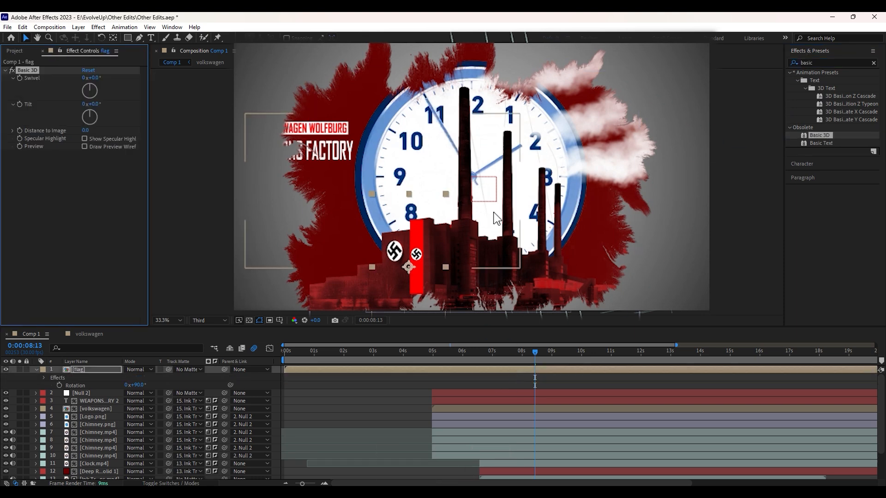
# - Resize the flag and reposition it on the factory wall between the round logo and the tallest chimney
pyautogui.moveTo(446, 194); pyautogui.dragTo(456, 175)
pyautogui.moveTo(455, 266); pyautogui.dragTo(463, 264)
pyautogui.moveTo(463, 176); pyautogui.dragTo(456, 200)
pyautogui.moveTo(432, 256); pyautogui.dragTo(438, 253)
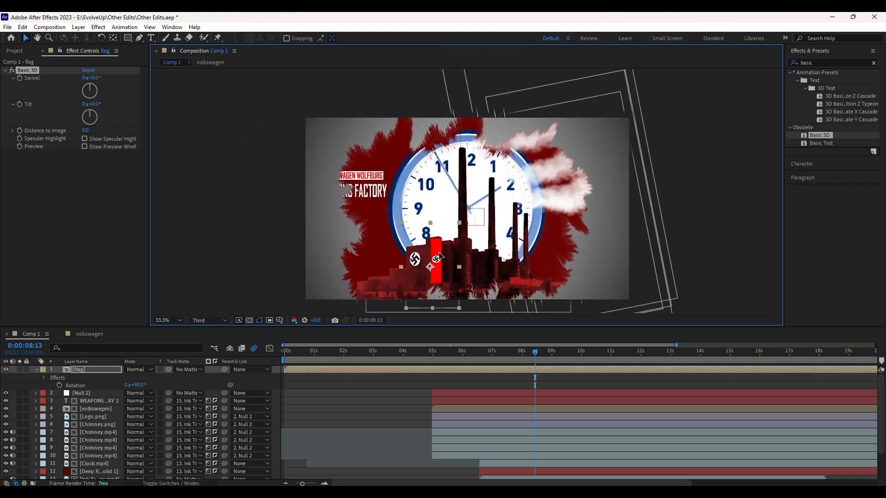
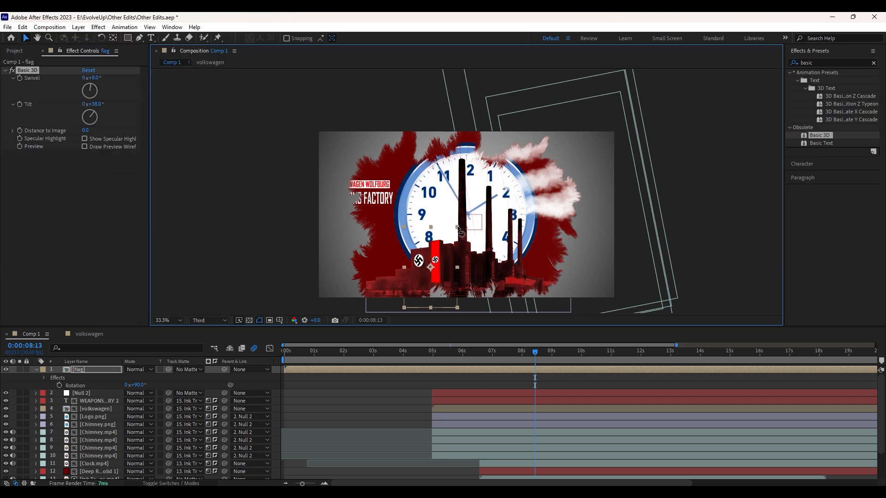
# - Rotate the flag to about 91.2°, set its Basic 3D Swivel to 6° and Tilt to 30°, and nudge it against the wall
pyautogui.press('w')
pyautogui.moveTo(460, 232); pyautogui.dragTo(435, 248)
pyautogui.press('v')
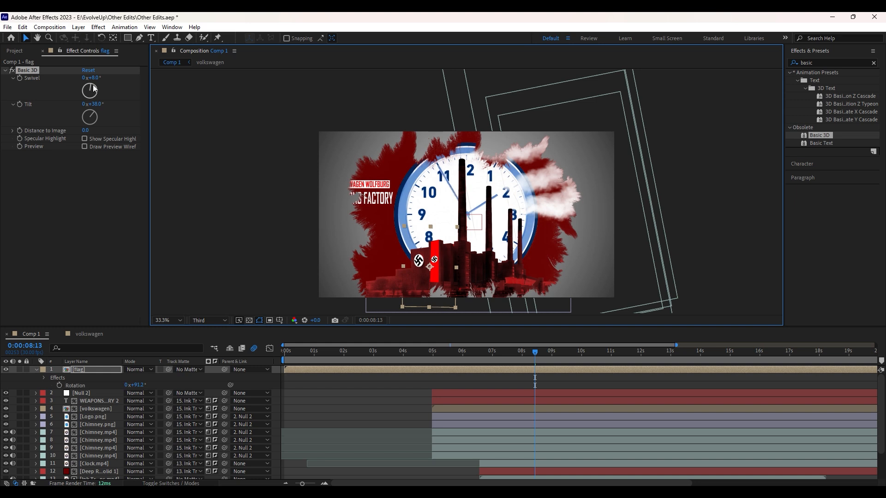
pyautogui.moveTo(93, 78); pyautogui.dragTo(92, 78)
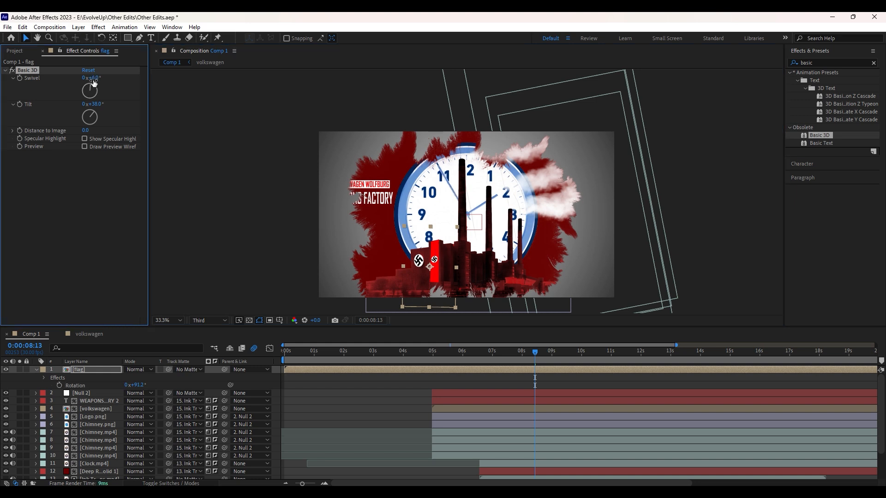
pyautogui.moveTo(438, 248); pyautogui.dragTo(437, 250)
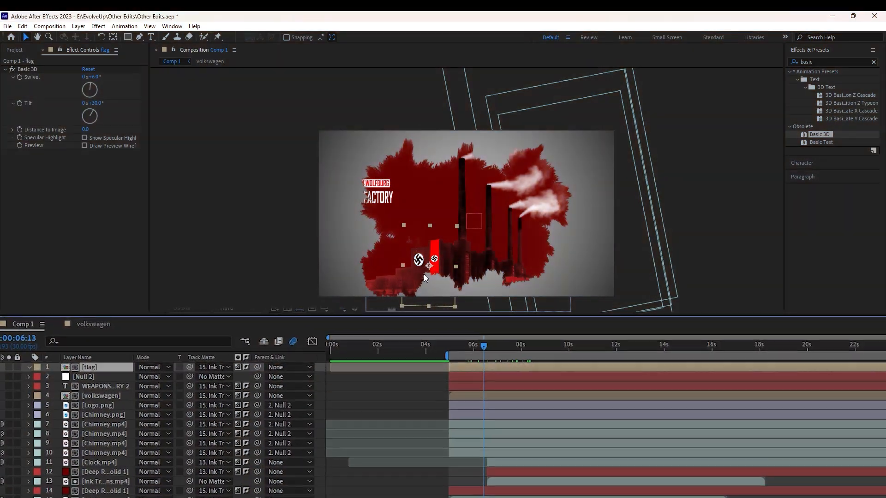
# - Draw a tall rectangular mask around the flag on the flag layer and expand the mask's properties
pyautogui.press('q')
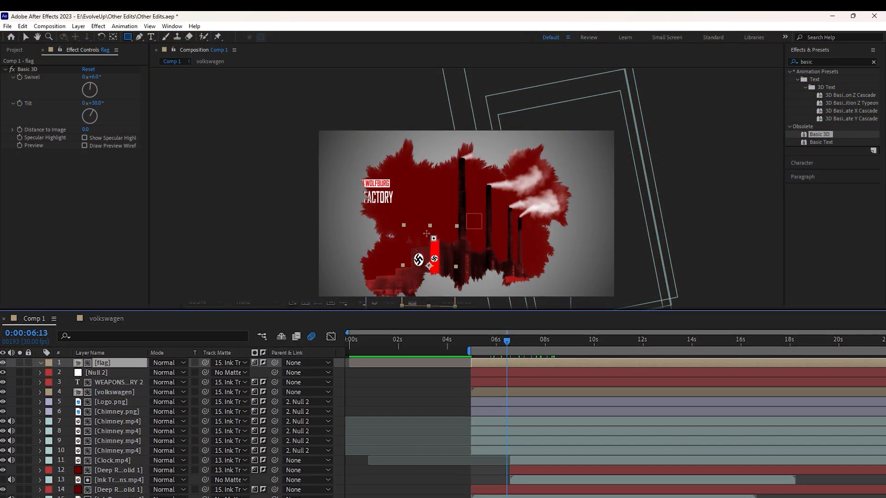
pyautogui.moveTo(425, 221); pyautogui.dragTo(449, 288)
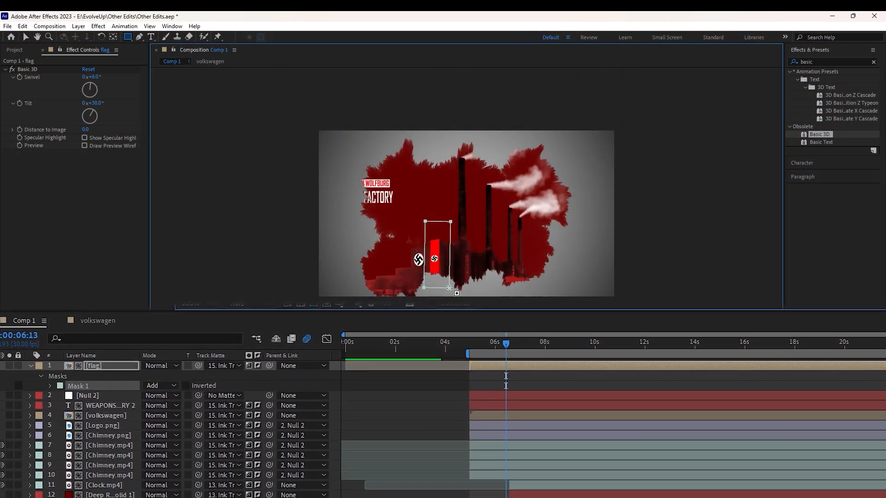
pyautogui.click(46, 387)
pyautogui.click(46, 388)
# - Keyframe the flag's Mask Path at 0:00:05:25 and 0:00:06:25 with the mask covering the flag
pyautogui.moveTo(505, 345); pyautogui.dragTo(490, 345)
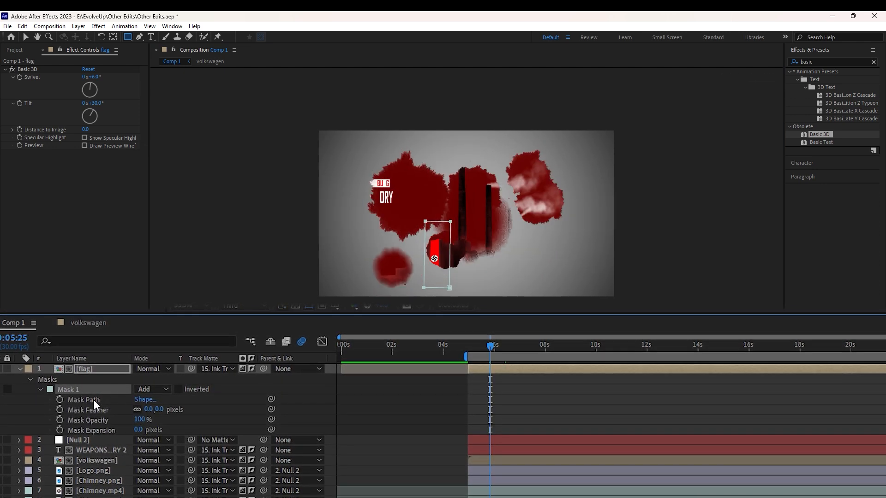
pyautogui.press('space')
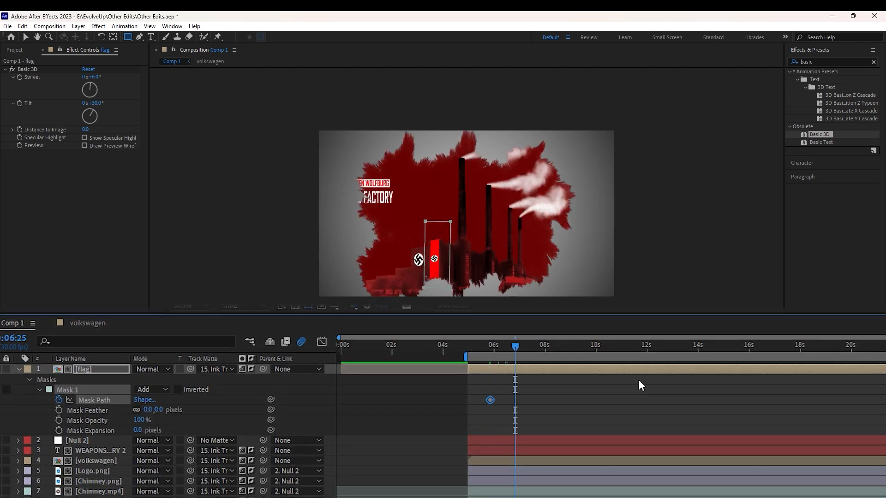
pyautogui.click(2, 399)
# - Move the mask straight up above the flag at 0:00:05:25 and apply Easy Ease to both Mask Path keyframes
pyautogui.moveTo(515, 348); pyautogui.dragTo(490, 347)
pyautogui.press('v')
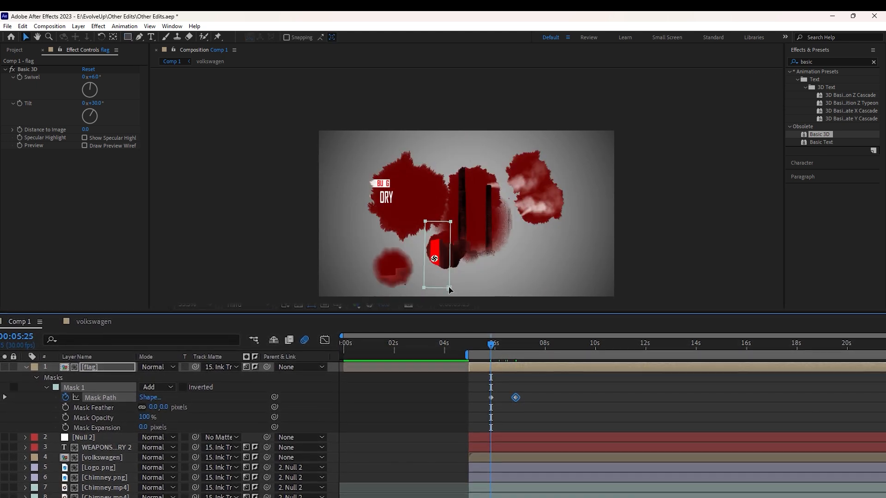
pyautogui.moveTo(449, 287); pyautogui.dragTo(450, 241)
pyautogui.moveTo(542, 411); pyautogui.dragTo(443, 384)
pyautogui.press('F9')
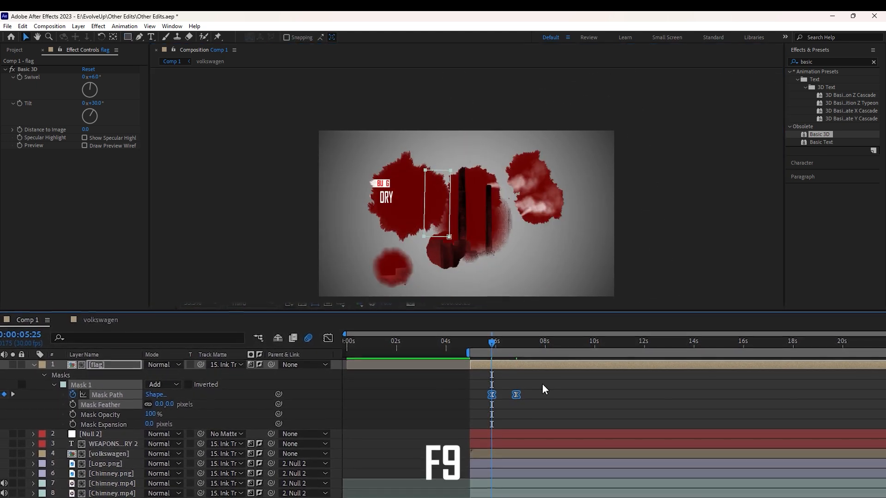
# - Add Drop Shadow to the flag layer with Opacity 60%, Direction -20°, Distance 13 and Softness 41
pyautogui.press('space')
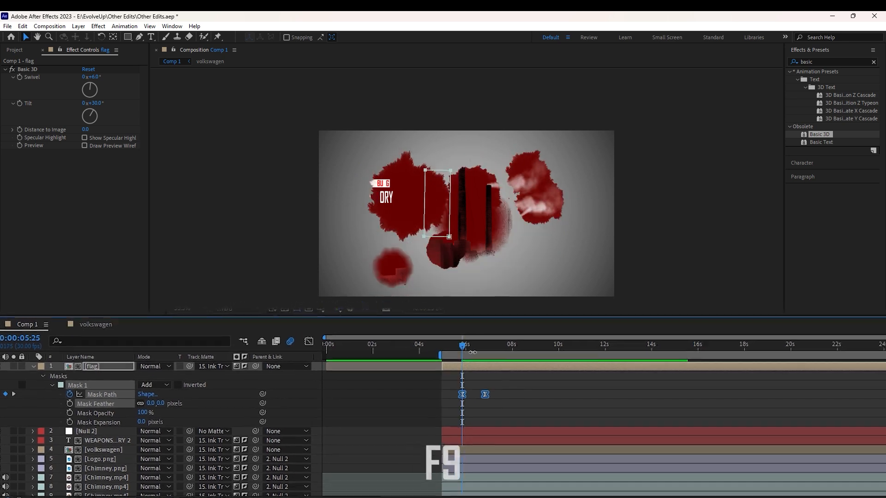
pyautogui.moveTo(830, 189); pyautogui.dragTo(471, 376)
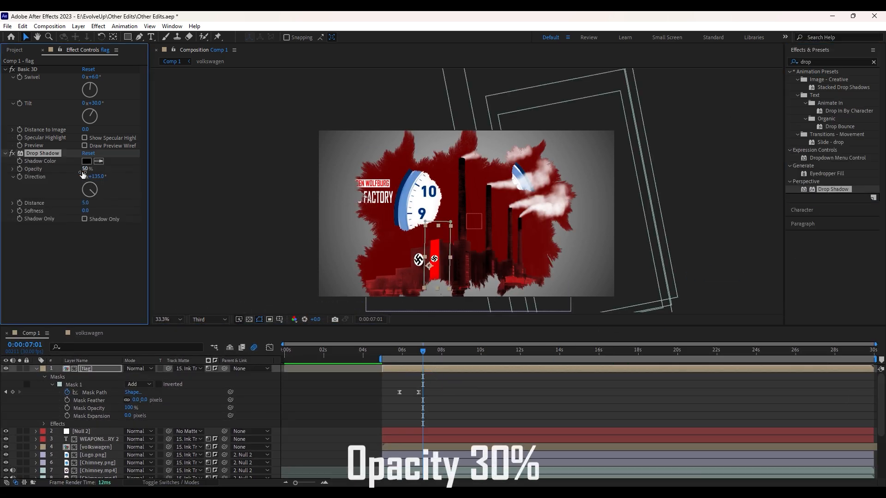
pyautogui.click(84, 169)
pyautogui.write('609')
pyautogui.press('BackSpace')
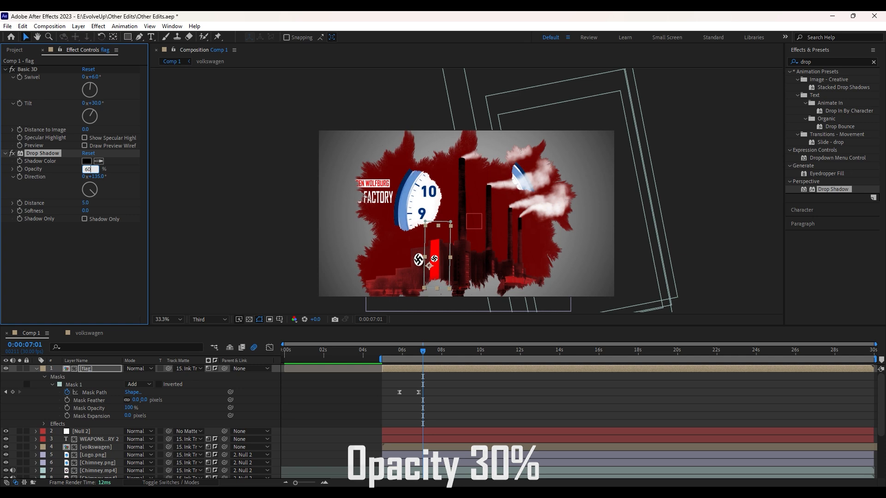
pyautogui.press('Return')
pyautogui.click(101, 177)
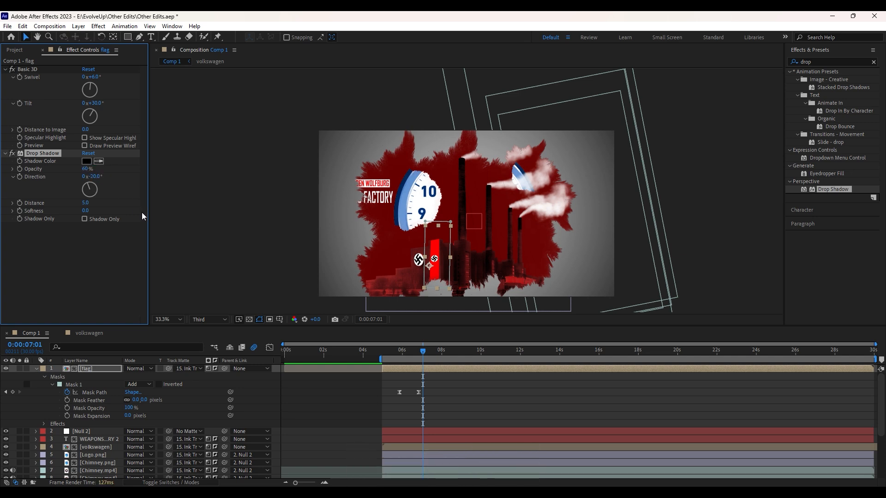
pyautogui.click(86, 202)
pyautogui.moveTo(88, 211); pyautogui.dragTo(119, 210)
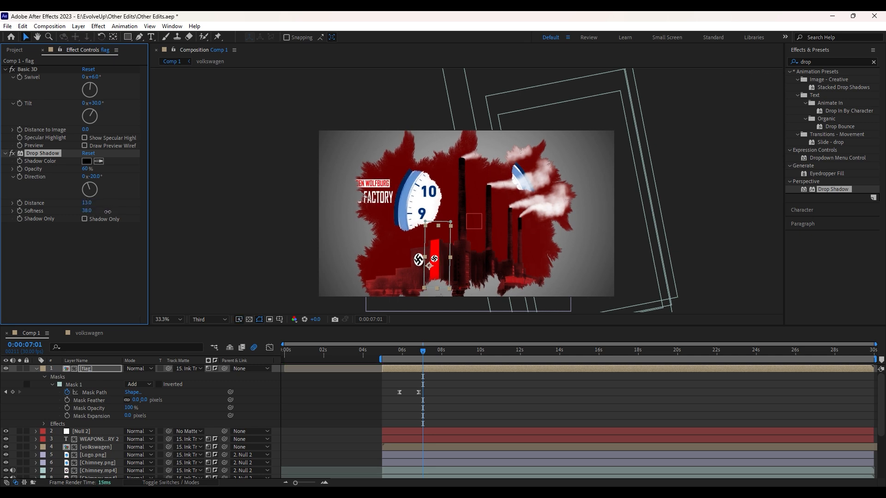
# - Apply Wave Warp to the flag layer with Wave Height 2 and Wave Width 80
pyautogui.doubleClick(813, 61)
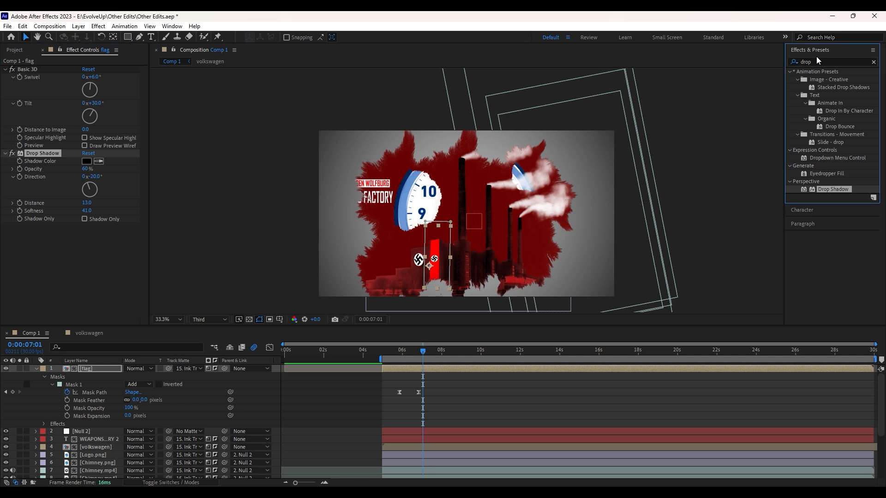
pyautogui.write('wave')
pyautogui.moveTo(822, 80); pyautogui.dragTo(449, 371)
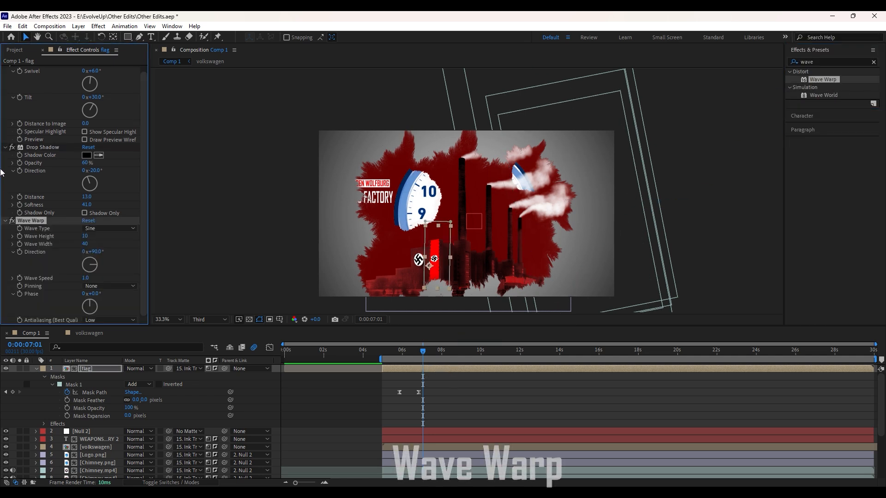
pyautogui.click(87, 101)
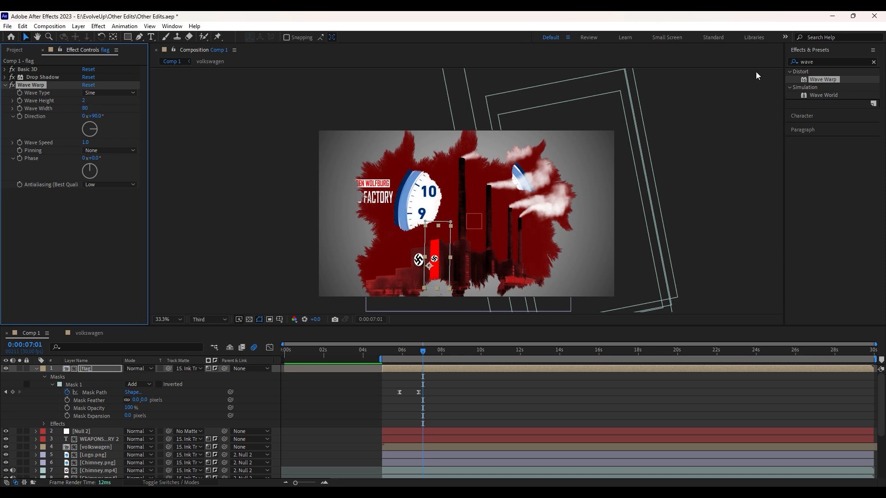
# - Apply Roughen Edges to the flag layer and set its Border to 10
pyautogui.click(829, 58)
pyautogui.write('rough')
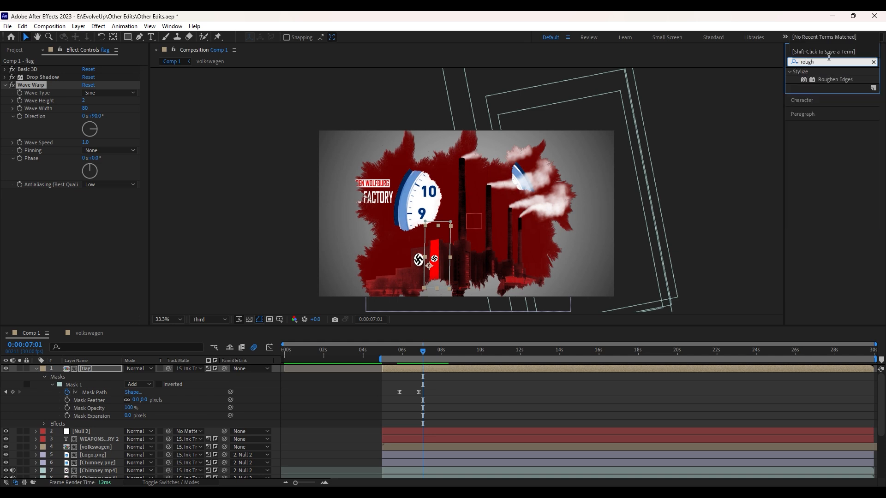
pyautogui.moveTo(832, 80); pyautogui.dragTo(425, 376)
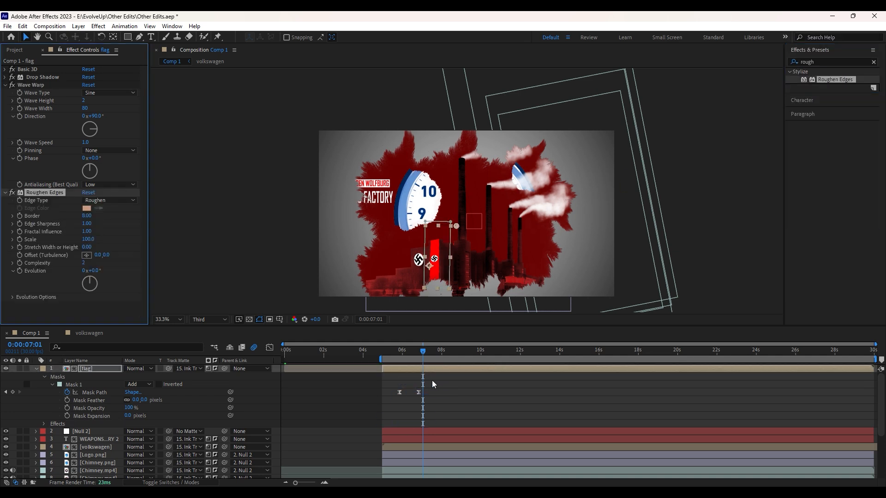
pyautogui.click(5, 85)
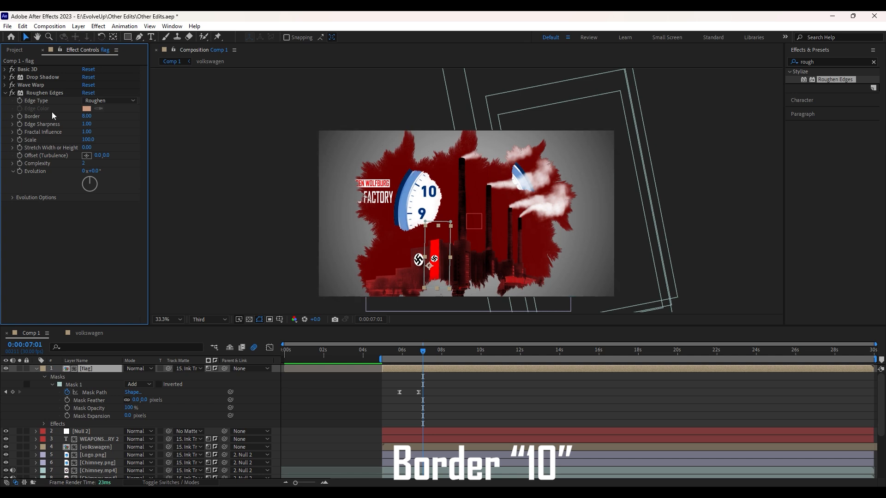
pyautogui.click(86, 116)
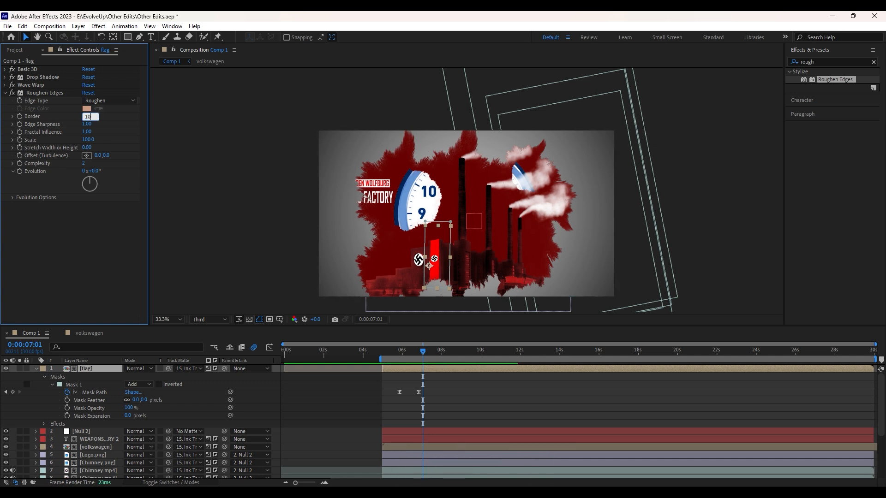
pyautogui.write('10')
pyautogui.press('Return')
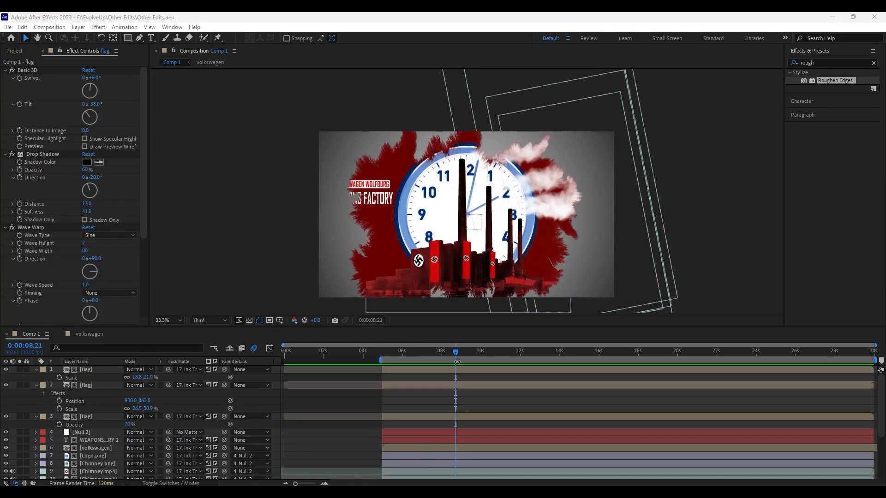
# - Parent the three flag layers, the WEAPONS text and the volkswagen layer to Null 2, and place Null 2 above all layers
pyautogui.moveTo(455, 351); pyautogui.dragTo(439, 391)
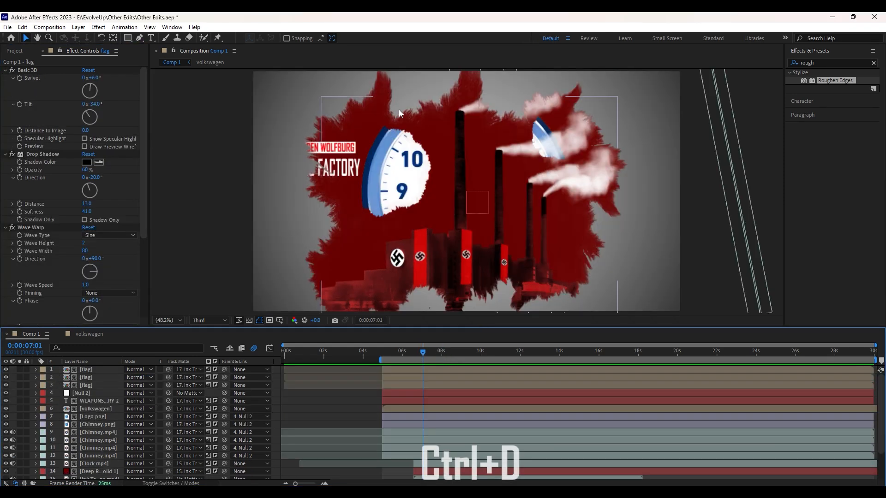
pyautogui.keyDown('shift'); pyautogui.click(88, 376); pyautogui.keyUp('shift')
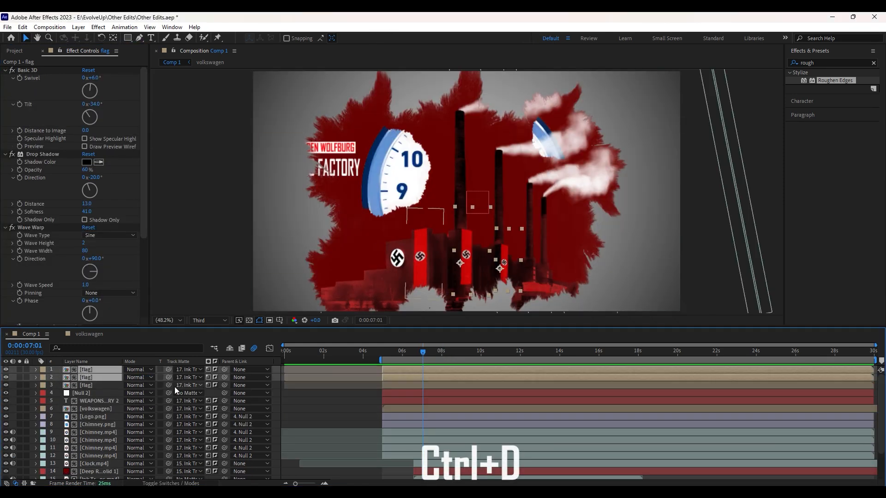
pyautogui.moveTo(224, 378); pyautogui.dragTo(100, 393)
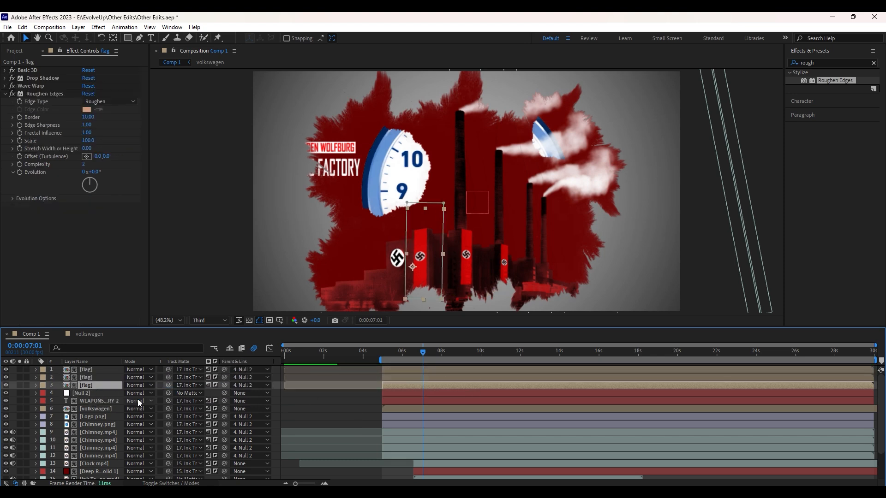
pyautogui.click(107, 400)
pyautogui.keyDown('shift'); pyautogui.click(99, 408); pyautogui.keyUp('shift')
pyautogui.moveTo(224, 408); pyautogui.dragTo(95, 369)
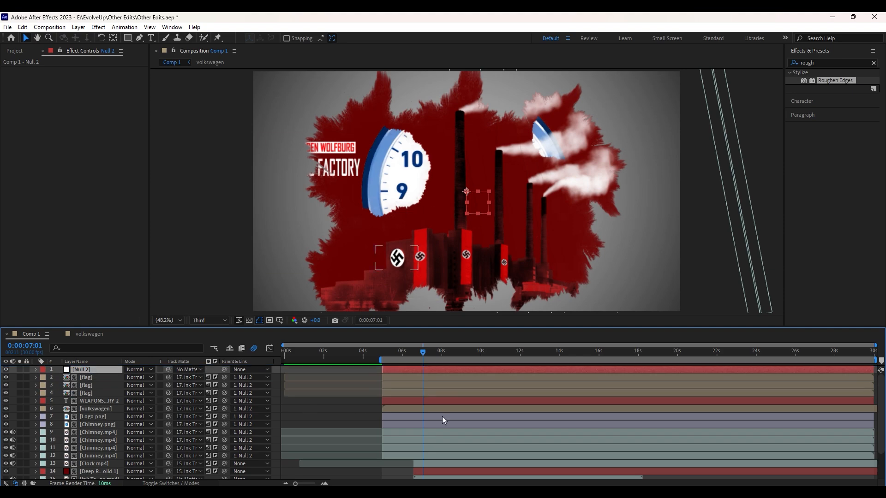
# - Set a Position keyframe on Null 2 at 0:00:05:00, try changing its Y position further along, and undo that change
pyautogui.scroll(-2, 878, 431)
pyautogui.press('p')
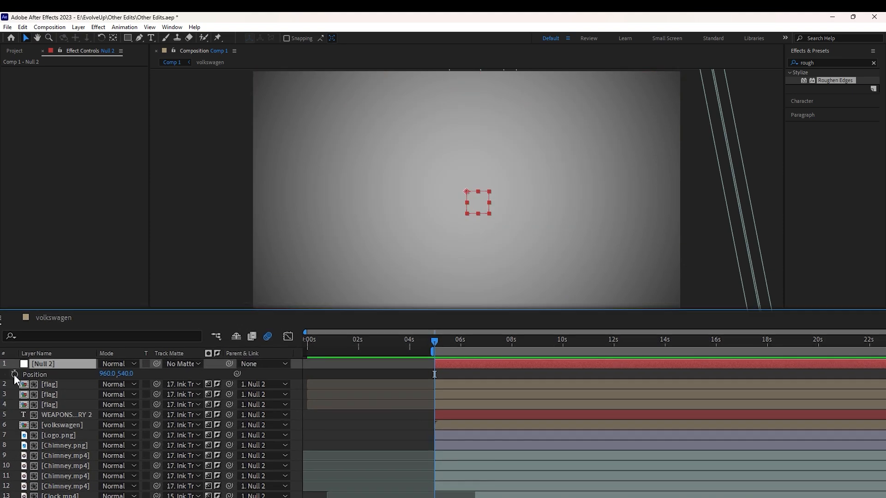
pyautogui.click(52, 376)
pyautogui.press('space')
pyautogui.press('space')
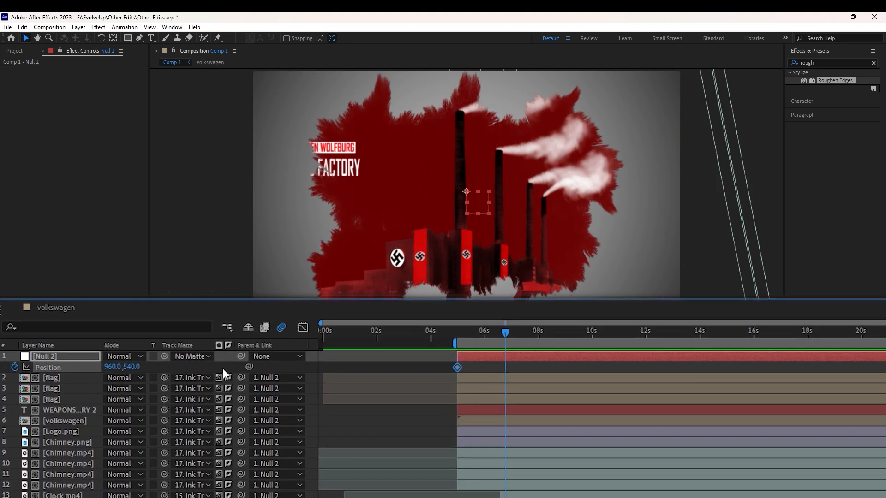
pyautogui.moveTo(133, 367); pyautogui.dragTo(146, 370)
pyautogui.hotkey('ctrl', 'z')
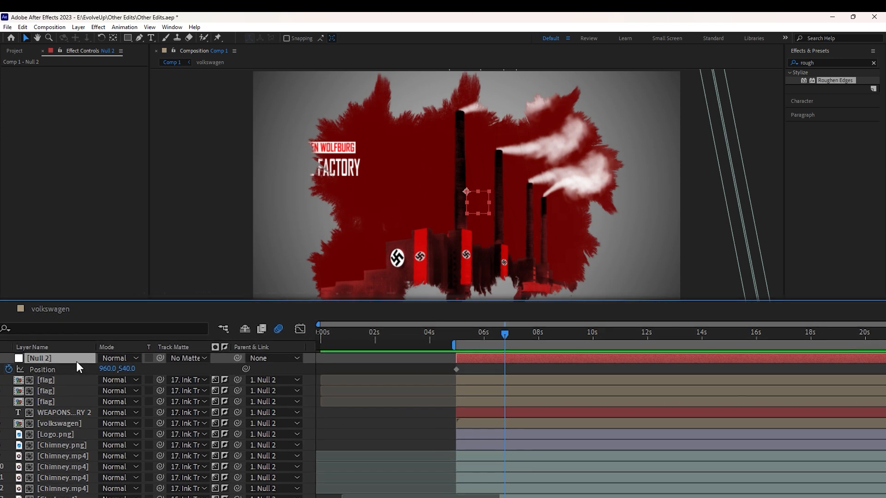
# - Keyframe Null 2's Scale at 100% at 5 s and 117% at about 6.8 s, and hold 117% at about 8.2 s
pyautogui.hotkey('shift', 's')
pyautogui.click(10, 379)
pyautogui.moveTo(488, 380); pyautogui.dragTo(455, 382)
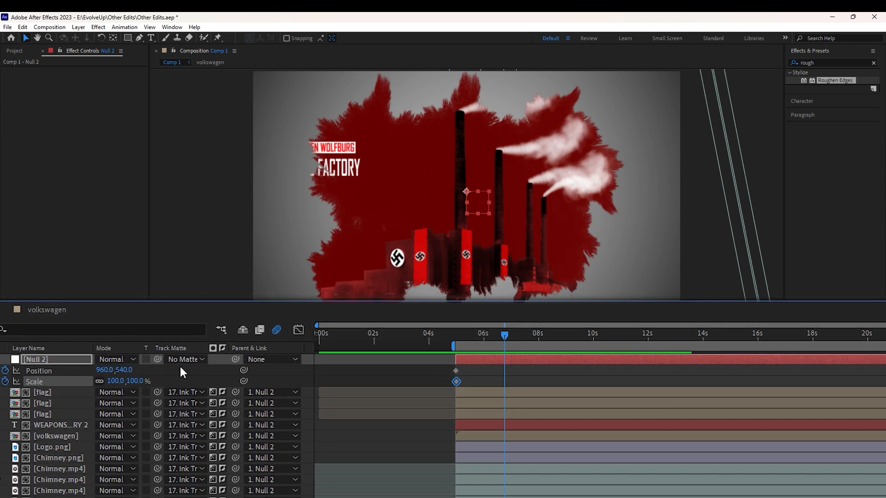
pyautogui.moveTo(141, 381); pyautogui.dragTo(152, 381)
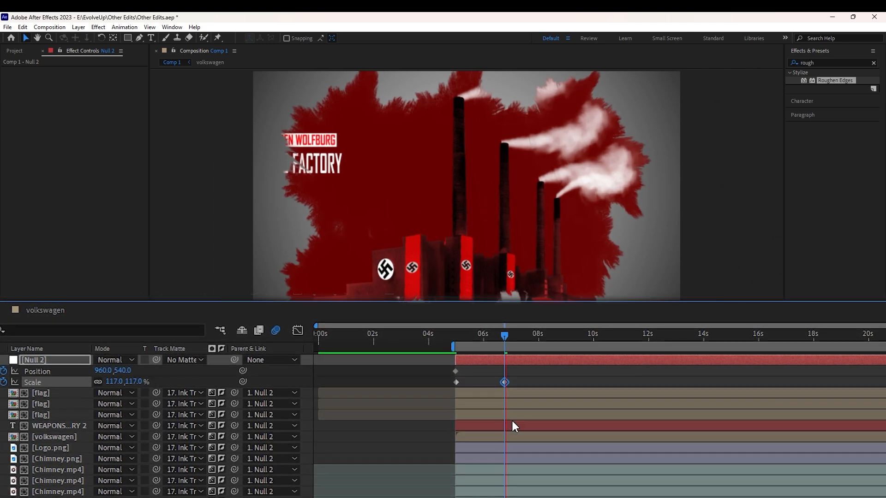
pyautogui.press('space')
pyautogui.click(0, 383)
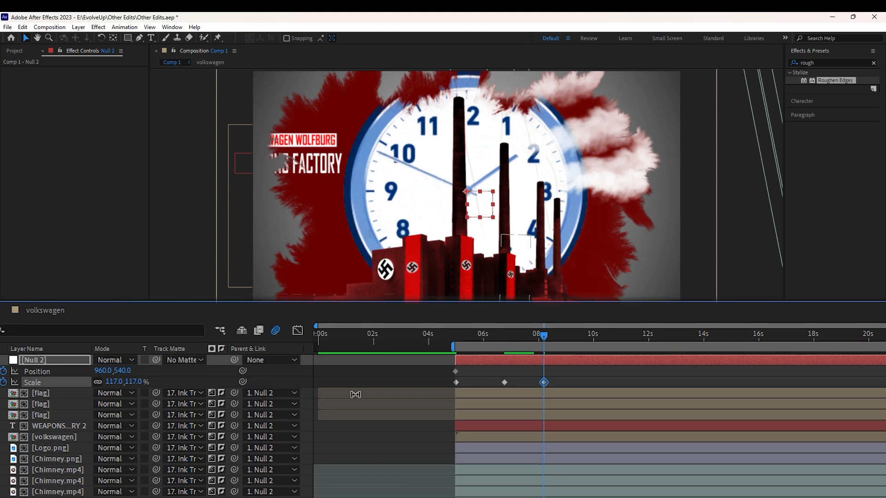
# - Delete Null 2's Position keyframe and lower its Scale at the middle keyframe near 6.8 s
pyautogui.click(455, 373)
pyautogui.press('Delete')
pyautogui.click(449, 334)
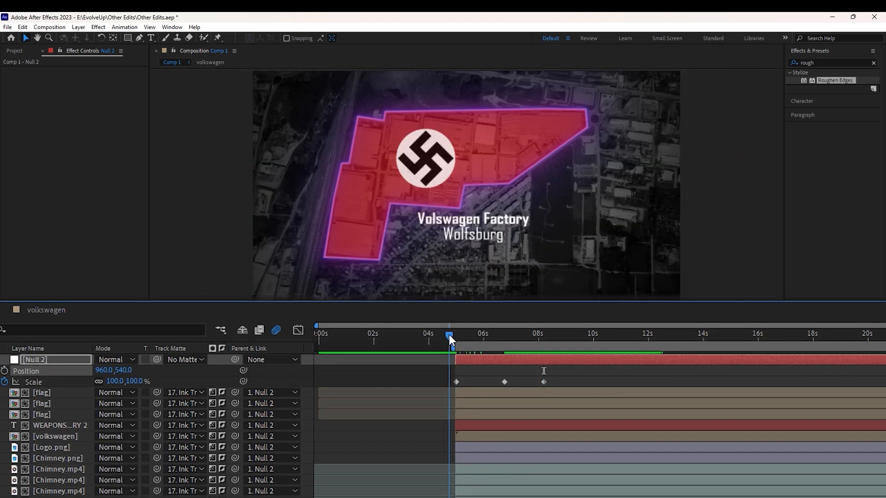
pyautogui.moveTo(519, 331); pyautogui.dragTo(504, 332)
pyautogui.moveTo(144, 380); pyautogui.dragTo(136, 380)
# - Move Null 2's last Scale keyframe earlier to about 7.6 s, apply Easy Ease to all three Scale keyframes and preview the zoom
pyautogui.moveTo(497, 338); pyautogui.dragTo(527, 377)
pyautogui.click(542, 377)
pyautogui.moveTo(538, 369); pyautogui.dragTo(446, 383)
pyautogui.press('F9')
pyautogui.moveTo(479, 335); pyautogui.dragTo(452, 344)
pyautogui.press('space')
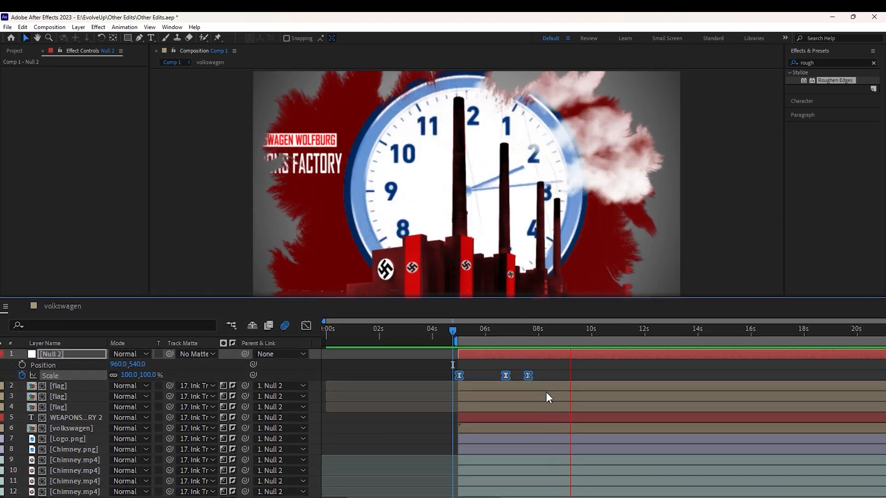
pyautogui.press('space')
pyautogui.click(458, 332)
pyautogui.press('u')
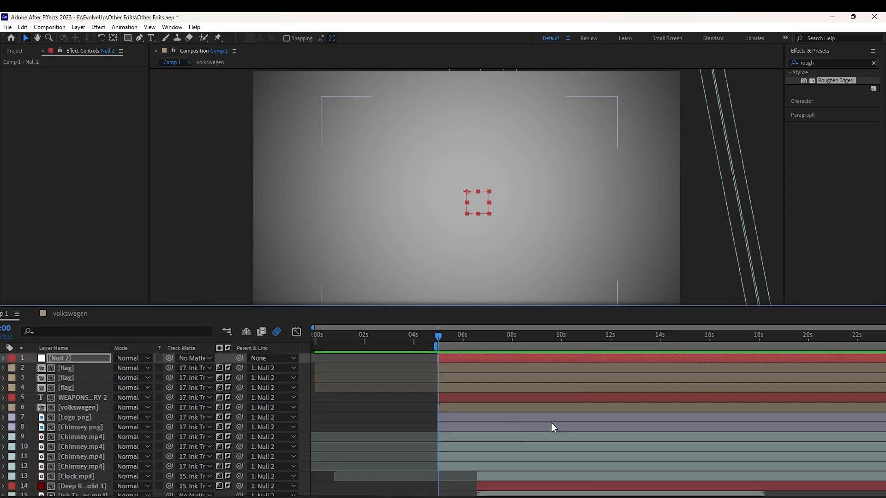